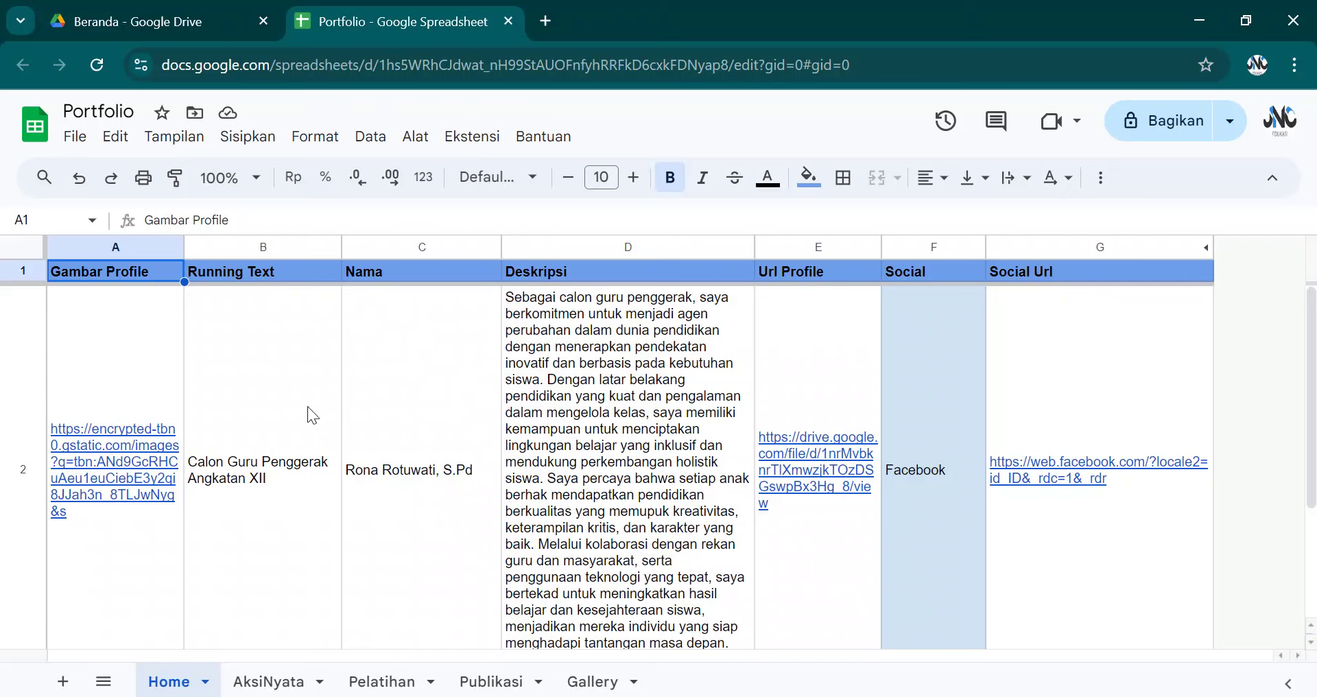
Step: Review the Home sheet's description and the social network entries in rows 3–6
{"action": "left_click", "coordinate": [644, 495]}
{"action": "left_click", "coordinate": [933, 489]}
{"action": "scroll", "coordinate": [937, 483], "scroll_direction": "down", "scroll_amount": 2}
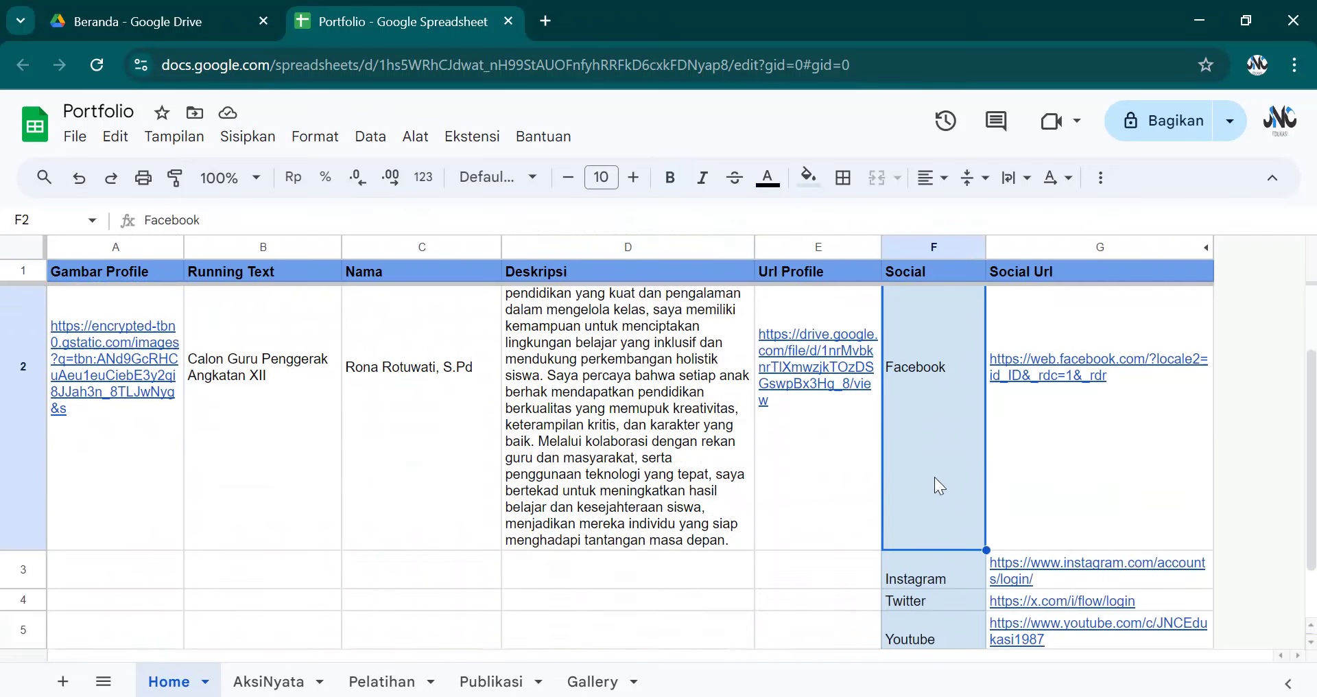
{"action": "scroll", "coordinate": [935, 484], "scroll_direction": "down", "scroll_amount": 1}
{"action": "left_click", "coordinate": [927, 507]}
{"action": "left_click", "coordinate": [945, 525]}
{"action": "left_click", "coordinate": [1059, 511]}
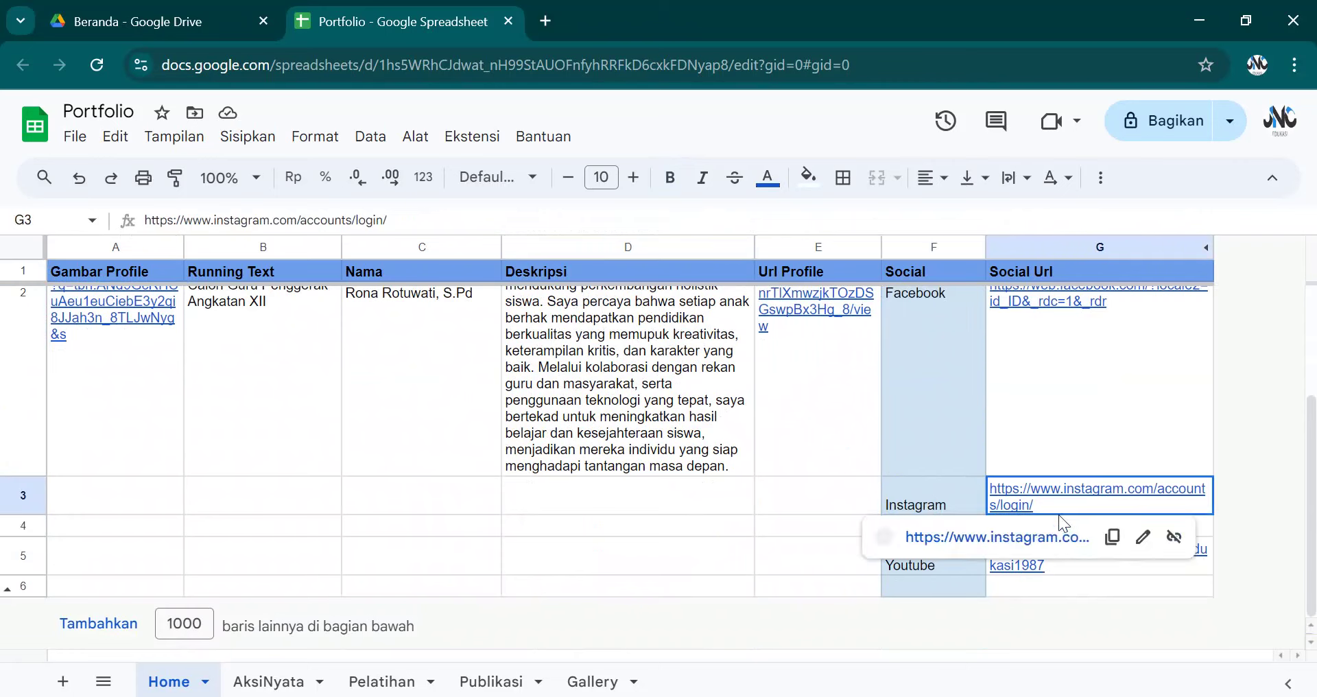
{"action": "left_click_drag", "start_coordinate": [1059, 514], "coordinate": [264, 691]}
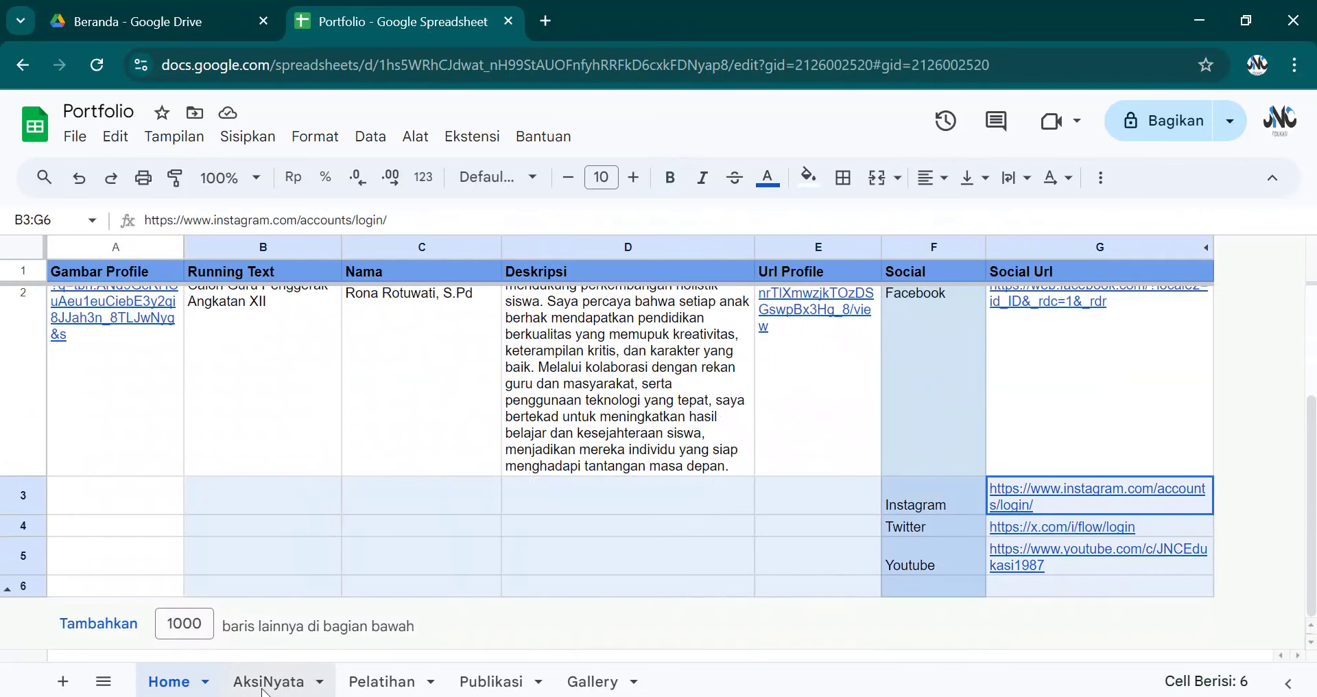
Step: Look through the AksiNyata, Pelatihan, Publikasi and Gallery sheets, then bring up the Ekstensi menu
{"action": "left_click", "coordinate": [265, 686]}
{"action": "left_click", "coordinate": [408, 537]}
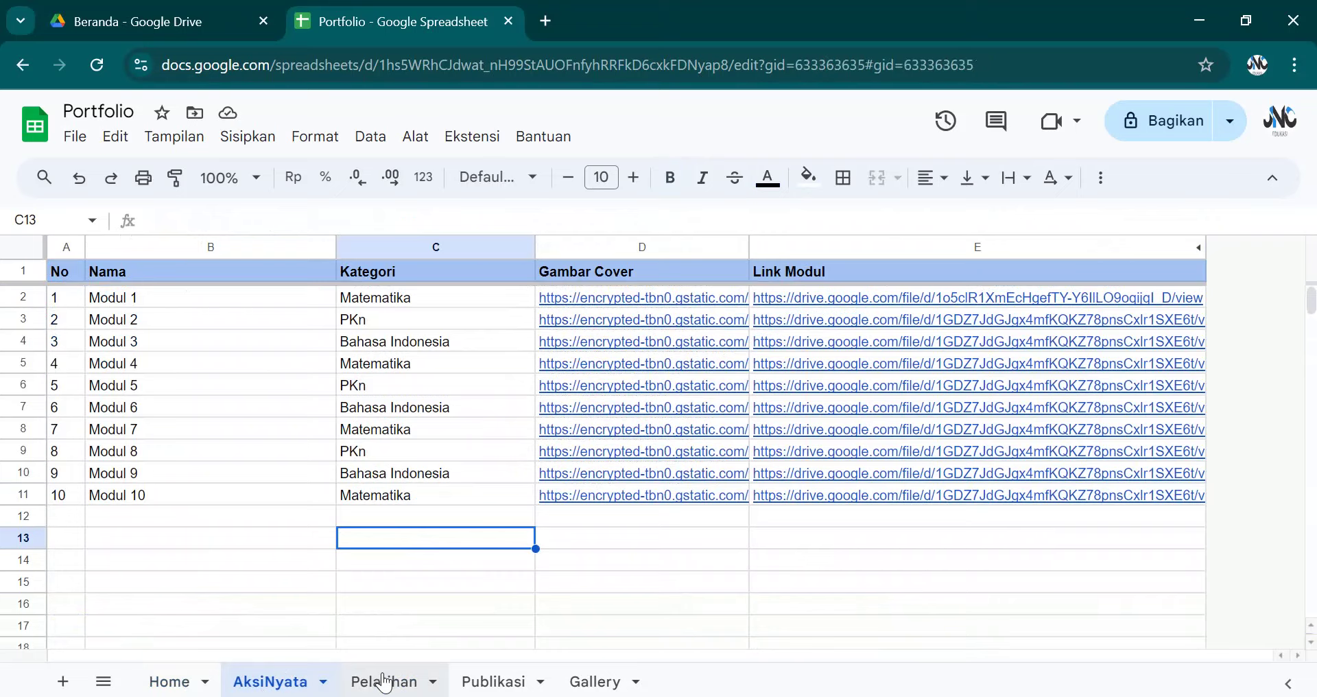
{"action": "left_click", "coordinate": [384, 683]}
{"action": "left_click", "coordinate": [509, 683]}
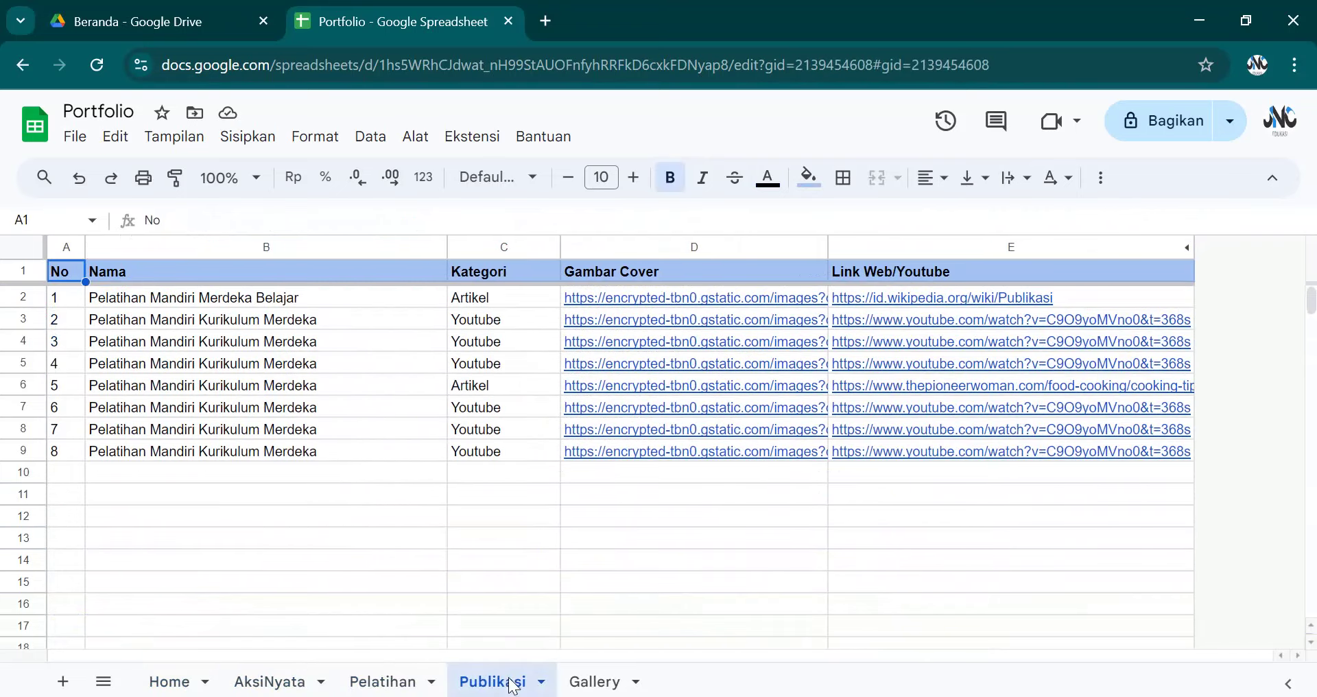
{"action": "left_click", "coordinate": [582, 683]}
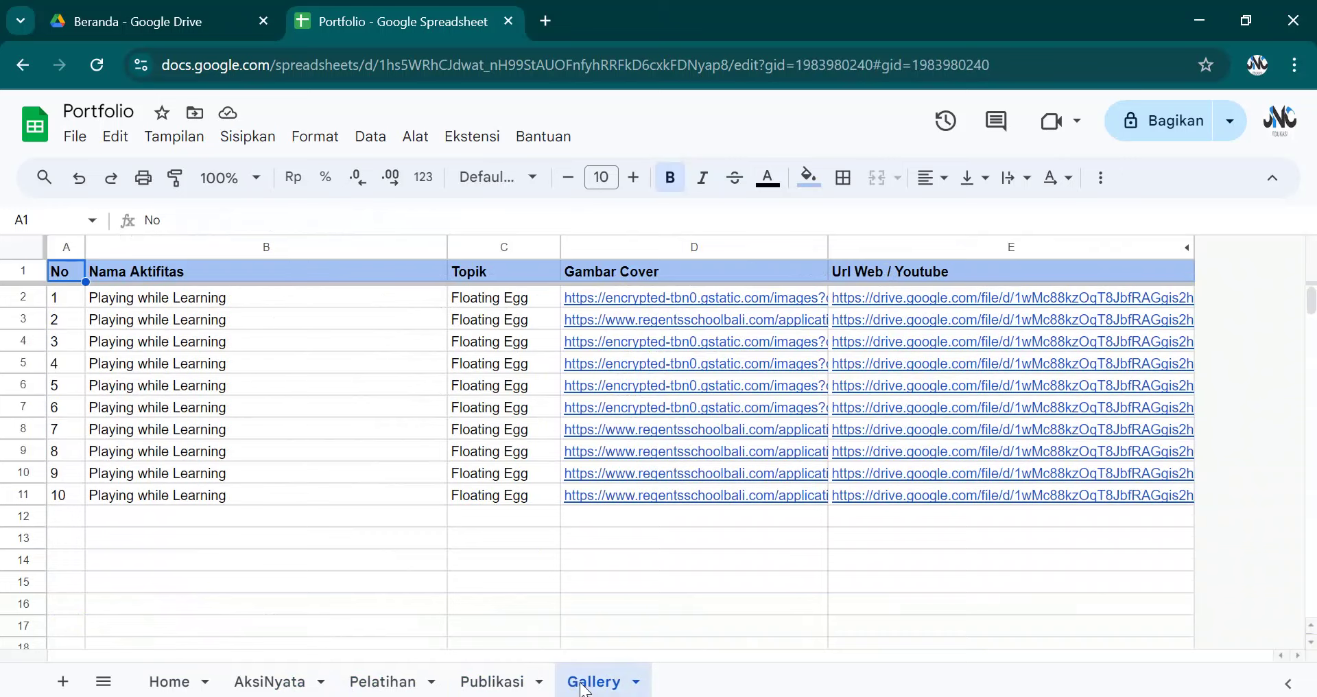
{"action": "left_click", "coordinate": [472, 136]}
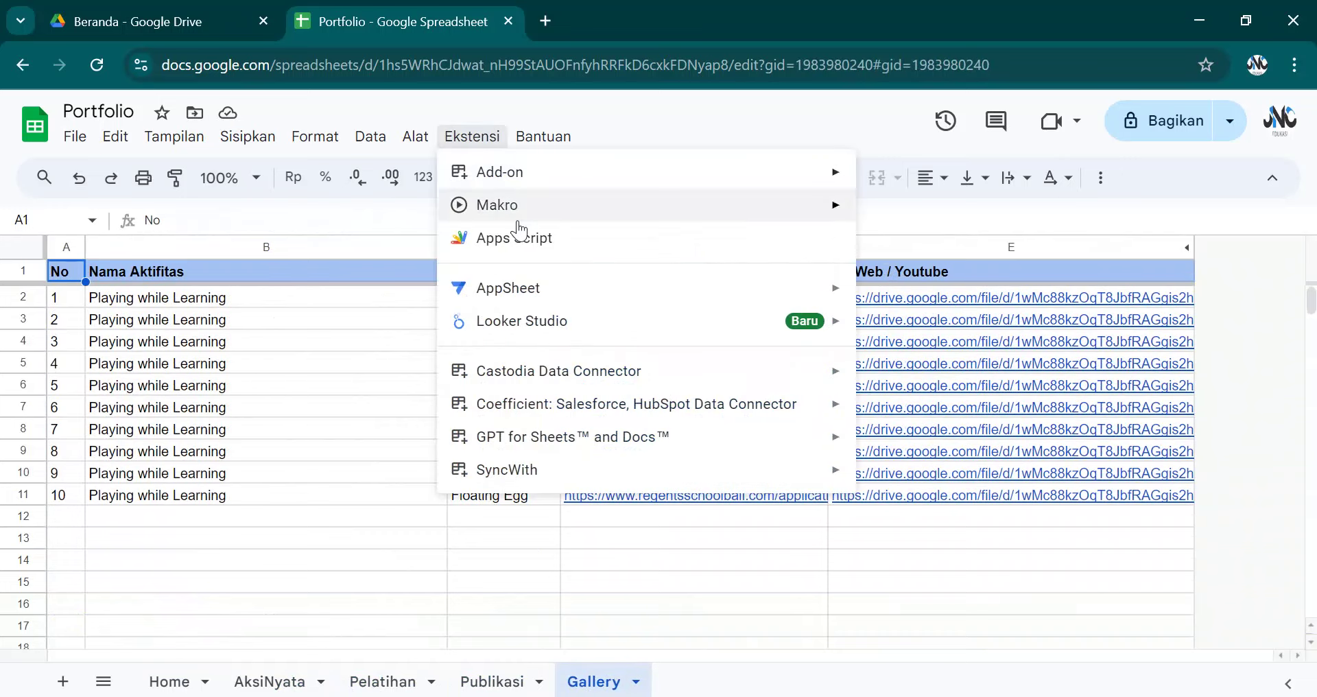
Step: Open the Portfolio Apps Script project and display its test deployment web app URL
{"action": "left_click", "coordinate": [525, 242]}
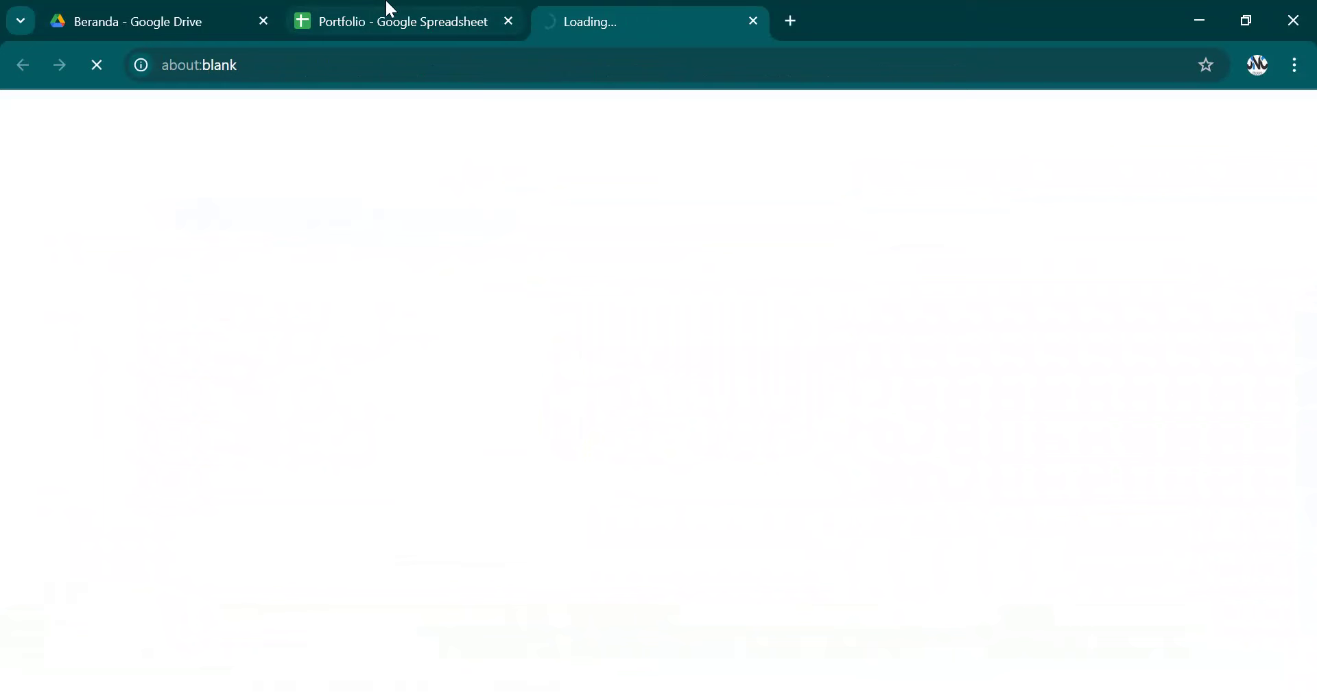
{"action": "mouse_move", "coordinate": [391, 9]}
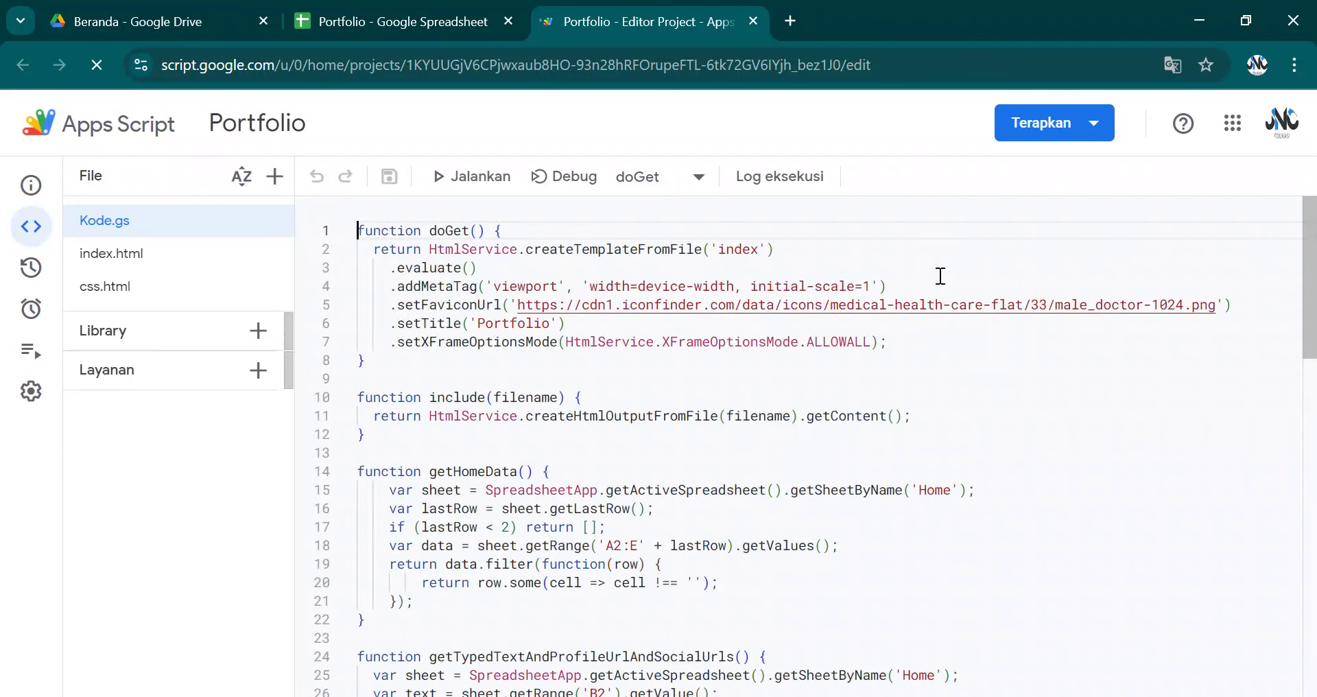
{"action": "left_click", "coordinate": [1047, 132]}
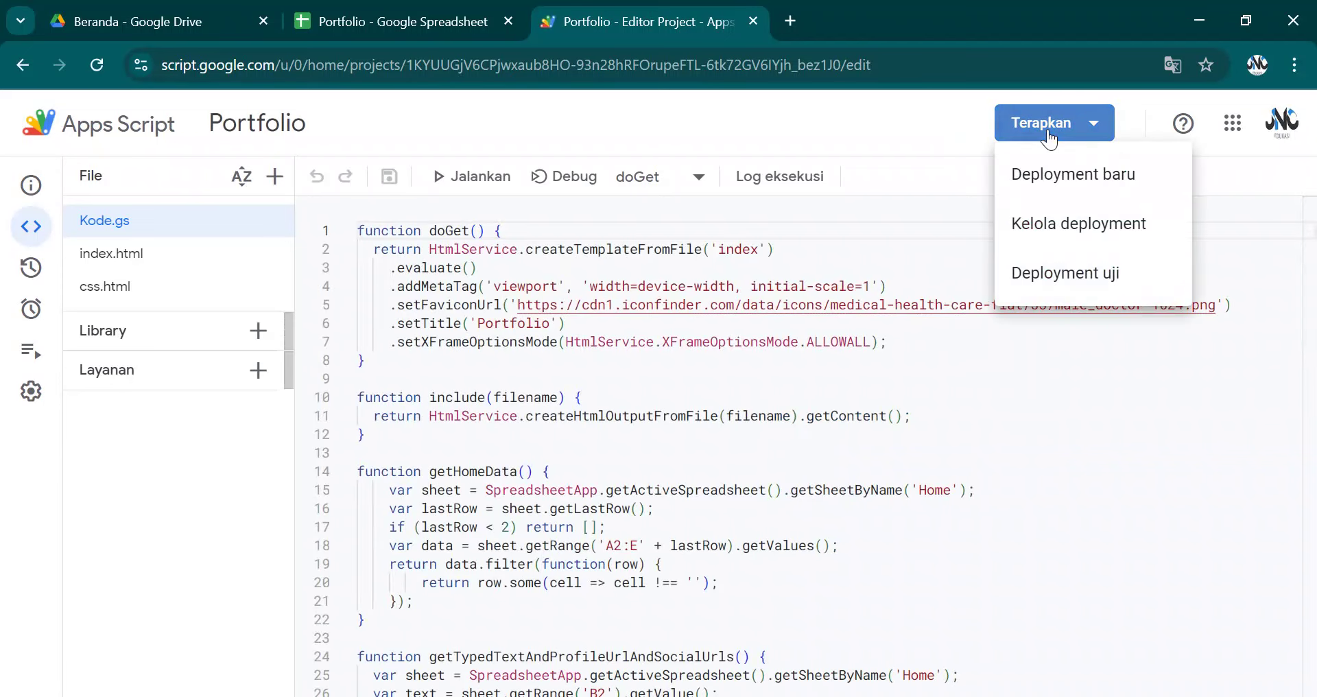
{"action": "left_click", "coordinate": [1053, 275]}
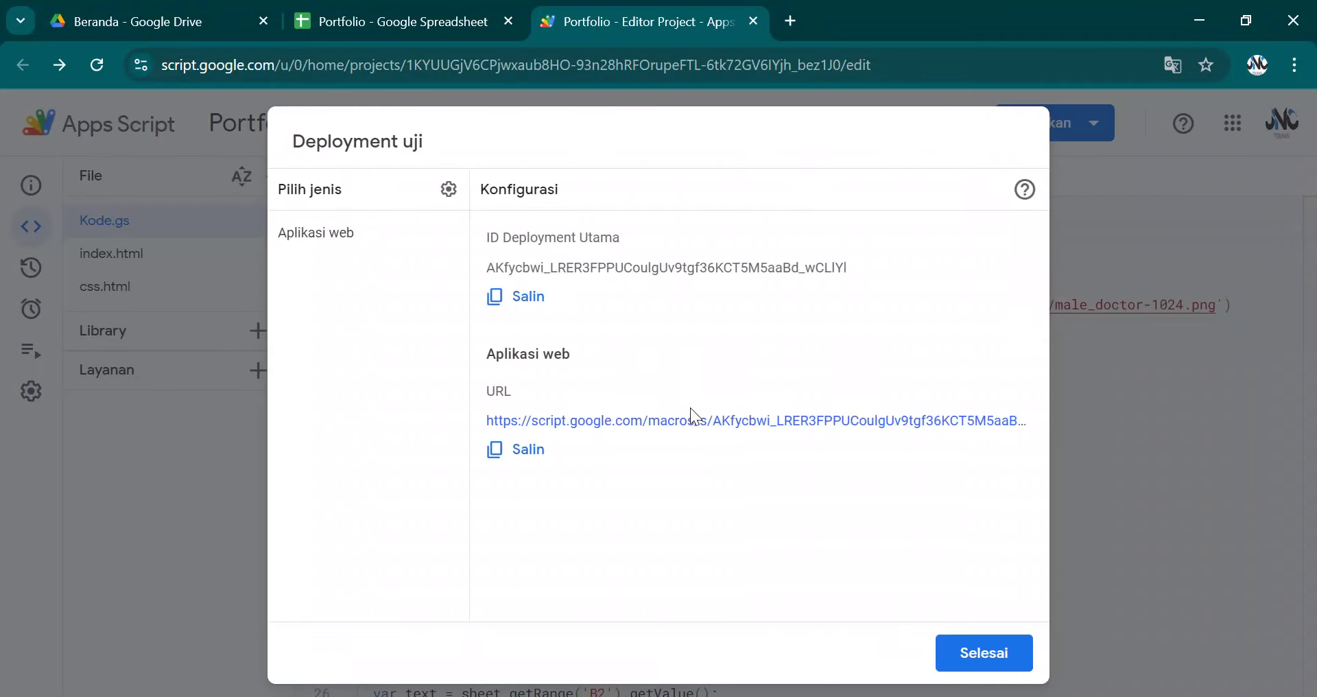
Step: Open the Digital Portfolio test page, check its profile headline, then return to the Home sheet
{"action": "left_click", "coordinate": [690, 433]}
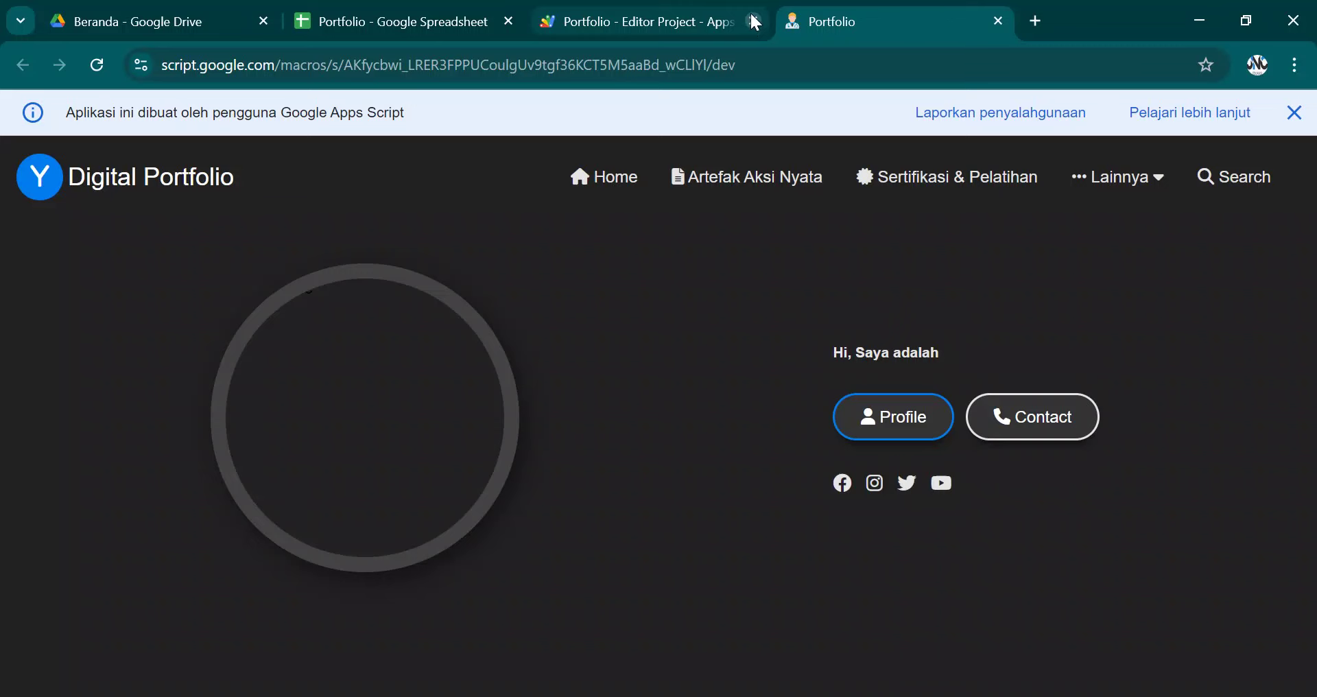
{"action": "left_click", "coordinate": [755, 22]}
{"action": "left_click", "coordinate": [1294, 112]}
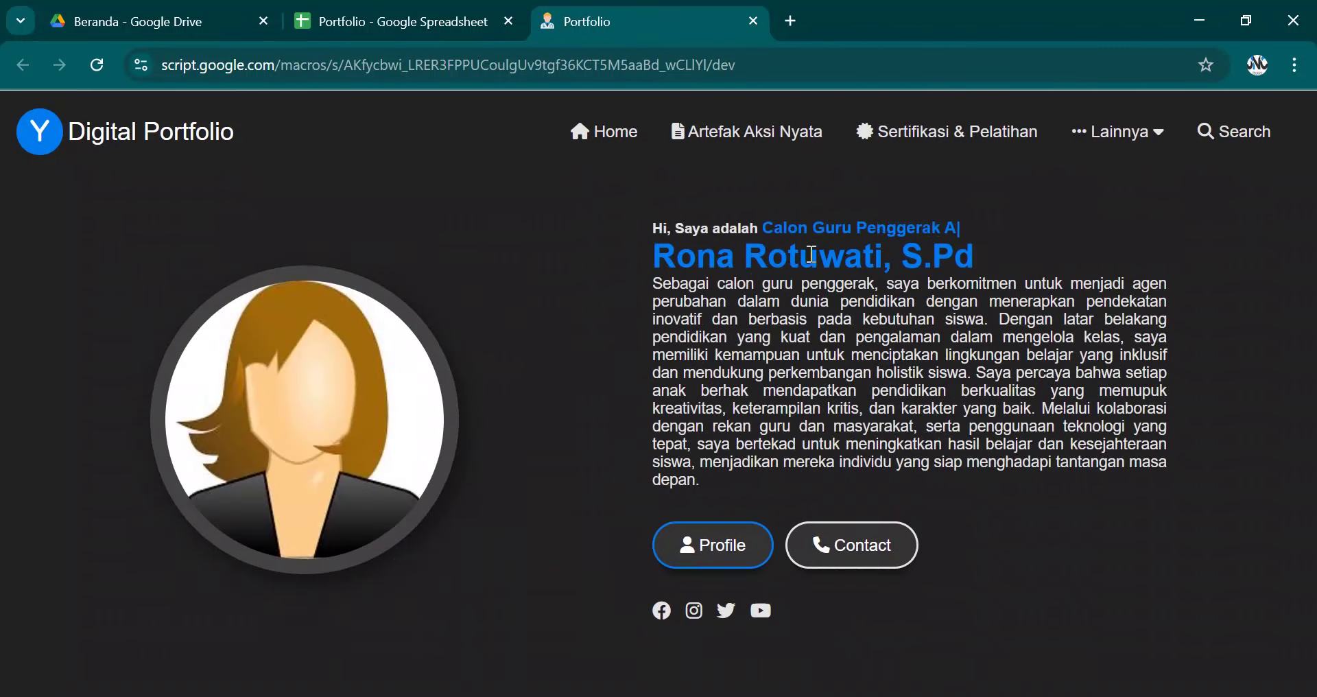
{"action": "left_click_drag", "start_coordinate": [762, 228], "coordinate": [1035, 207]}
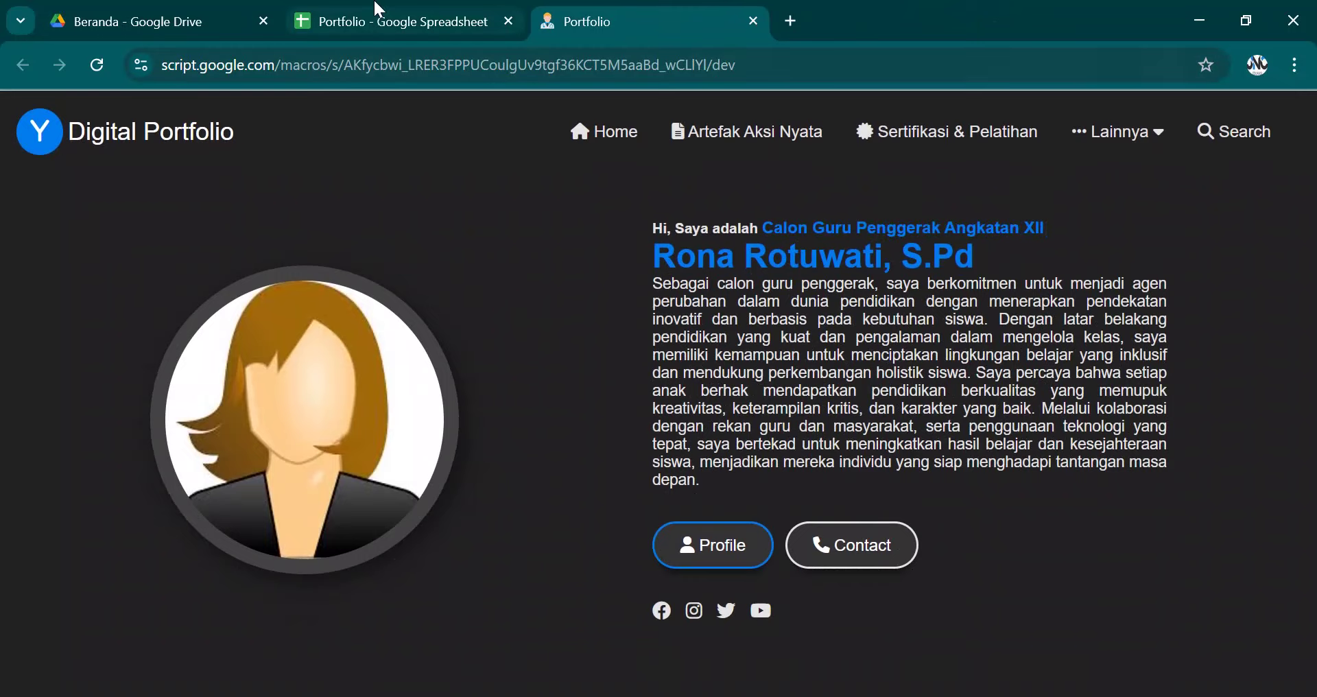
{"action": "left_click", "coordinate": [379, 10]}
{"action": "left_click", "coordinate": [168, 679]}
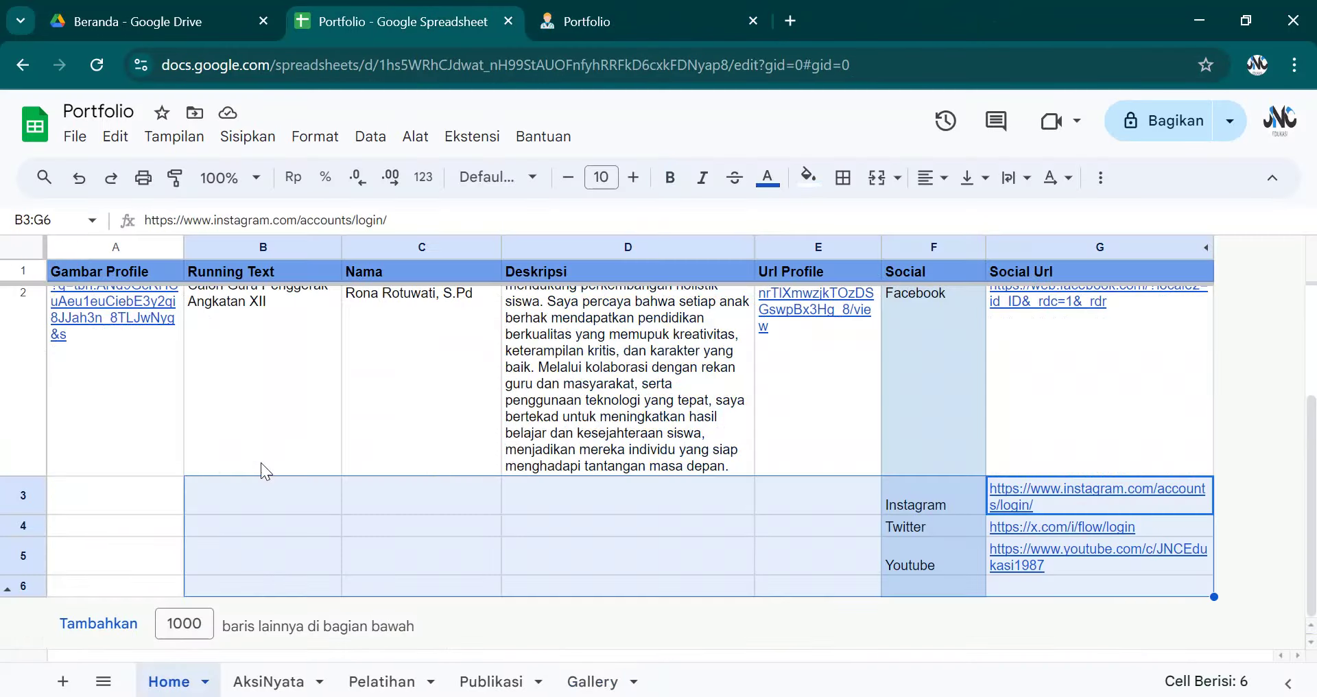
Step: Enter 'Teacher at SDN 001 Babulu' in B2 and 'JNC Edukasi' in C2 of the Home sheet
{"action": "left_click", "coordinate": [274, 340]}
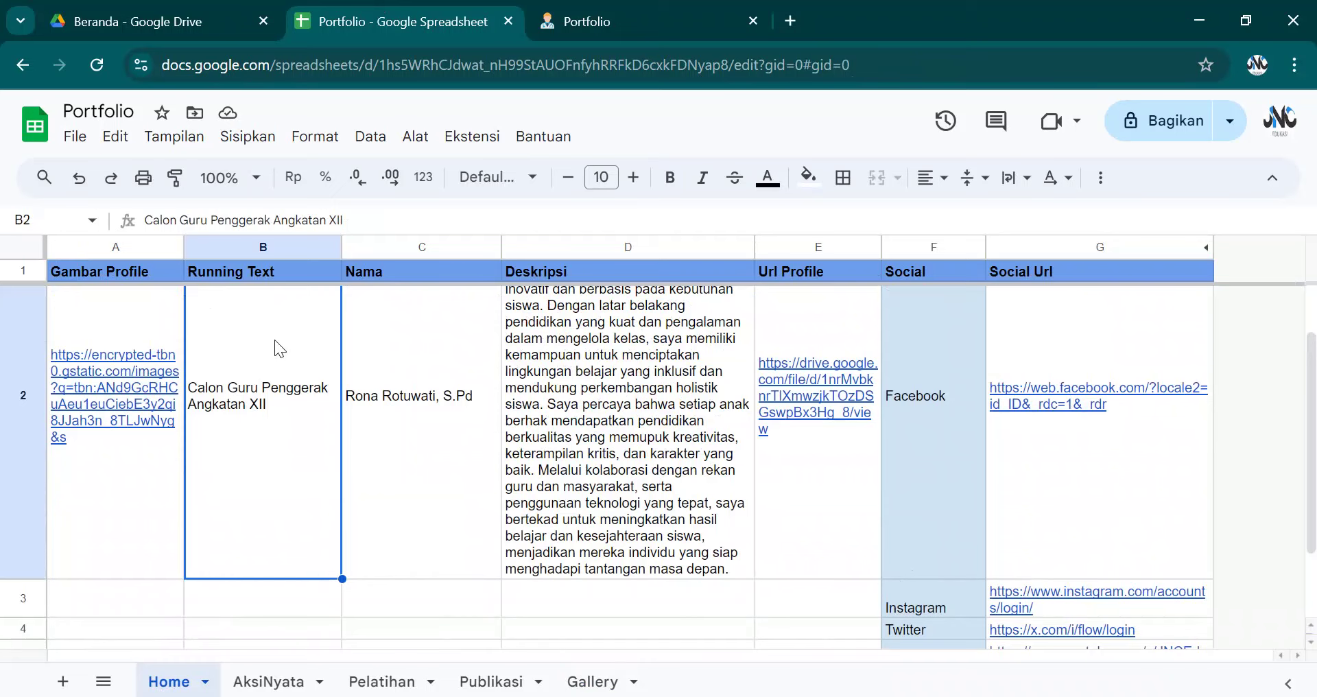
{"action": "type", "text": "Tacher"}
{"action": "key", "text": "BackSpace"}
{"action": "key", "text": "BackSpace"}
{"action": "key", "text": "BackSpace"}
{"action": "key", "text": "BackSpace"}
{"action": "key", "text": "BackSpace"}
{"action": "type", "text": "eacher at SDN 001 Babulu"}
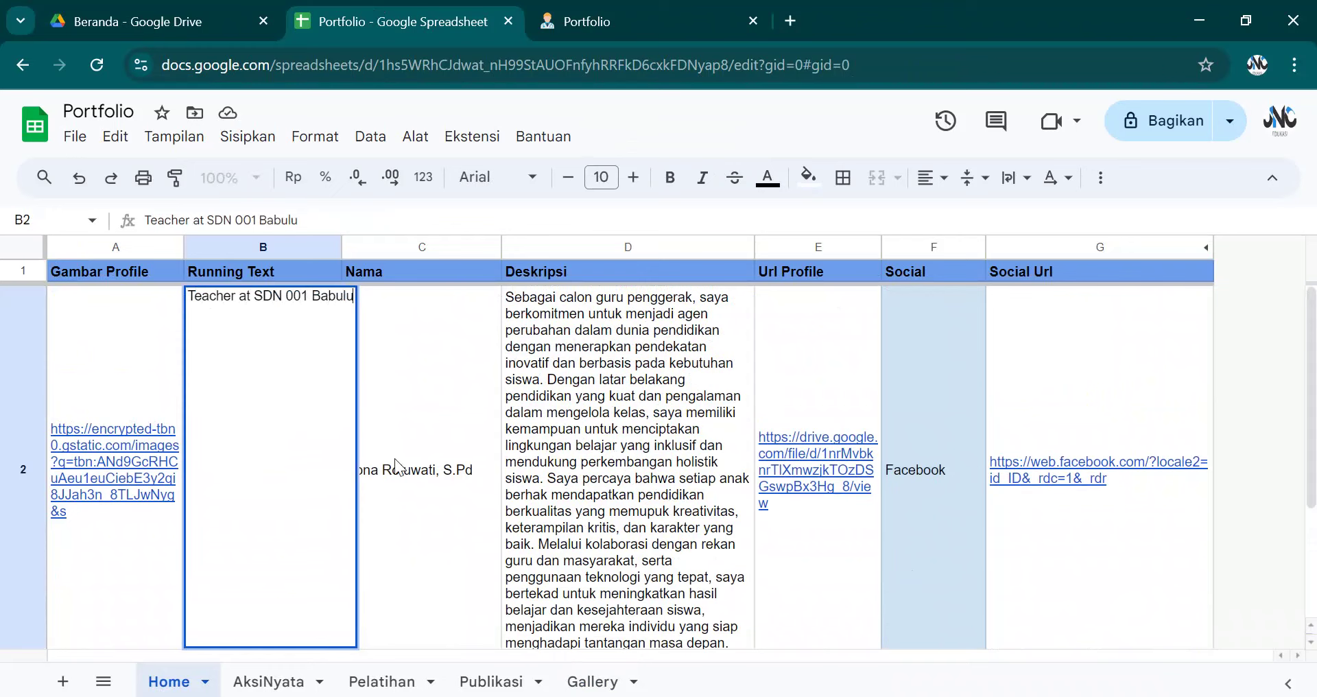
{"action": "left_click", "coordinate": [395, 467]}
{"action": "type", "text": "JNC Edukasi"}
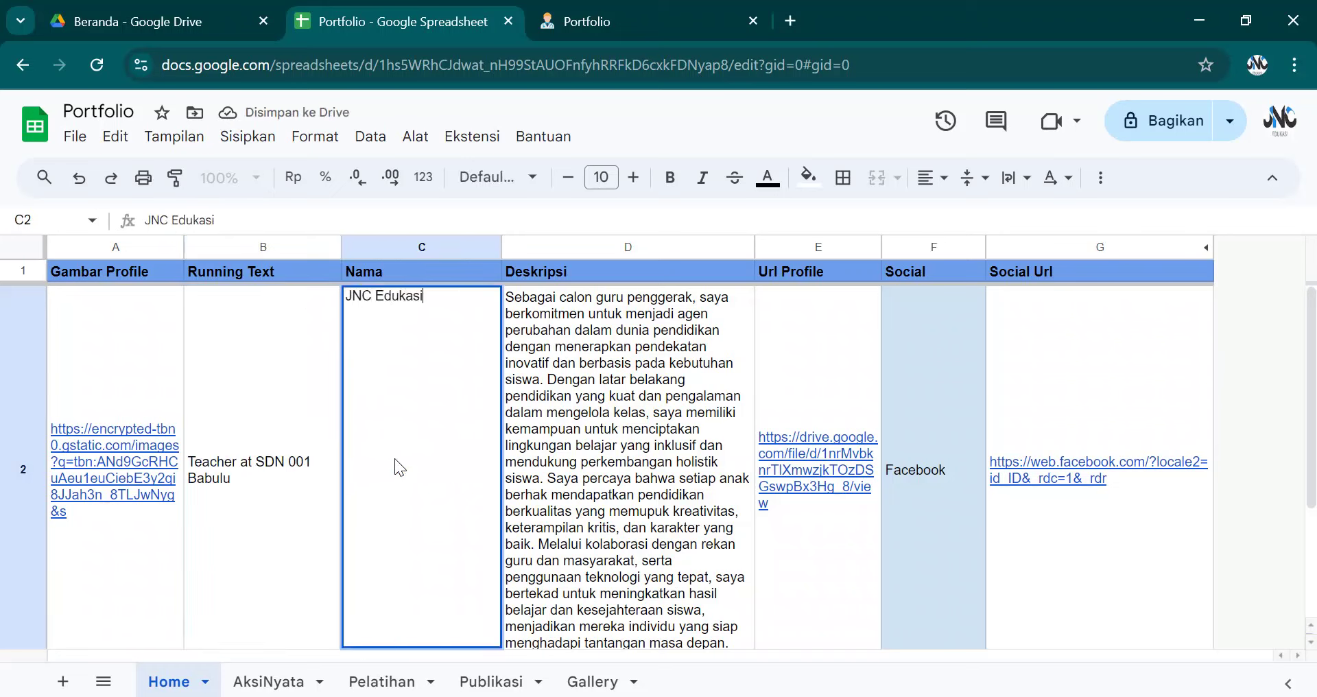
{"action": "left_click", "coordinate": [542, 444]}
{"action": "left_click", "coordinate": [801, 497]}
Step: Reload the portfolio web app to show JNC Edukasi with the new running text, then go back to the sheet
{"action": "left_click", "coordinate": [171, 451]}
{"action": "left_click", "coordinate": [583, 21]}
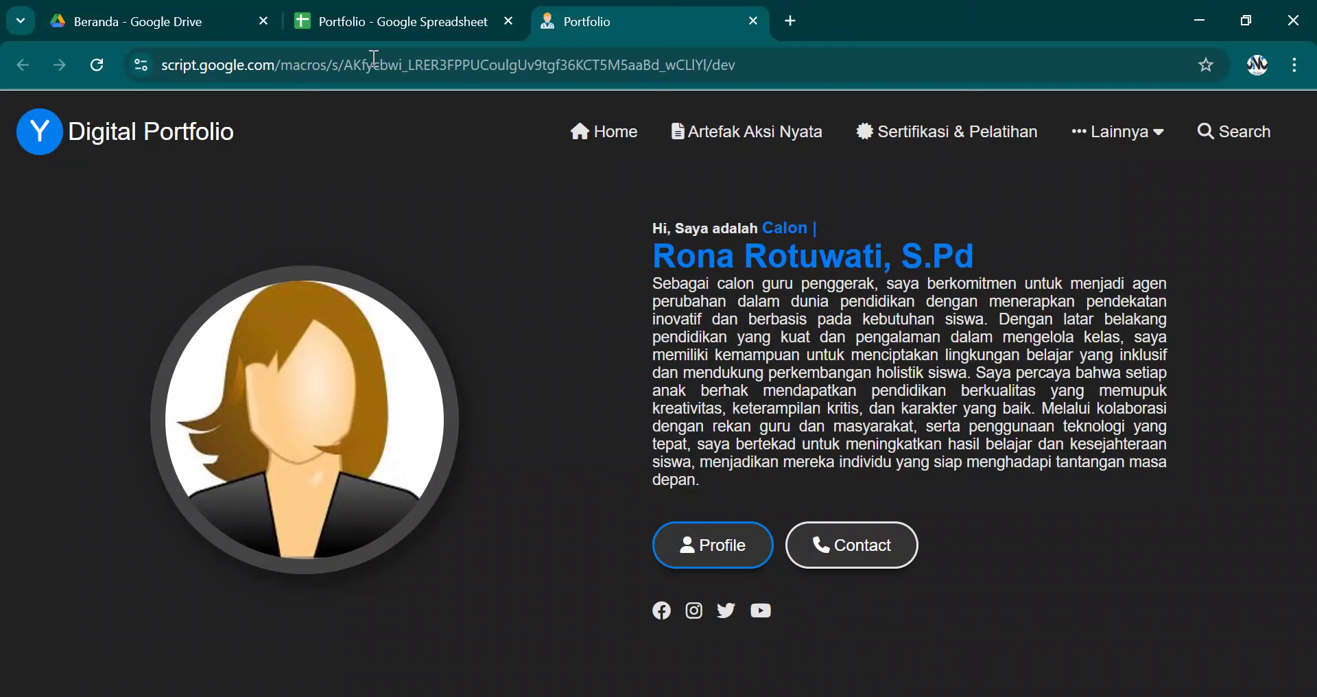
{"action": "left_click", "coordinate": [97, 65]}
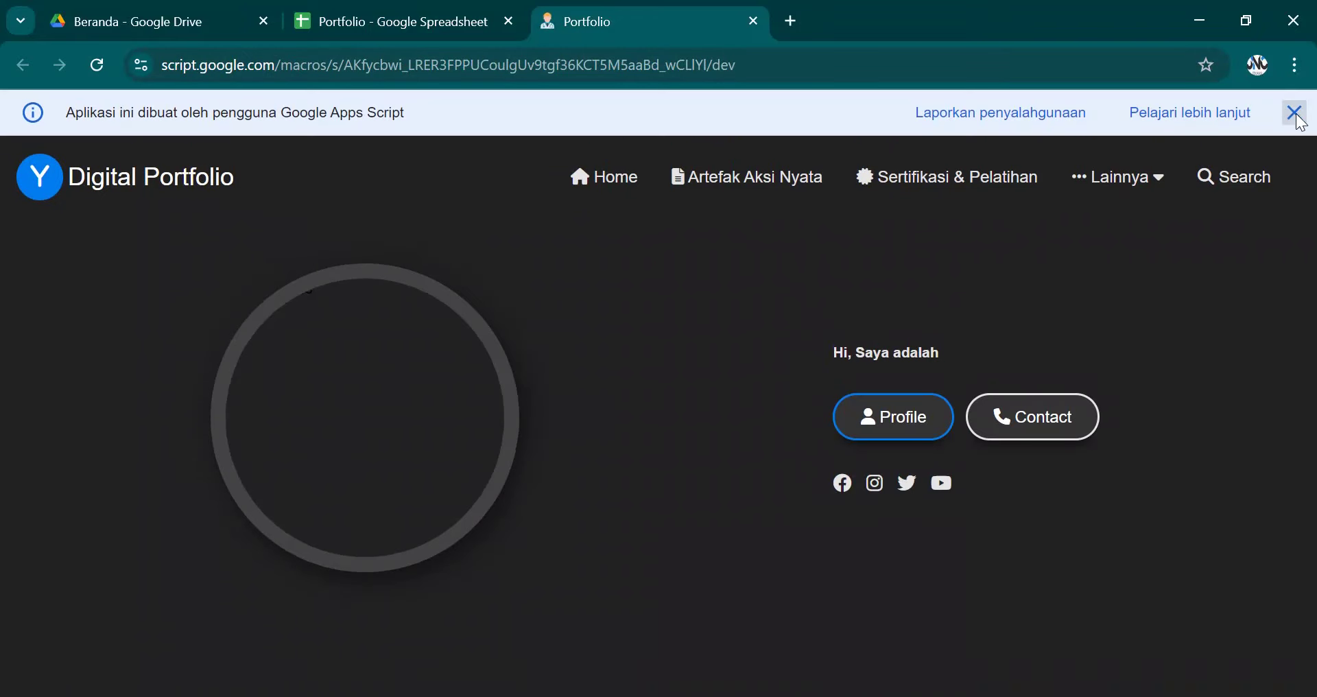
{"action": "left_click", "coordinate": [1294, 111]}
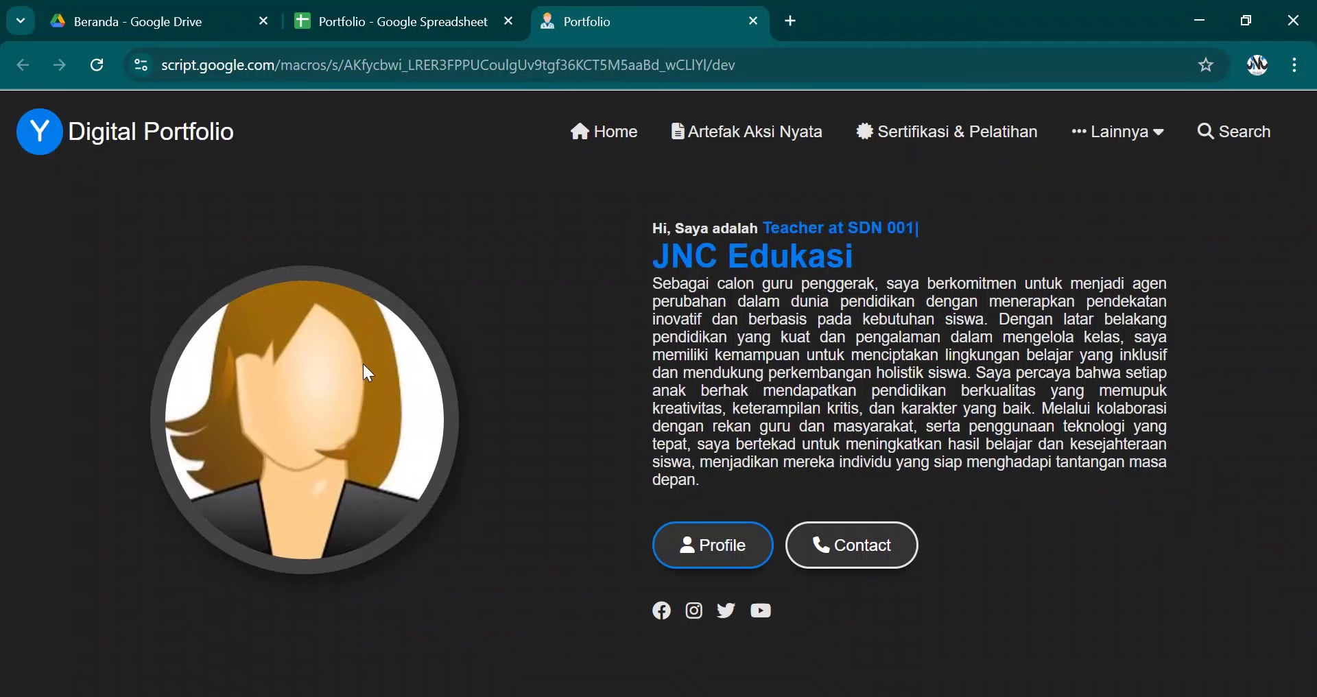
{"action": "left_click", "coordinate": [384, 21]}
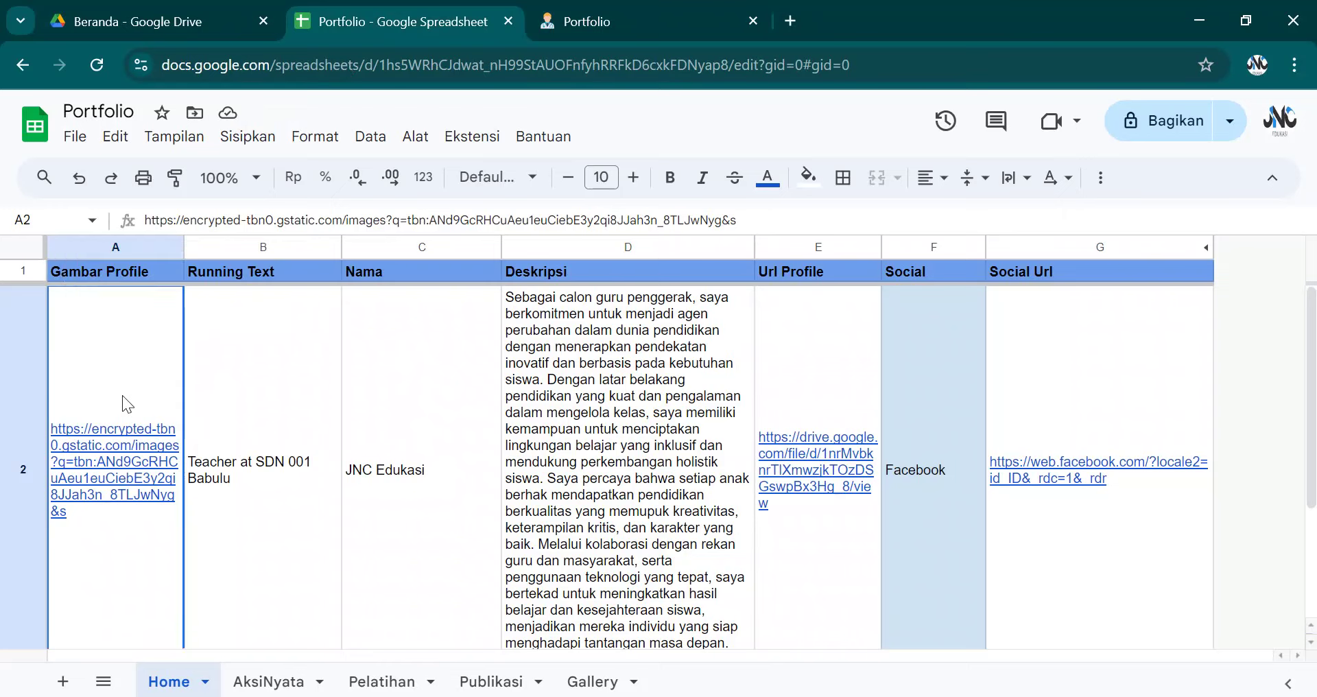
Step: Open the profile's linked visi.pdf document, close it, and return to the portfolio home page
{"action": "left_click", "coordinate": [590, 22]}
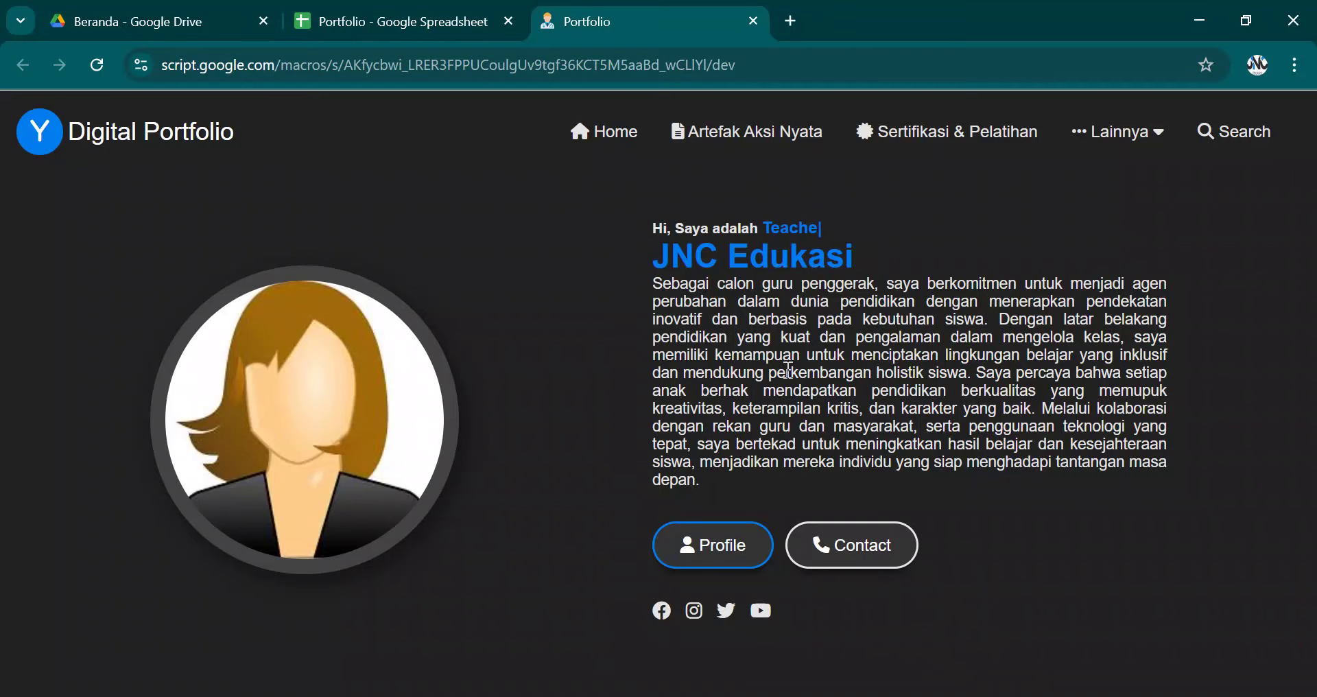
{"action": "left_click", "coordinate": [742, 552]}
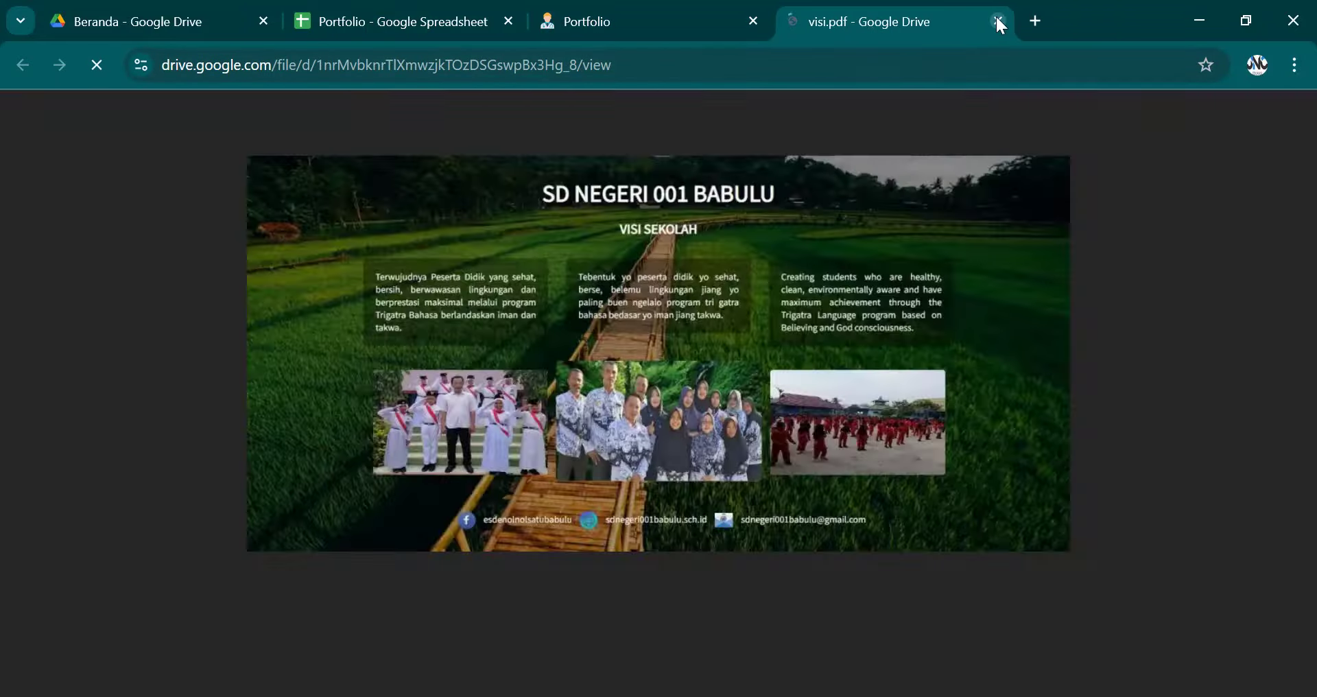
{"action": "left_click", "coordinate": [999, 22]}
{"action": "left_click", "coordinate": [999, 22]}
{"action": "key", "text": "ctrl+shift+Tab"}
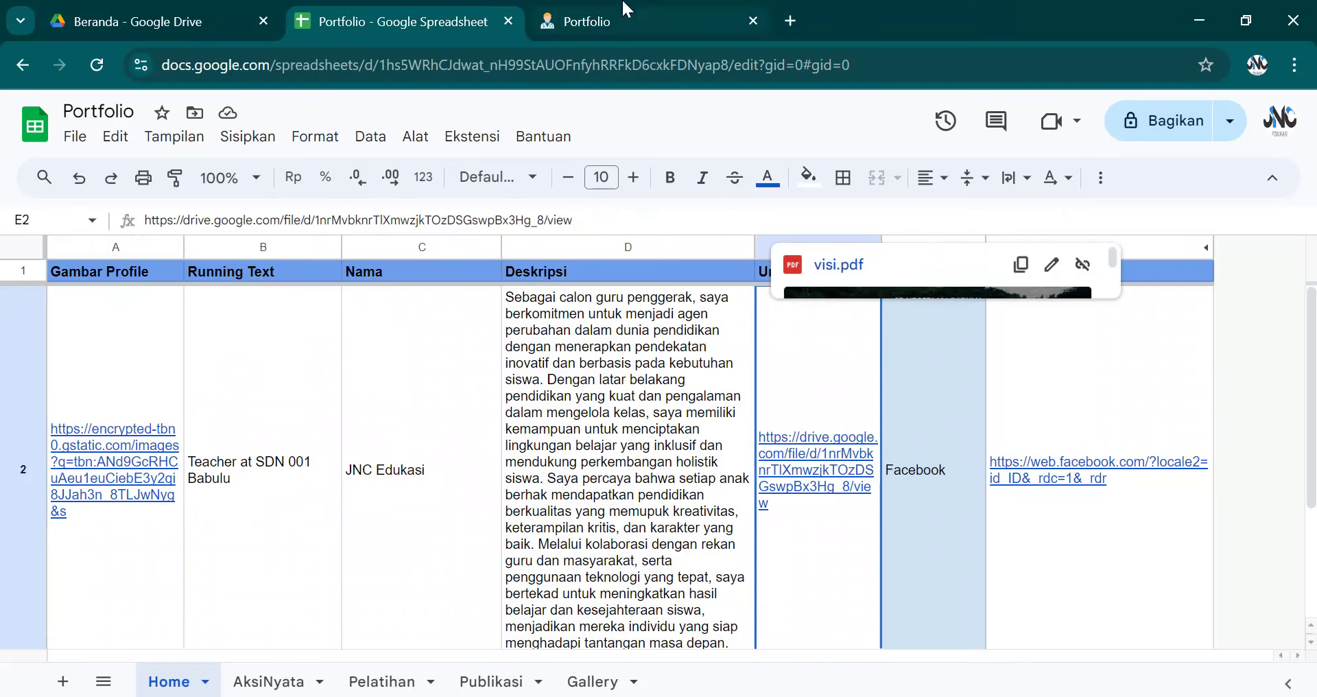
{"action": "key", "text": "ctrl+Tab"}
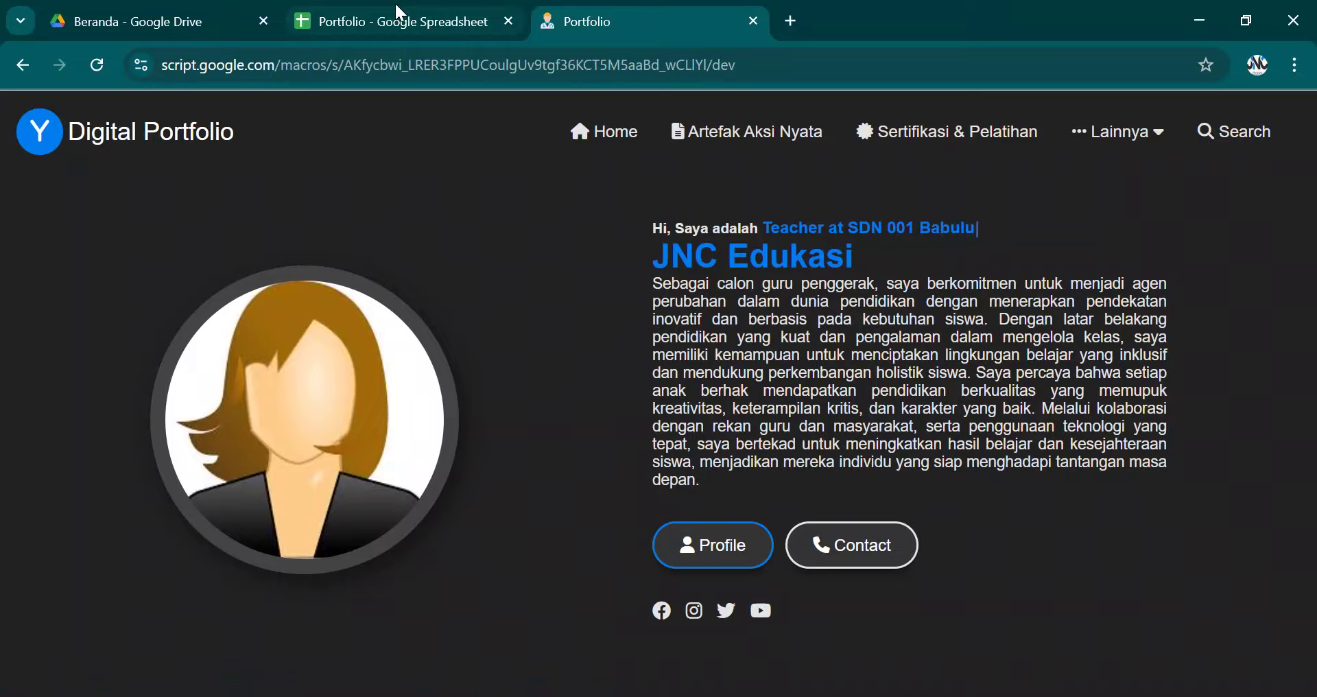
{"action": "left_click", "coordinate": [395, 12]}
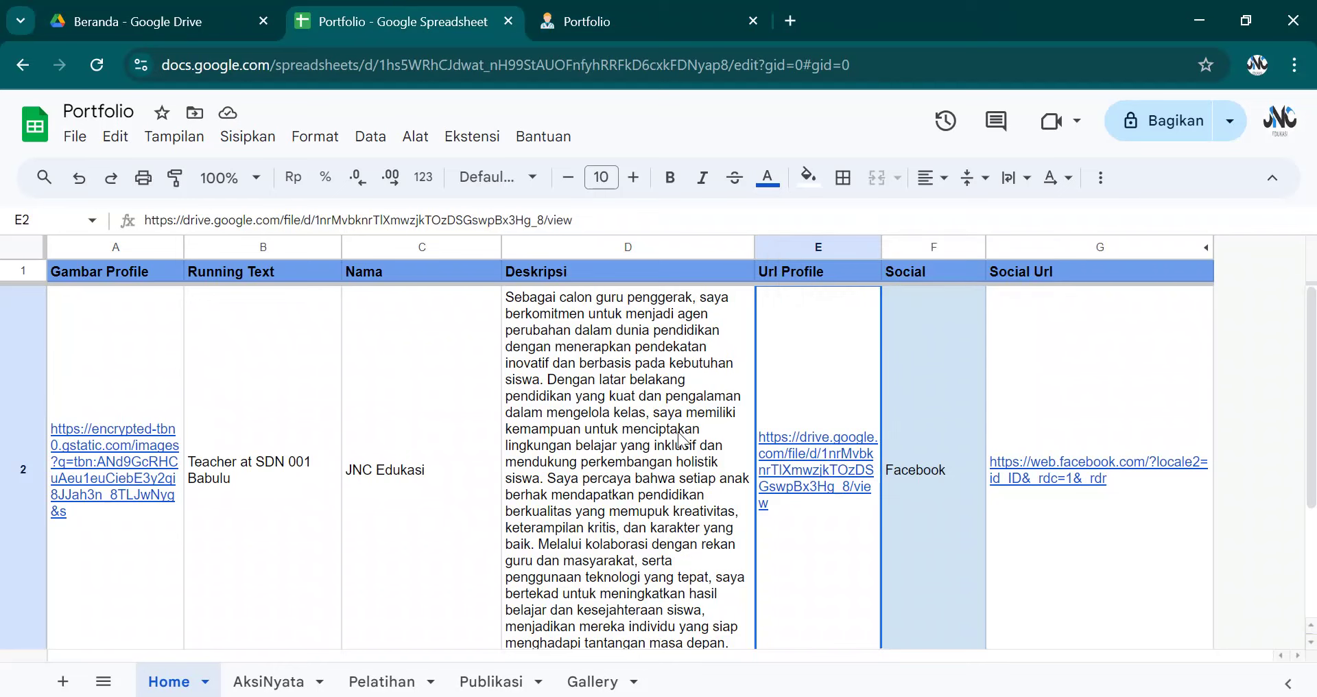
{"action": "scroll", "coordinate": [679, 439], "scroll_direction": "down", "scroll_amount": 2}
{"action": "left_click", "coordinate": [1080, 398]}
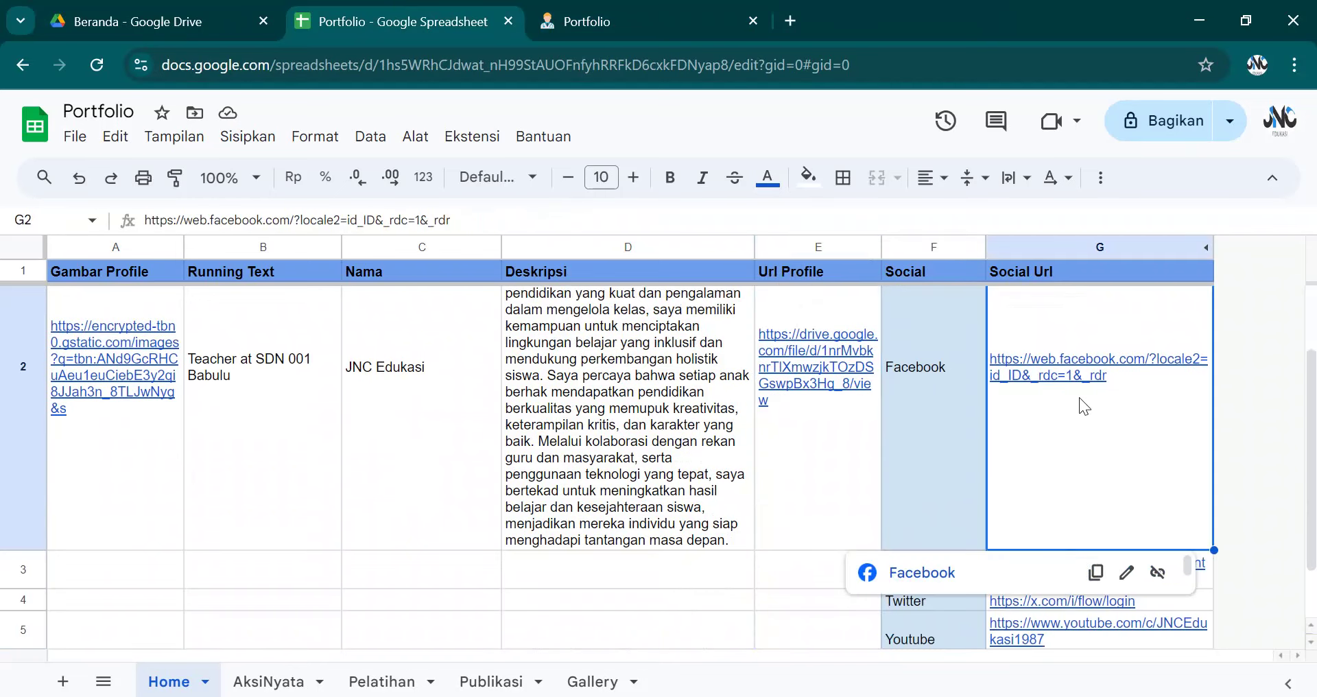
{"action": "left_click", "coordinate": [638, 21]}
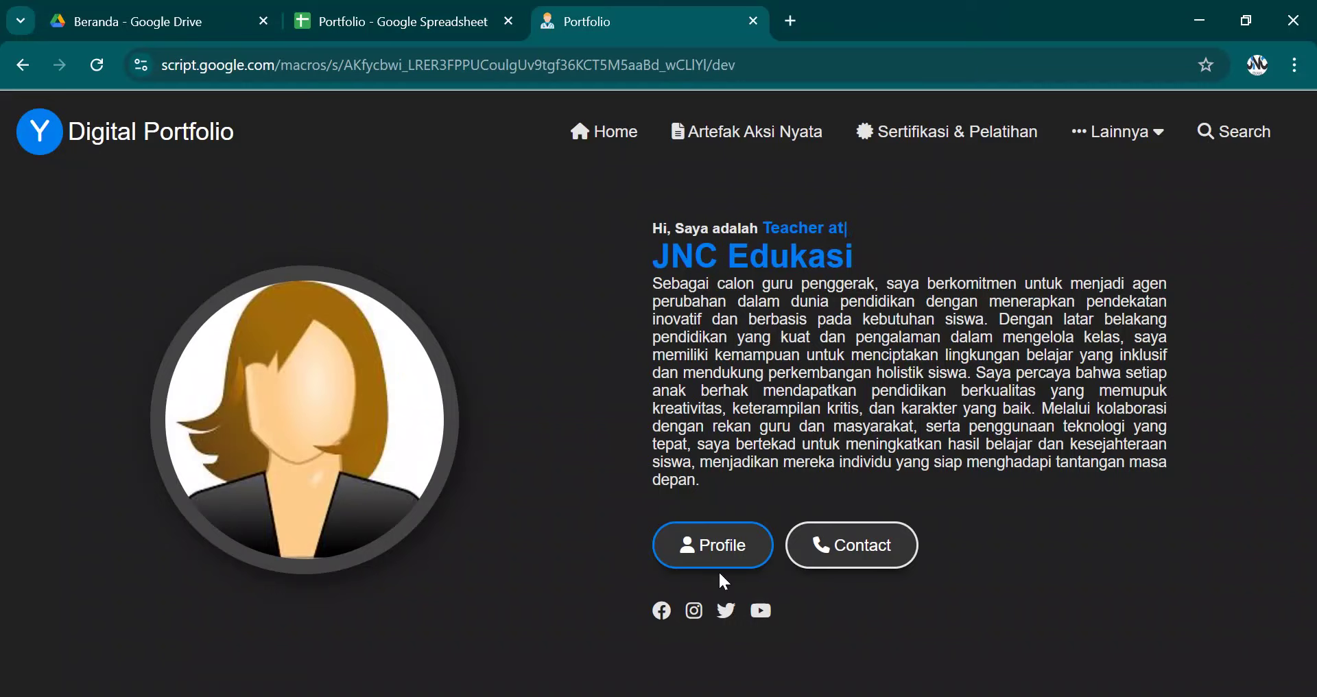
Step: Test the Facebook link and compare it with the Instagram, Twitter and Youtube entries in column F
{"action": "left_click", "coordinate": [662, 610]}
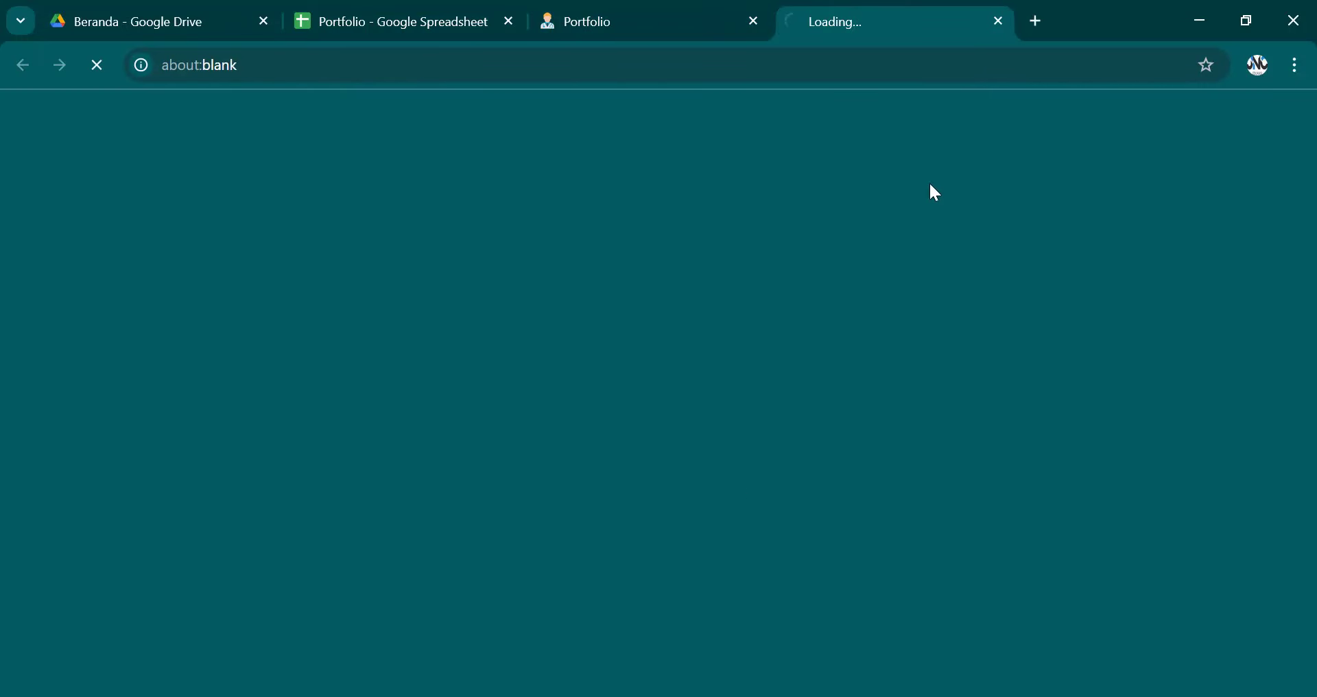
{"action": "left_click", "coordinate": [995, 22]}
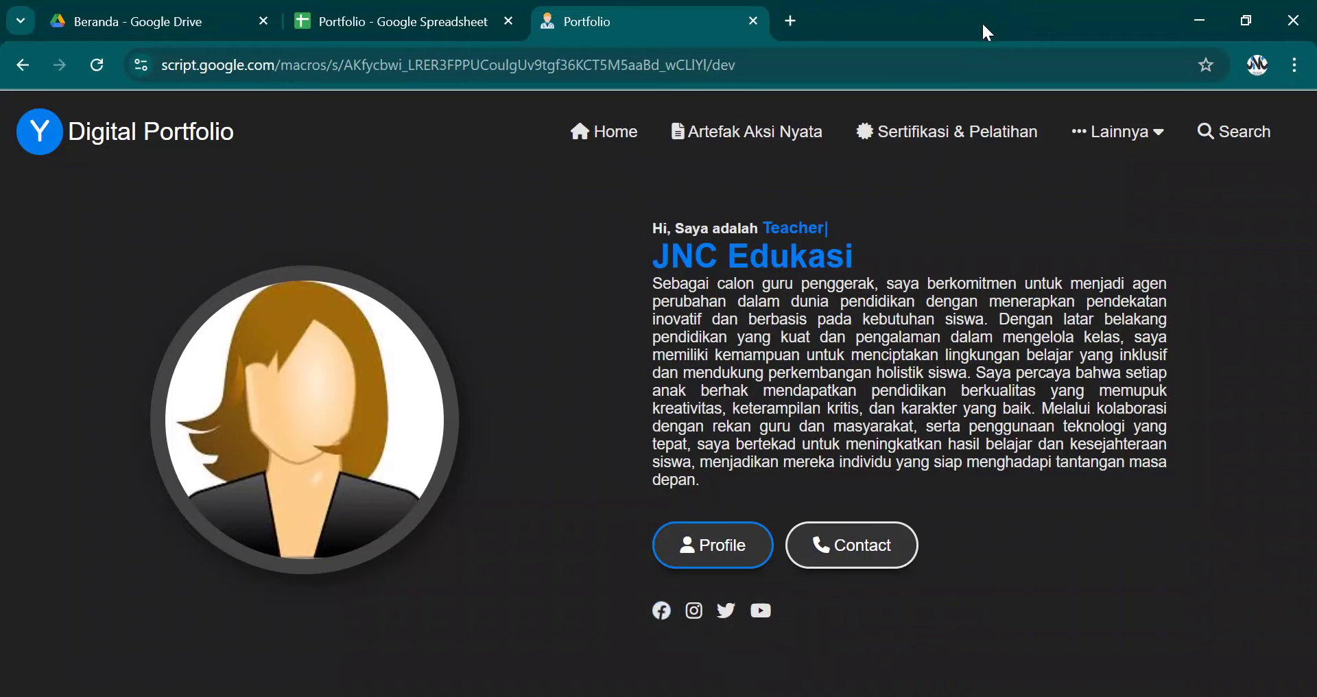
{"action": "left_click", "coordinate": [418, 19]}
{"action": "scroll", "coordinate": [1000, 482], "scroll_direction": "down", "scroll_amount": 2}
{"action": "mouse_move", "coordinate": [1004, 513]}
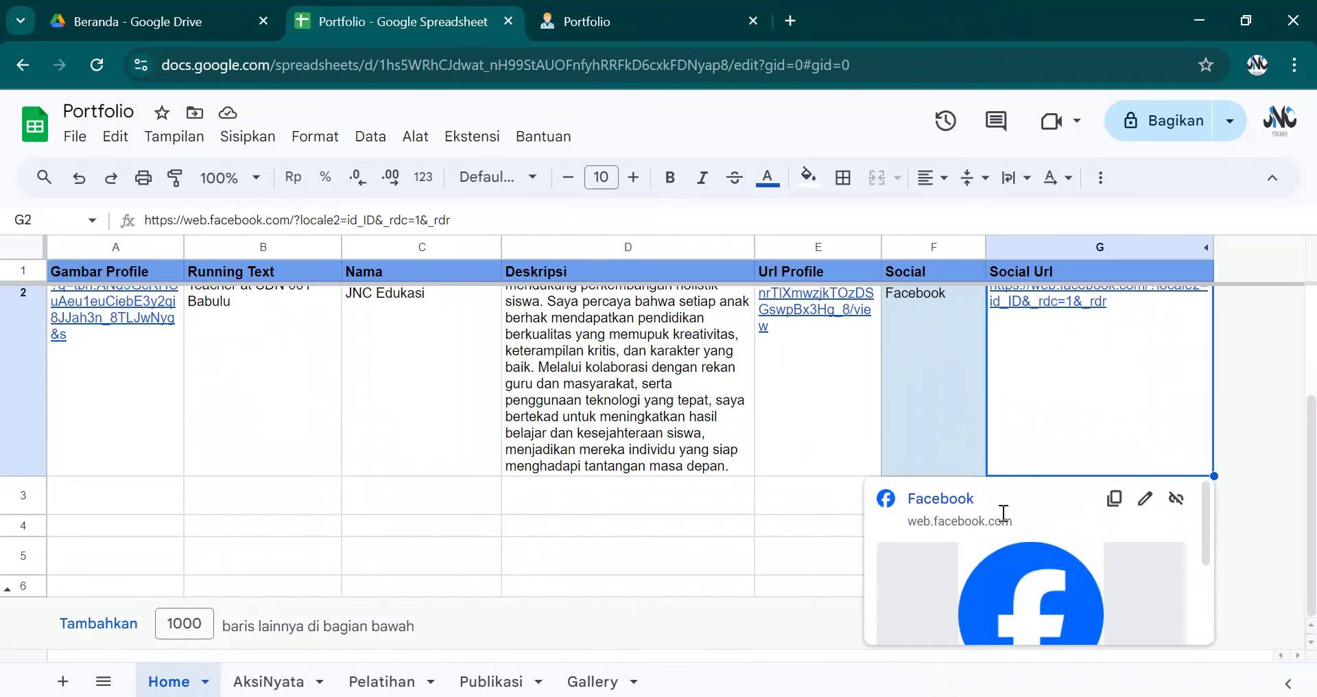
{"action": "left_click", "coordinate": [949, 431]}
{"action": "left_click", "coordinate": [950, 487]}
{"action": "left_click", "coordinate": [945, 526]}
{"action": "left_click", "coordinate": [947, 561]}
Step: View the Artefak Aksi Nyata modules 1–10, then switch to the AksiNyata sheet
{"action": "left_click", "coordinate": [713, 21]}
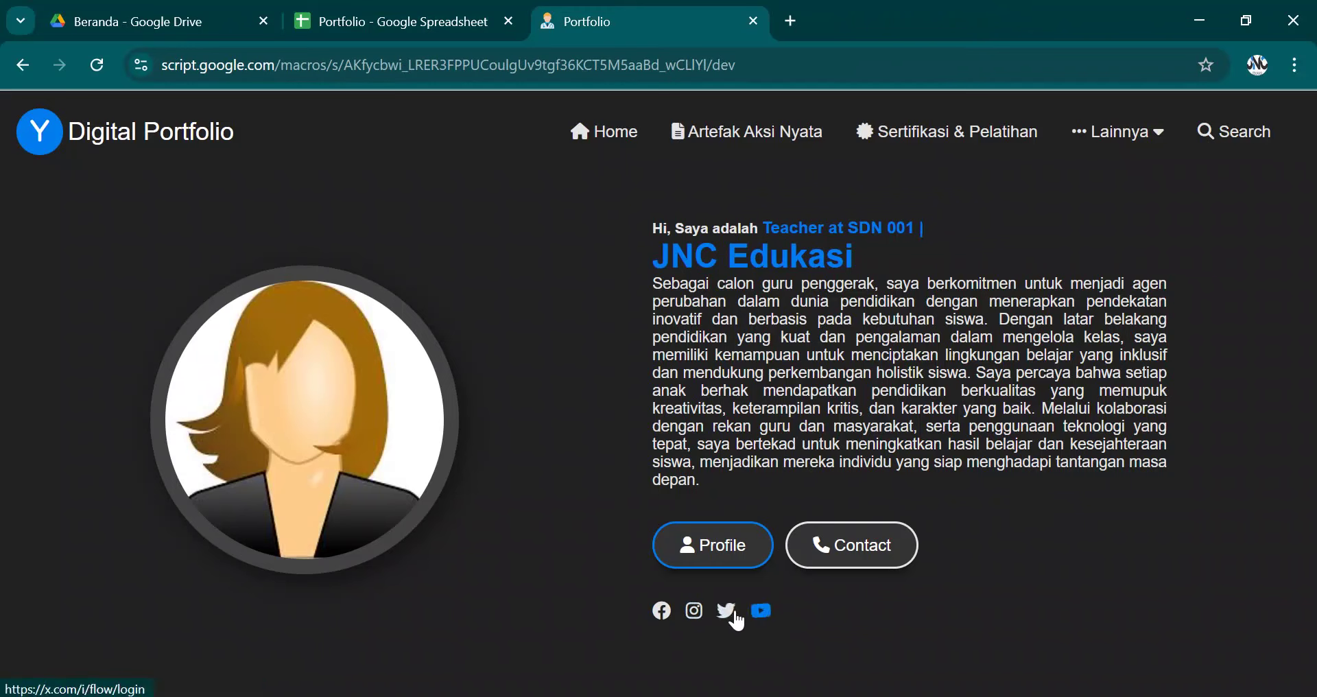
{"action": "left_click", "coordinate": [783, 146]}
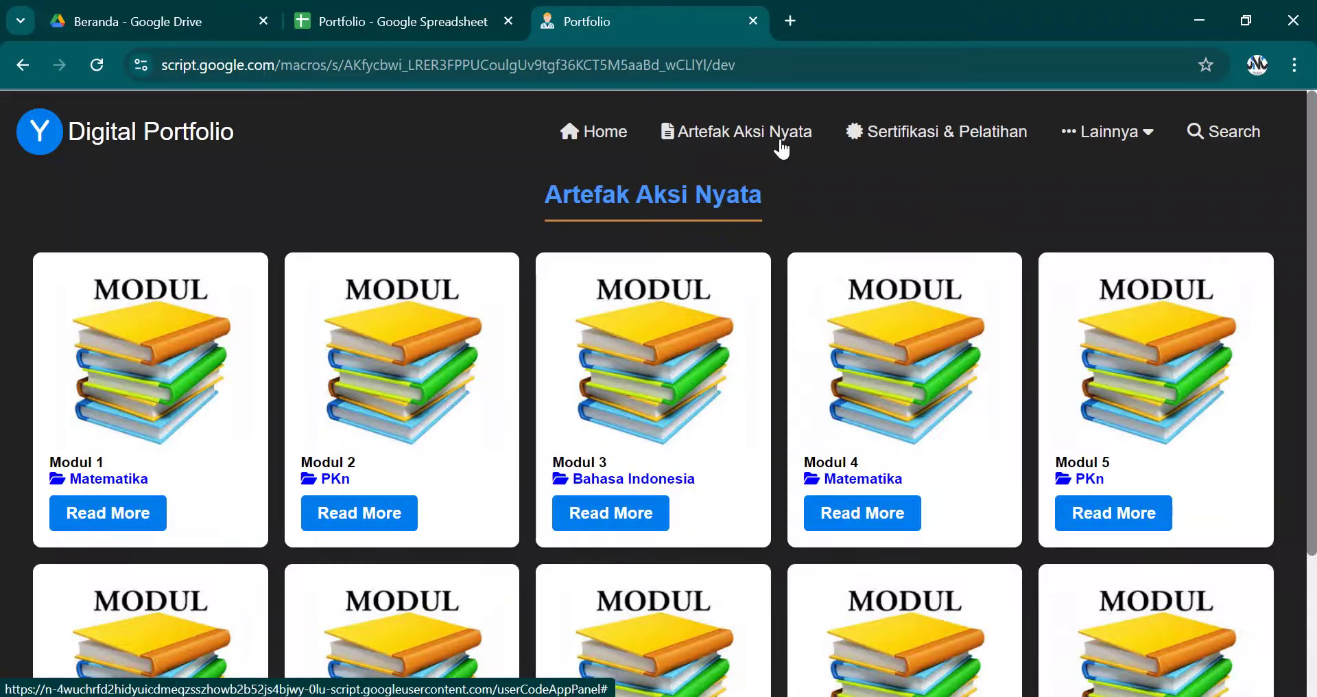
{"action": "scroll", "coordinate": [726, 234], "scroll_direction": "down", "scroll_amount": 2}
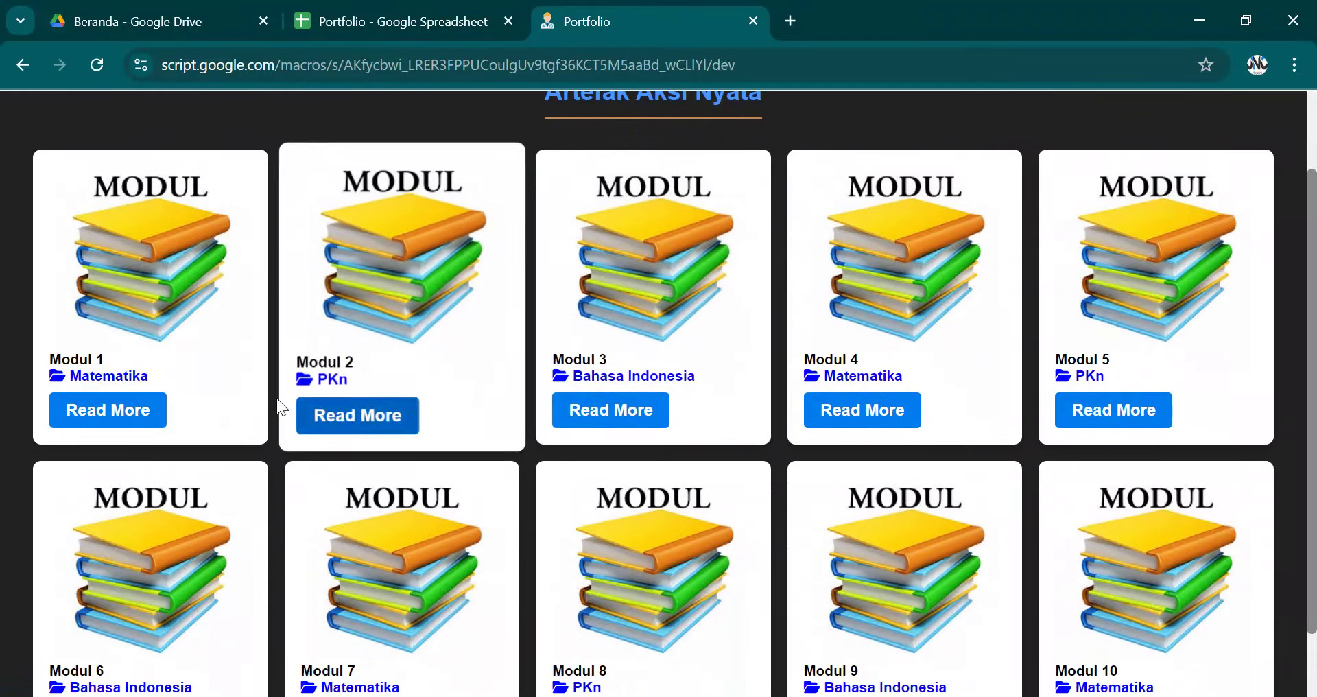
{"action": "left_click", "coordinate": [391, 21]}
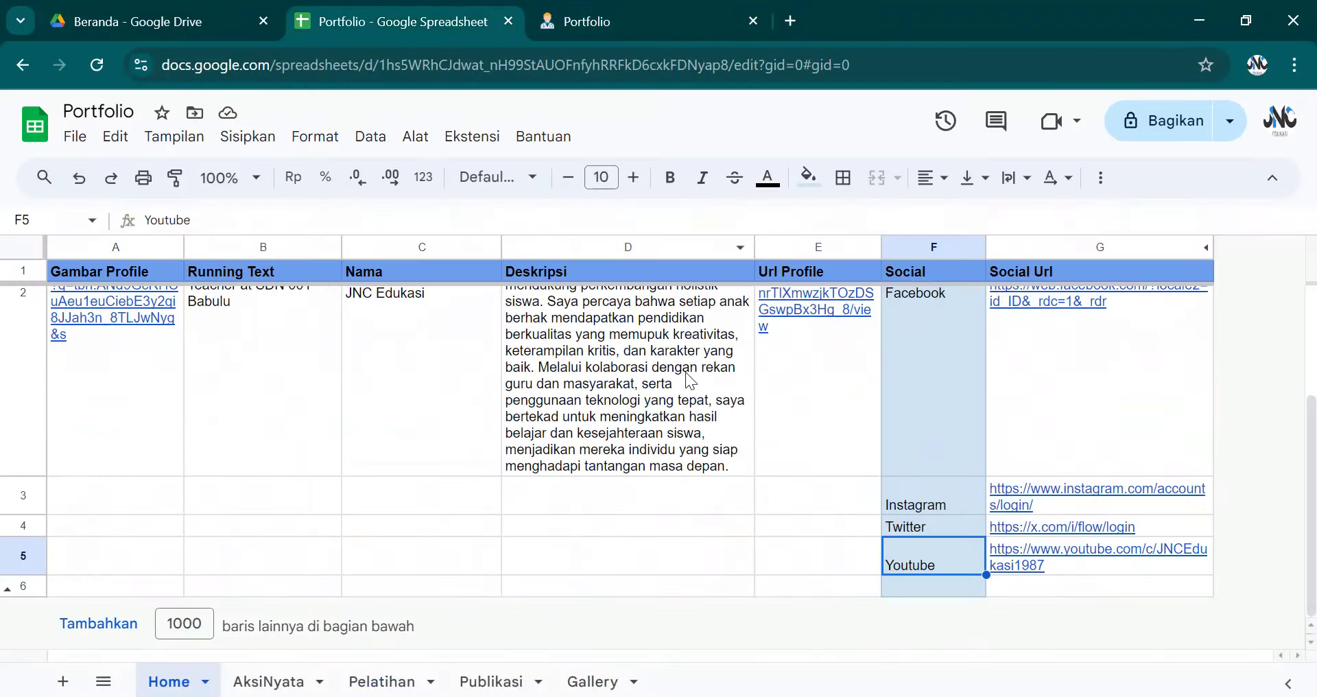
{"action": "left_click", "coordinate": [264, 682]}
Step: Change Modul 1's category in C2 from Matematika to 'Kuriukulum Merdeka' and return to the web app
{"action": "left_click", "coordinate": [332, 409]}
{"action": "left_click", "coordinate": [381, 316]}
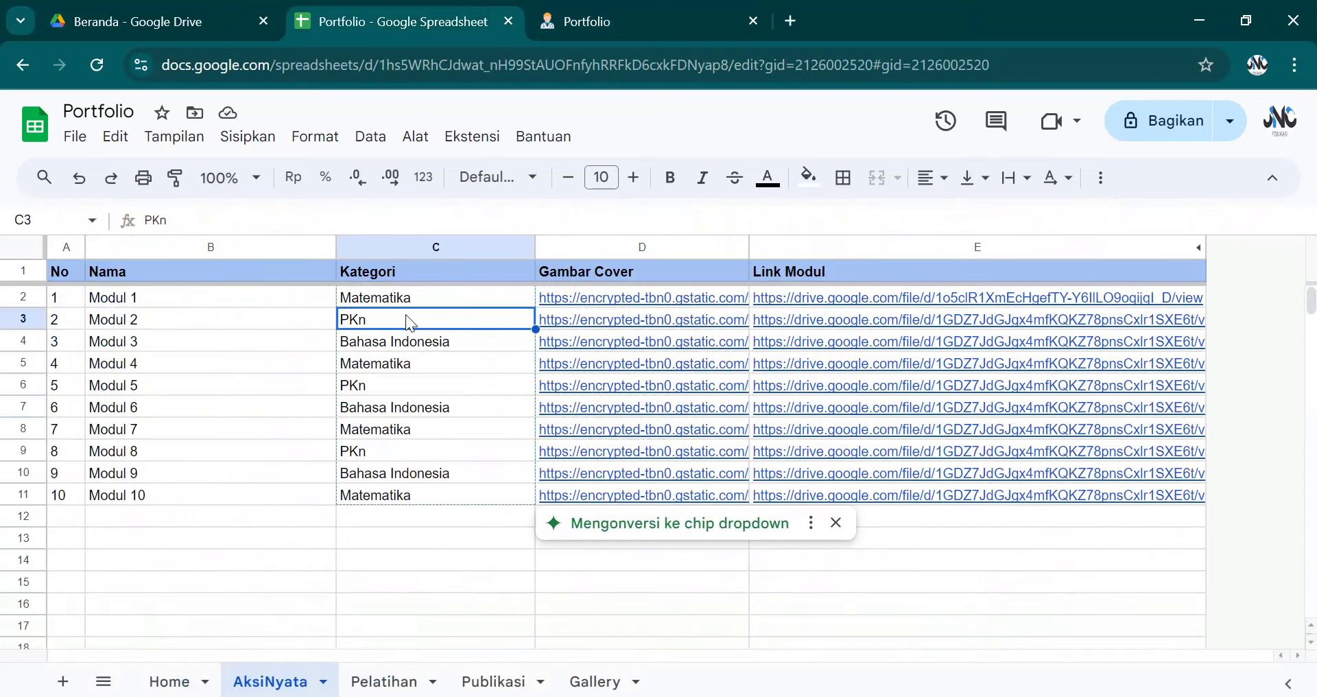
{"action": "left_click", "coordinate": [598, 15]}
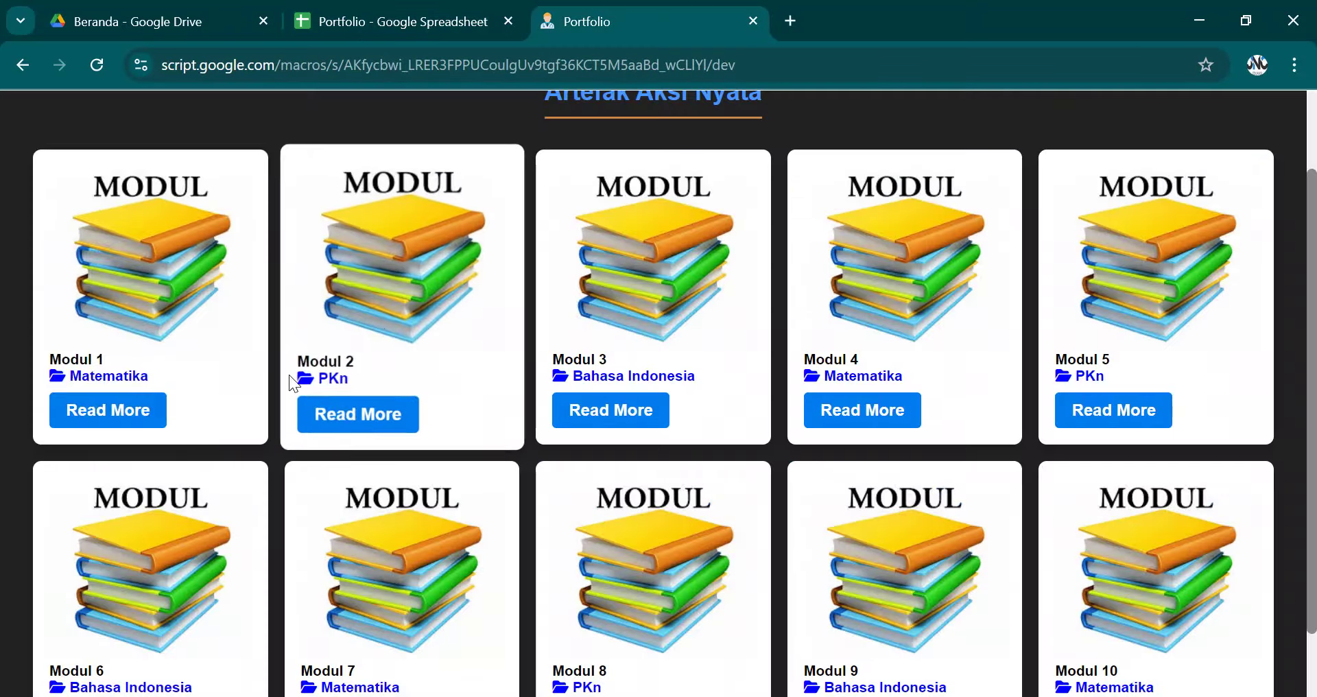
{"action": "left_click", "coordinate": [408, 23]}
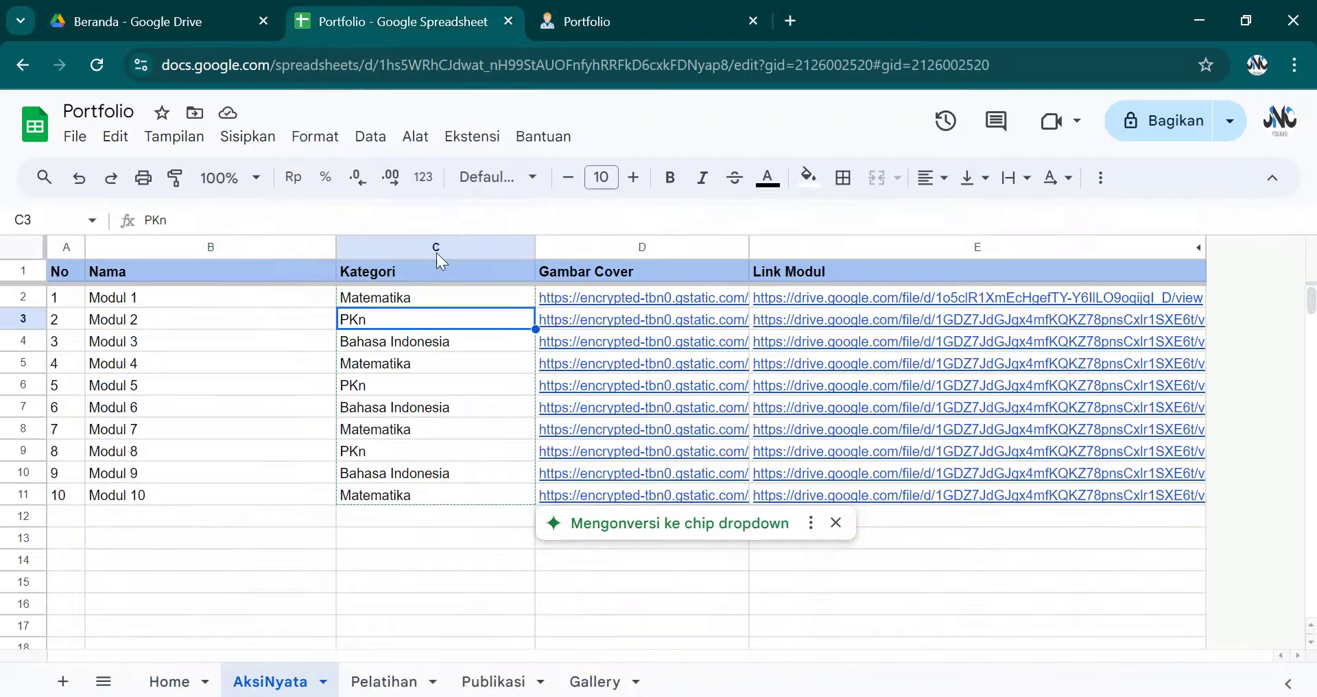
{"action": "left_click", "coordinate": [417, 294]}
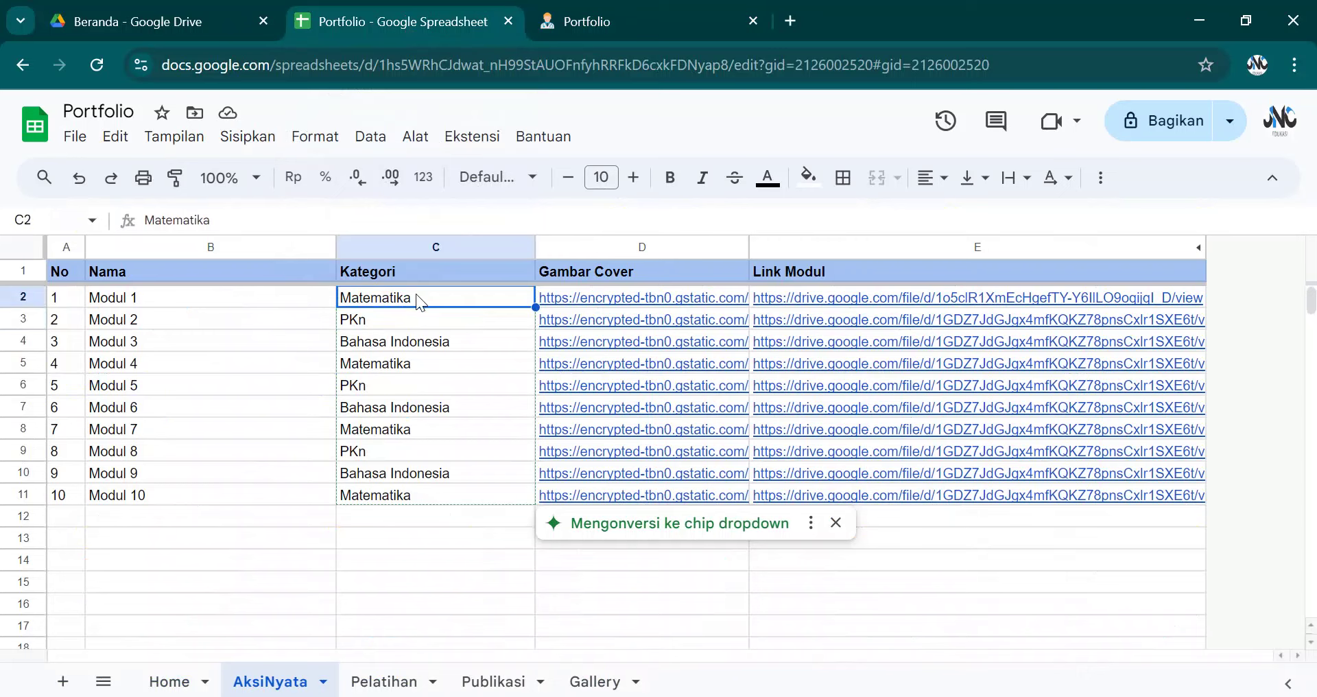
{"action": "type", "text": "Kuriukulum Merdeka"}
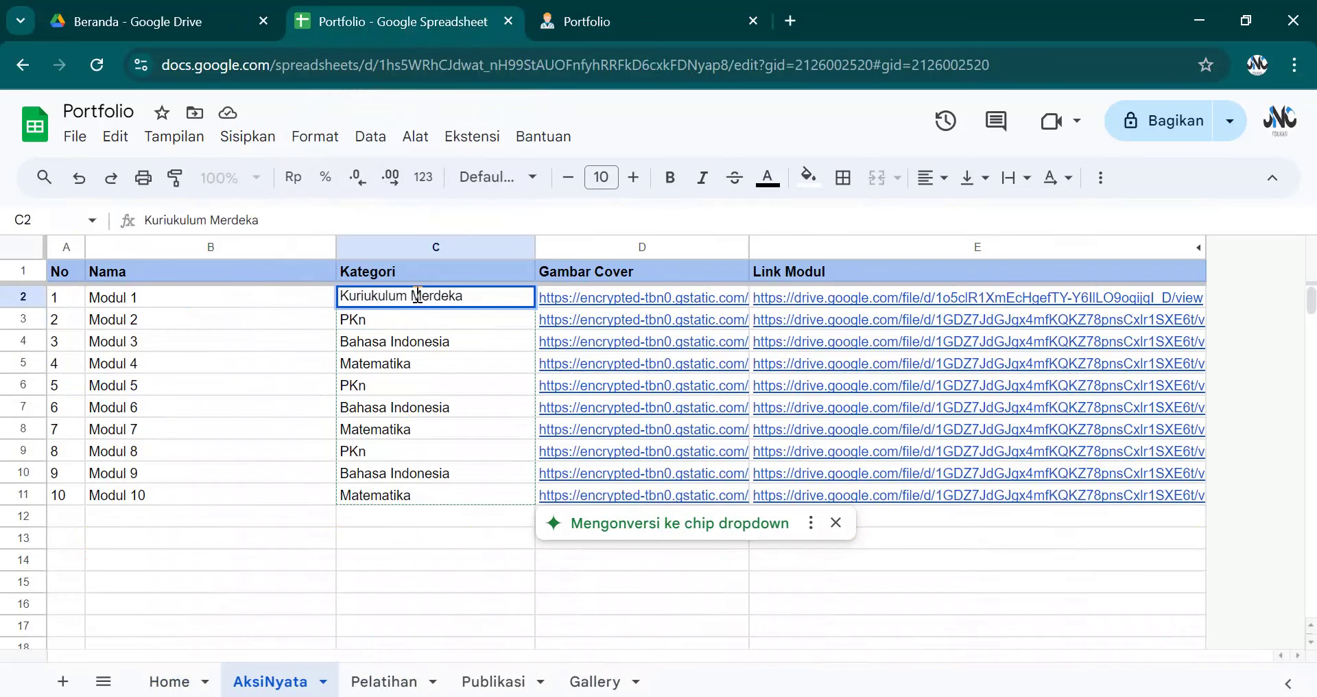
{"action": "left_click", "coordinate": [395, 412]}
{"action": "left_click", "coordinate": [694, 17]}
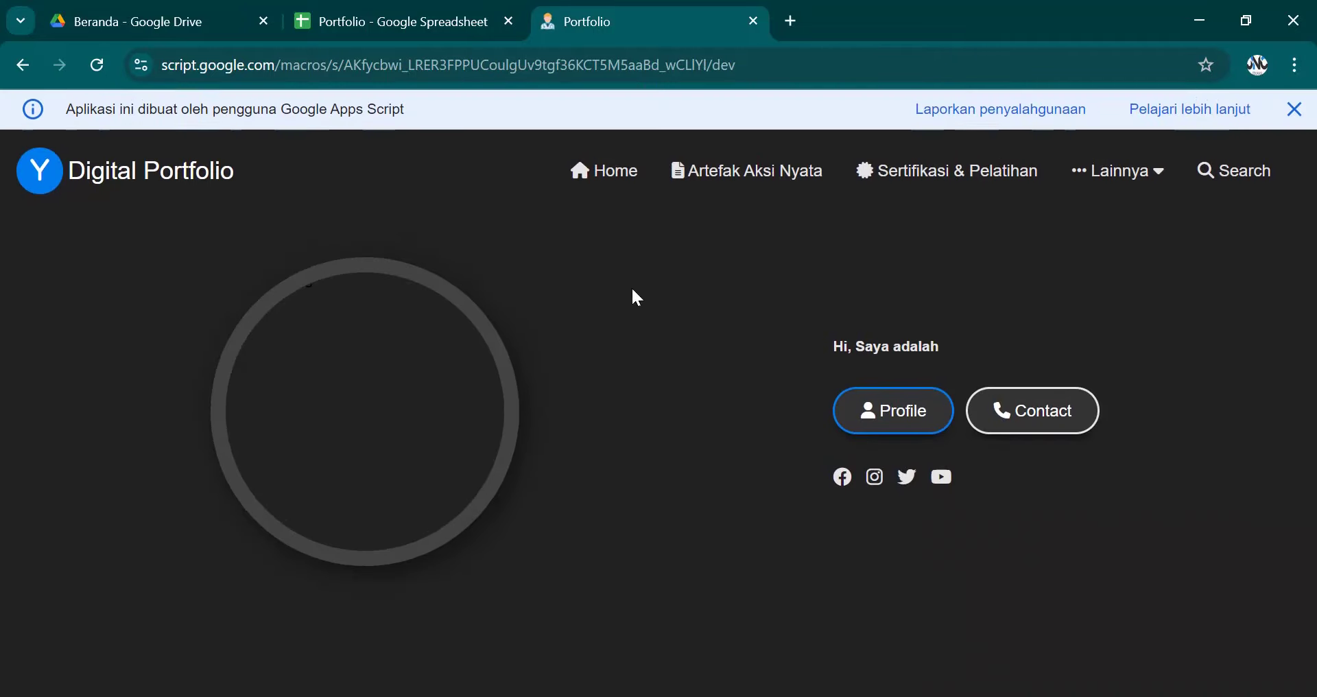
Step: Open Artefak Aksi Nyata and compare Modul 1 with its D4 cover and E2 module links in the sheet
{"action": "left_click", "coordinate": [775, 187]}
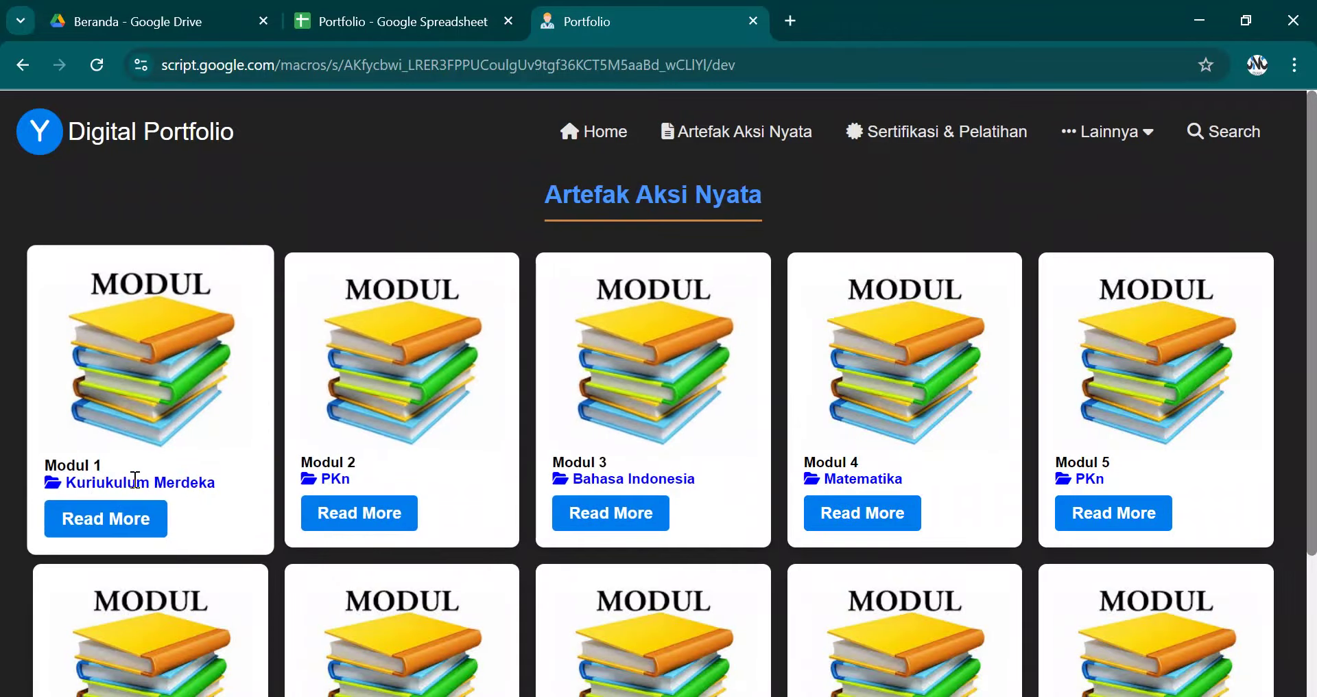
{"action": "left_click", "coordinate": [395, 21]}
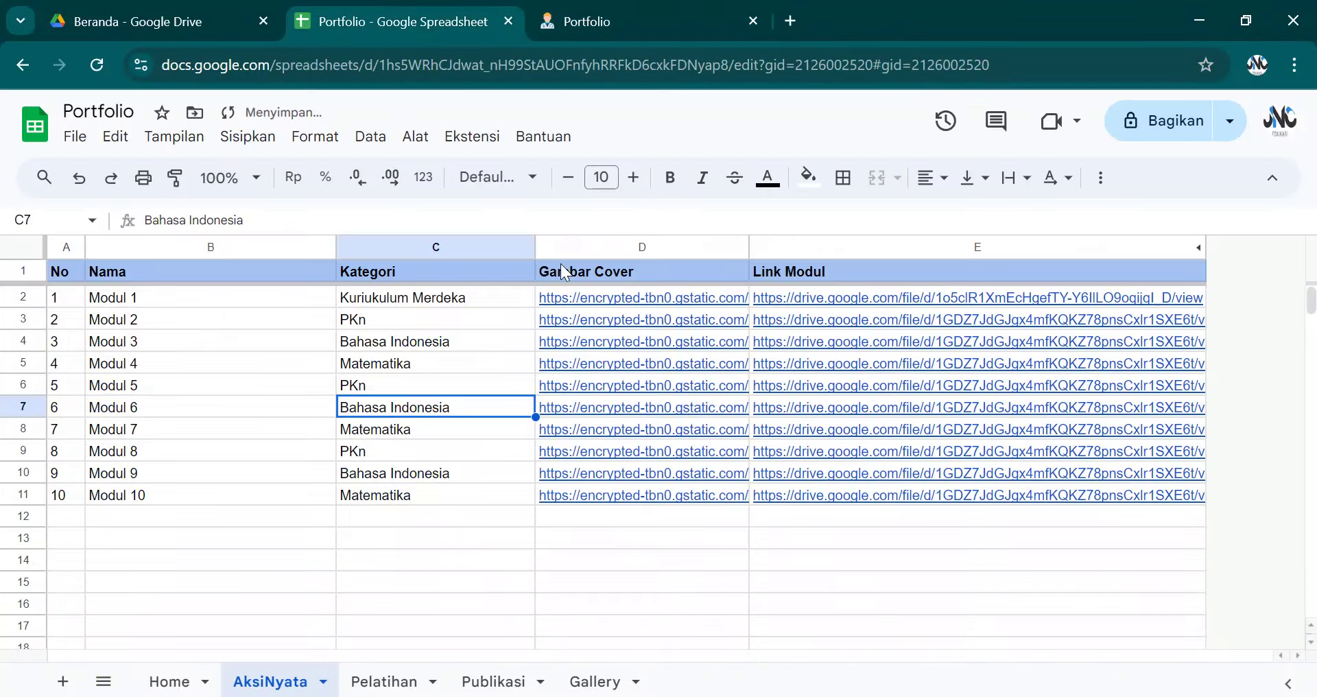
{"action": "left_click", "coordinate": [620, 343]}
{"action": "left_click", "coordinate": [587, 22]}
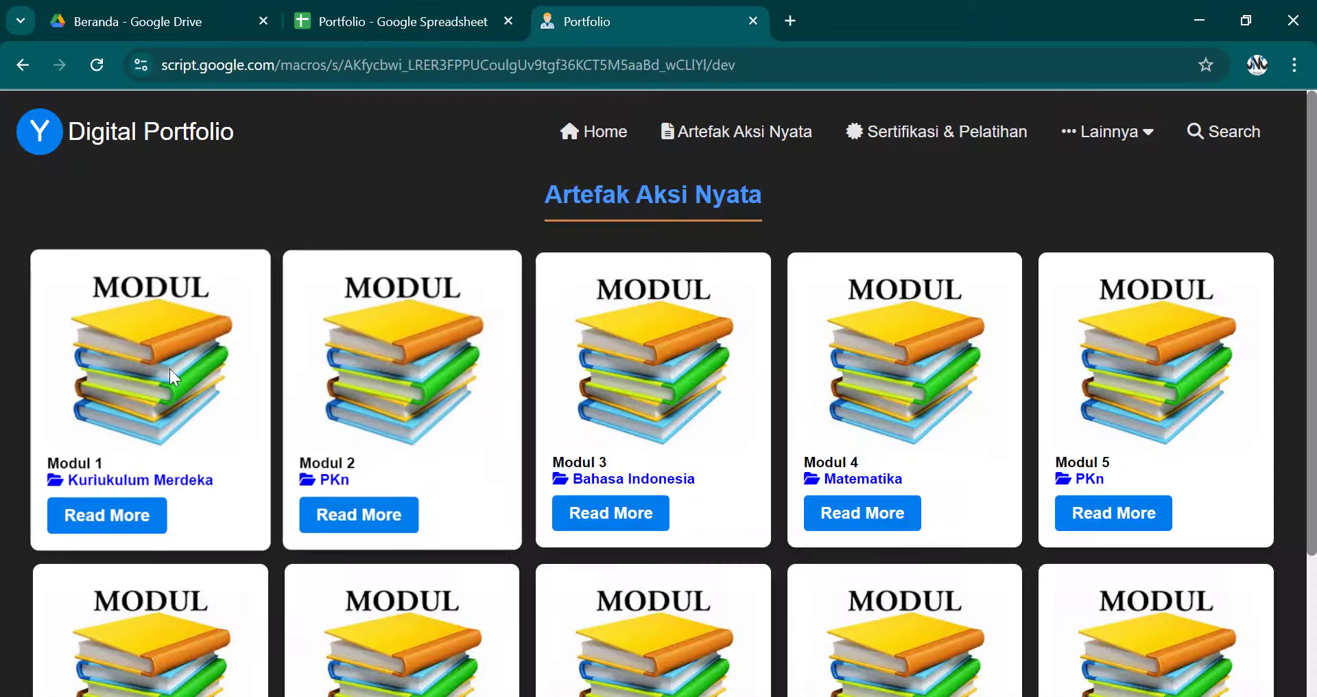
{"action": "left_click", "coordinate": [396, 22]}
{"action": "left_click", "coordinate": [864, 297]}
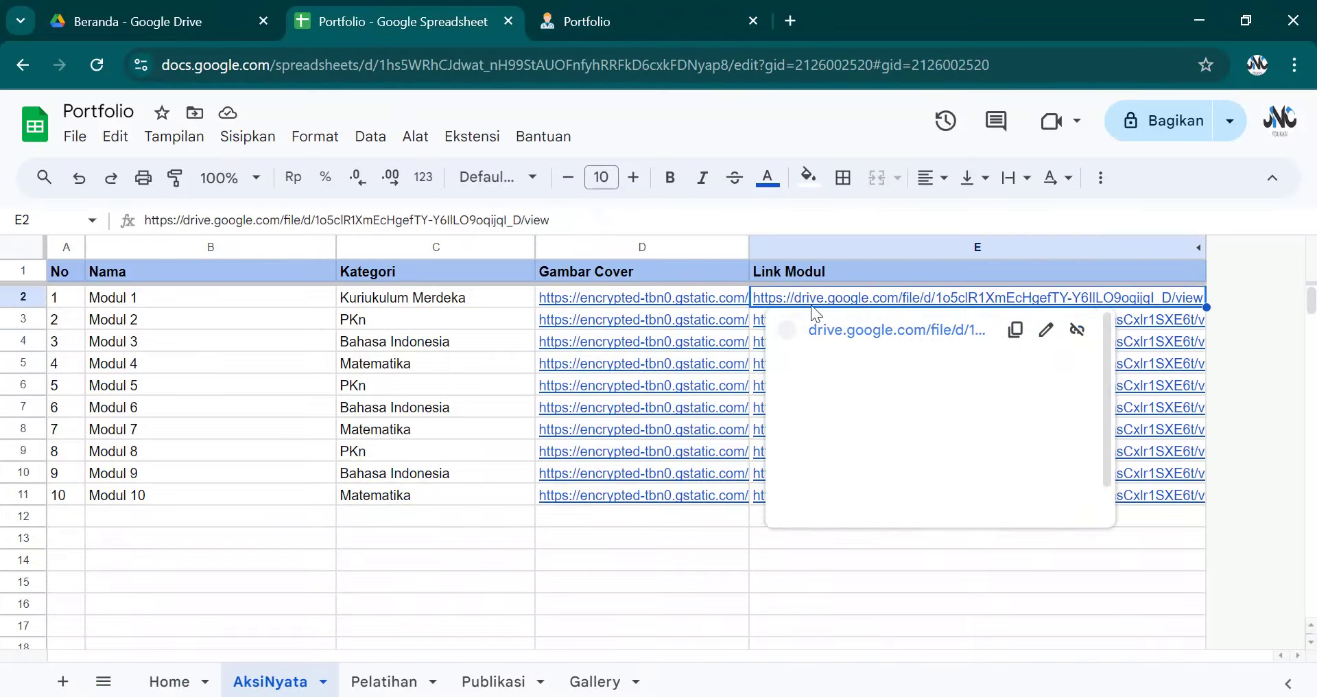
{"action": "left_click", "coordinate": [652, 19]}
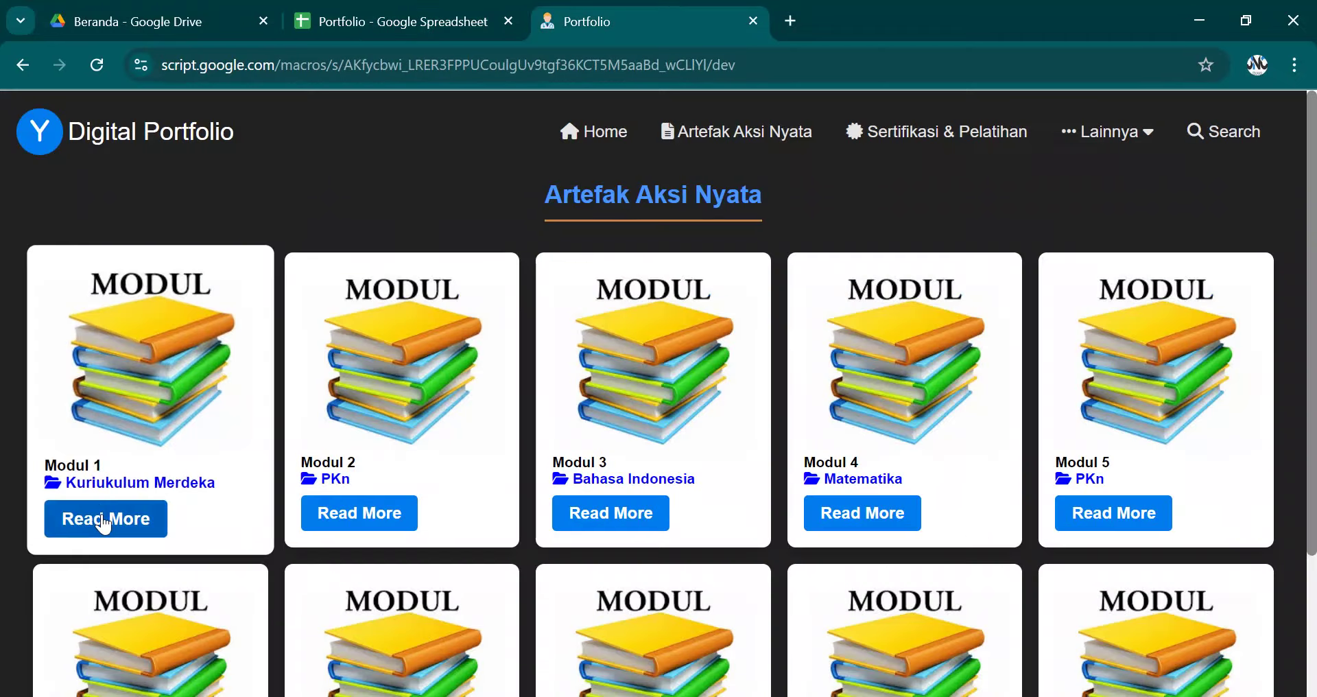
Step: Open Modul 1's Read More document, close it, and scroll through the module cards
{"action": "left_click", "coordinate": [106, 523]}
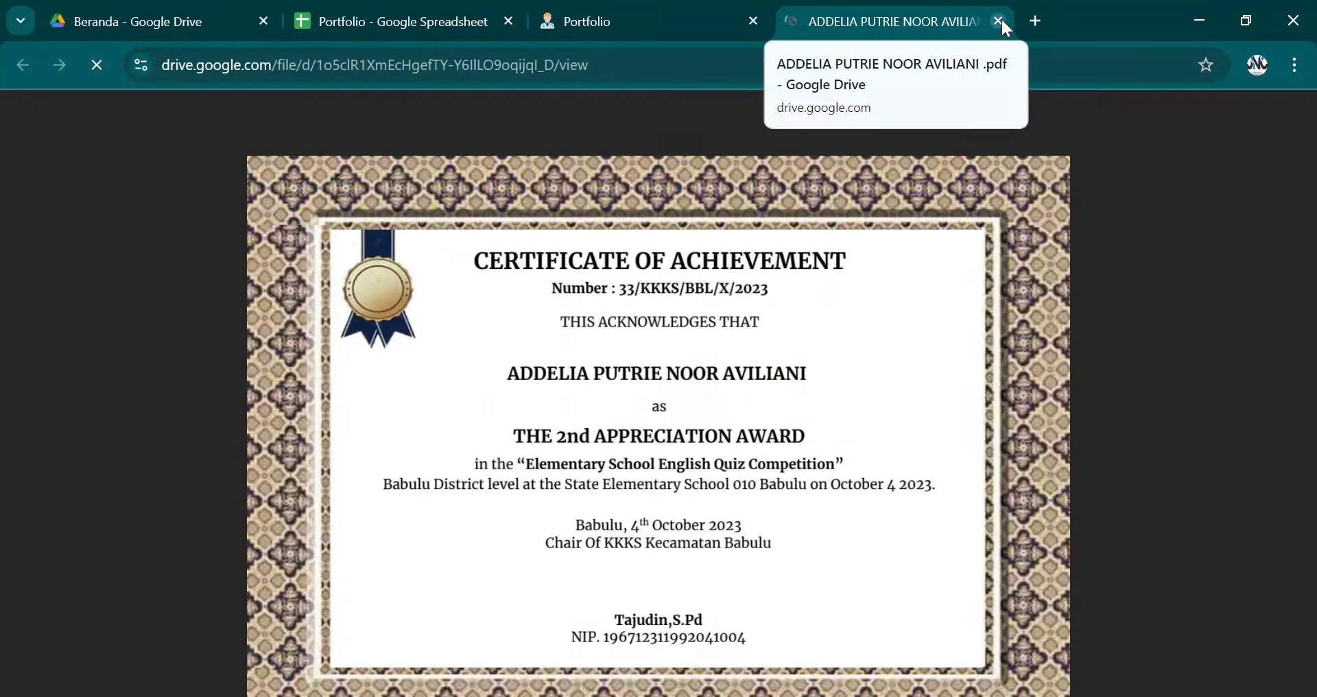
{"action": "left_click", "coordinate": [1000, 20]}
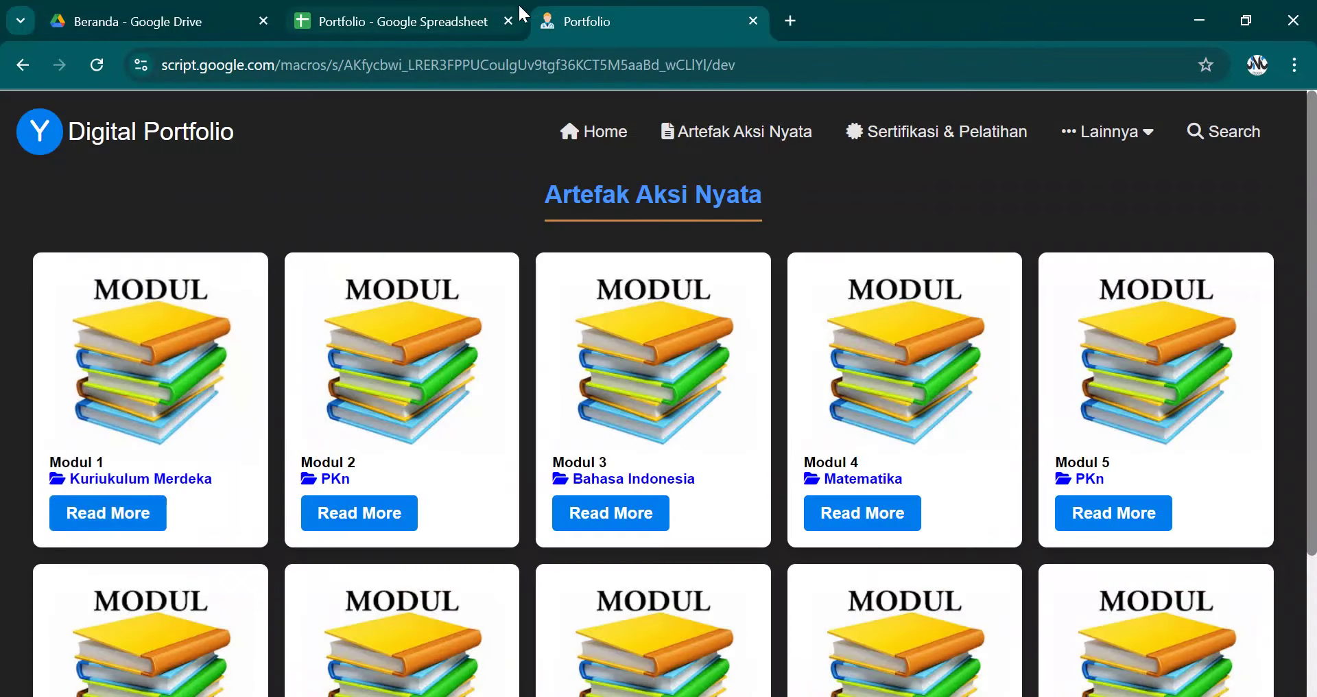
{"action": "scroll", "coordinate": [686, 480], "scroll_direction": "down", "scroll_amount": 2}
{"action": "scroll", "coordinate": [689, 469], "scroll_direction": "down", "scroll_amount": 1}
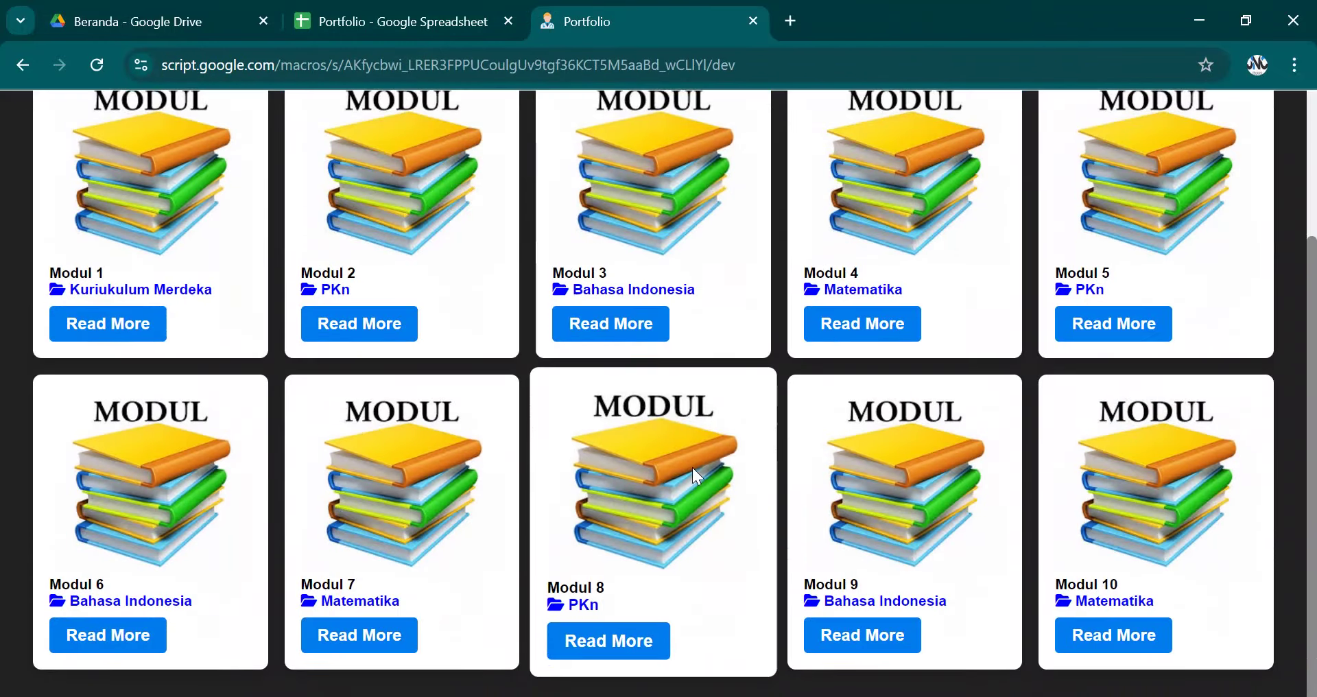
{"action": "scroll", "coordinate": [692, 467], "scroll_direction": "up", "scroll_amount": 3}
Step: Open Sertifikasi & Pelatihan and compare it with the Pelatihan sheet's organiser BGP Kaltim and E2 certificate link
{"action": "left_click", "coordinate": [959, 142]}
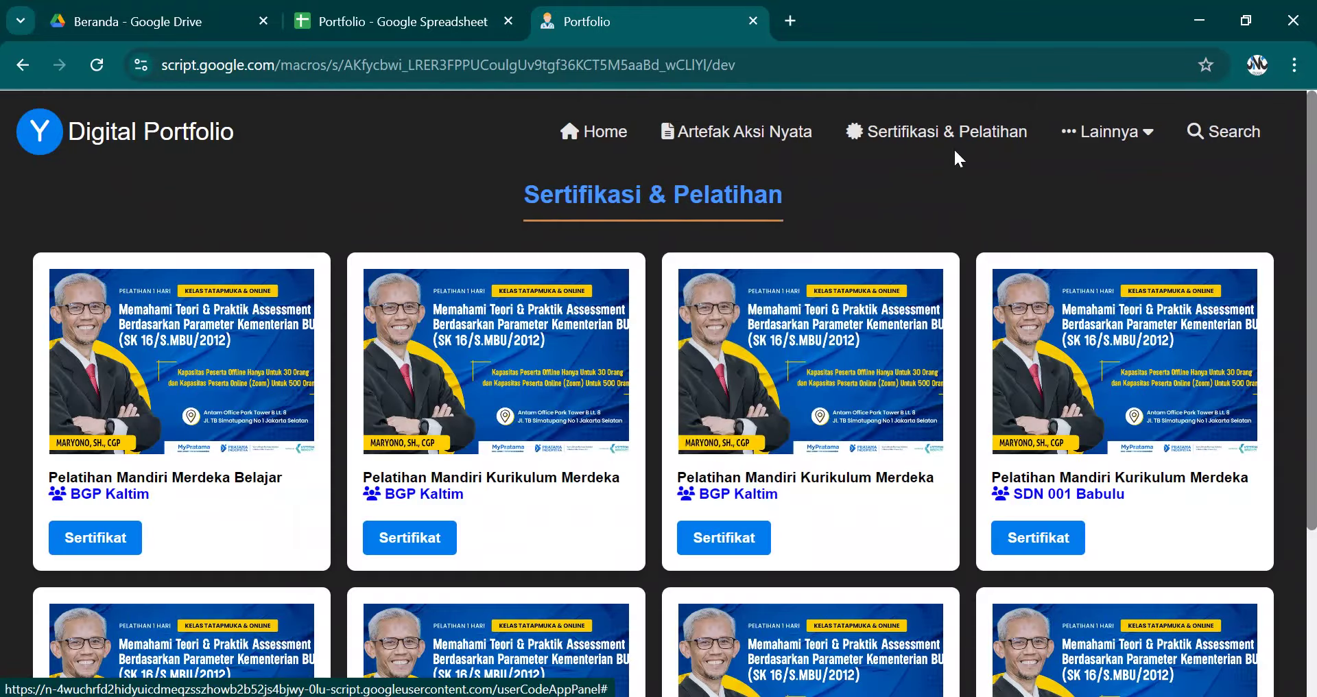
{"action": "scroll", "coordinate": [282, 447], "scroll_direction": "down", "scroll_amount": 2}
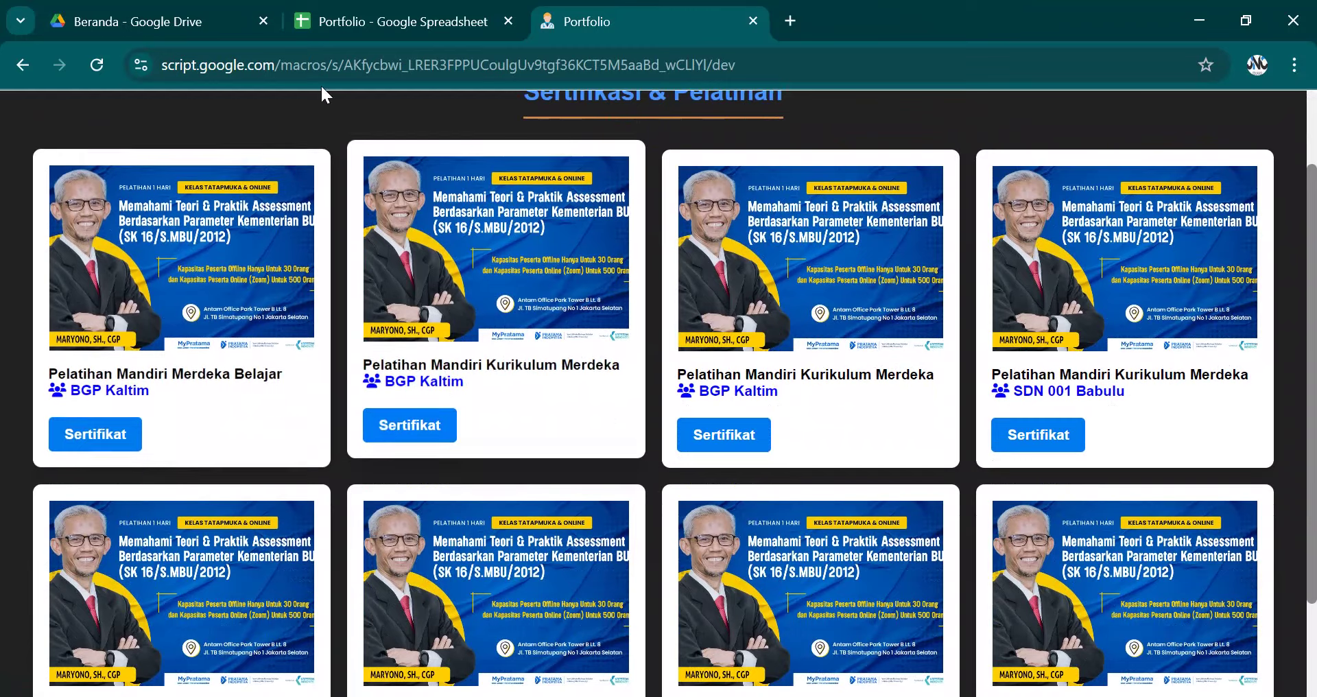
{"action": "key", "text": "ctrl+shift+Tab"}
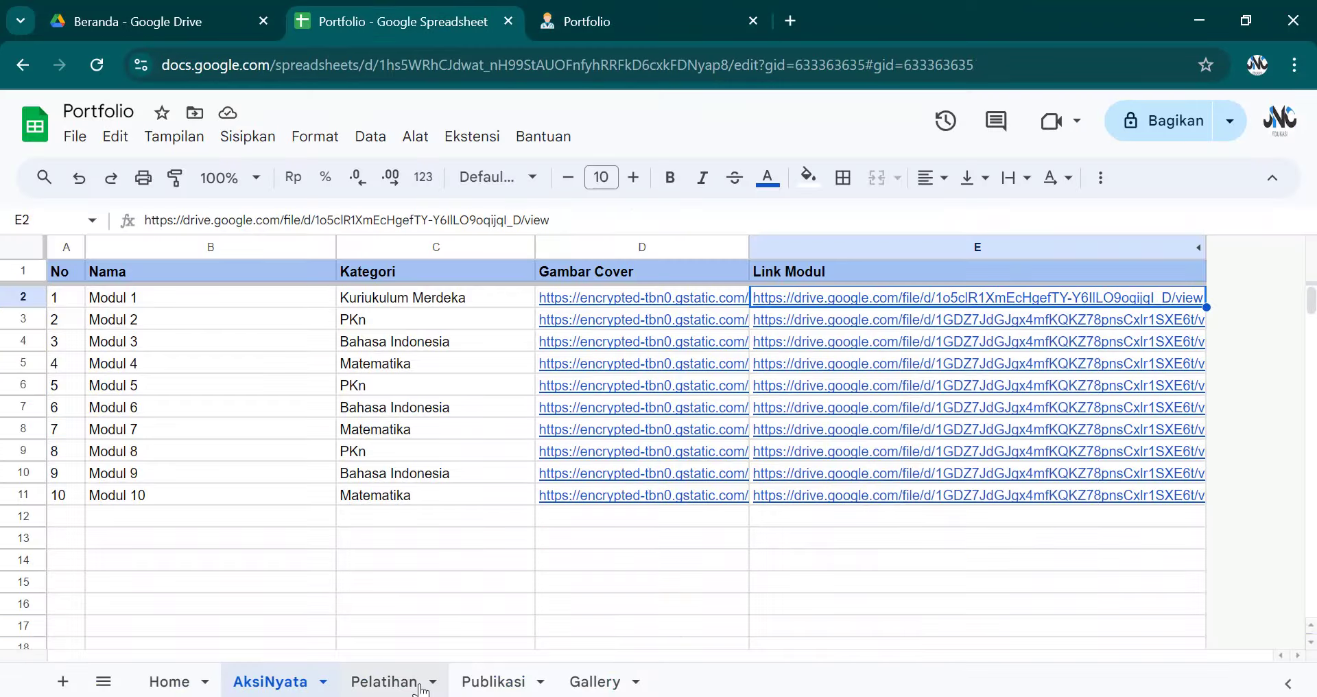
{"action": "left_click", "coordinate": [418, 683]}
{"action": "left_click", "coordinate": [434, 445]}
{"action": "left_click", "coordinate": [418, 326]}
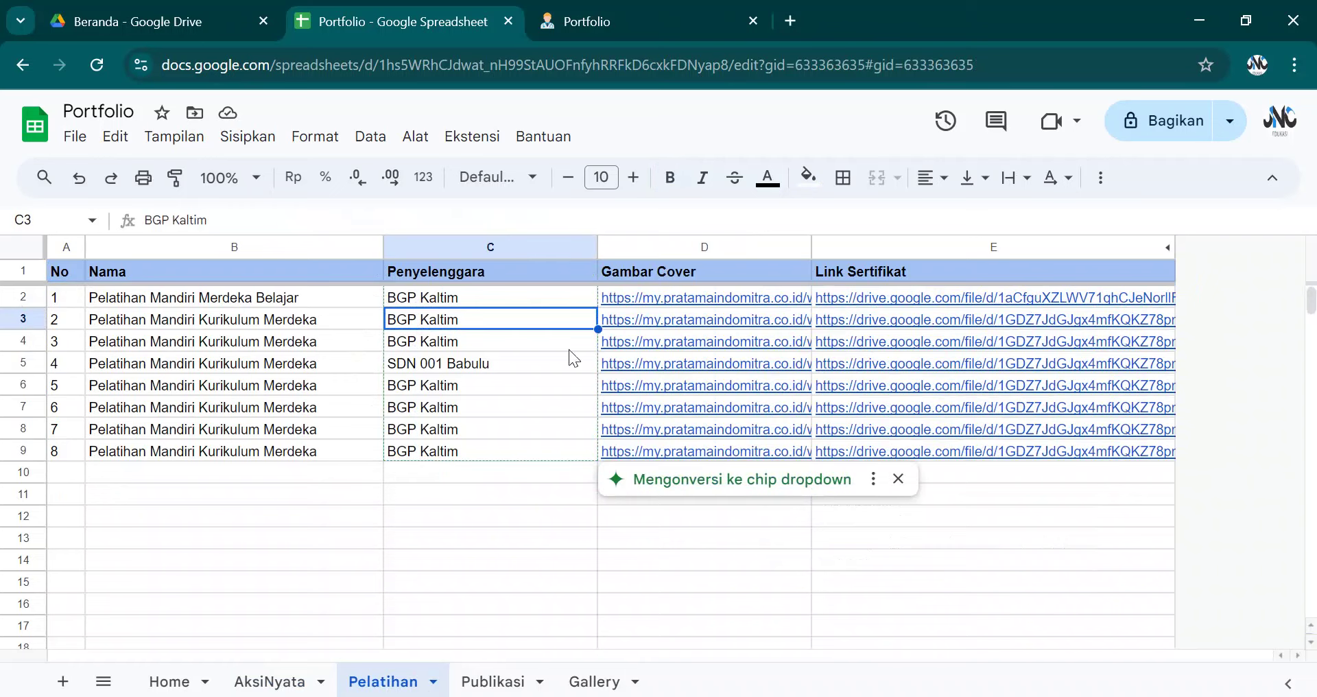
{"action": "mouse_move", "coordinate": [669, 339]}
{"action": "left_click", "coordinate": [883, 297]}
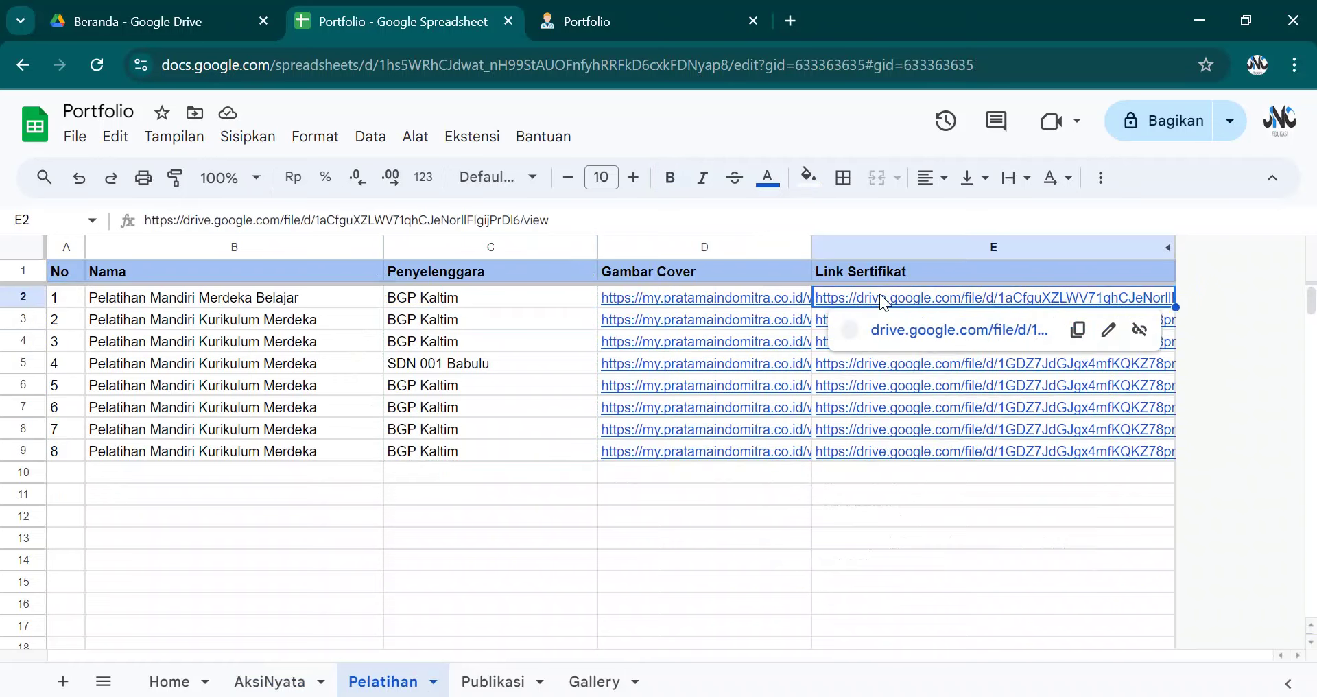
Step: Check that the first and second cards' Sertifikat buttons open their certificate image and PDF
{"action": "left_click", "coordinate": [591, 8]}
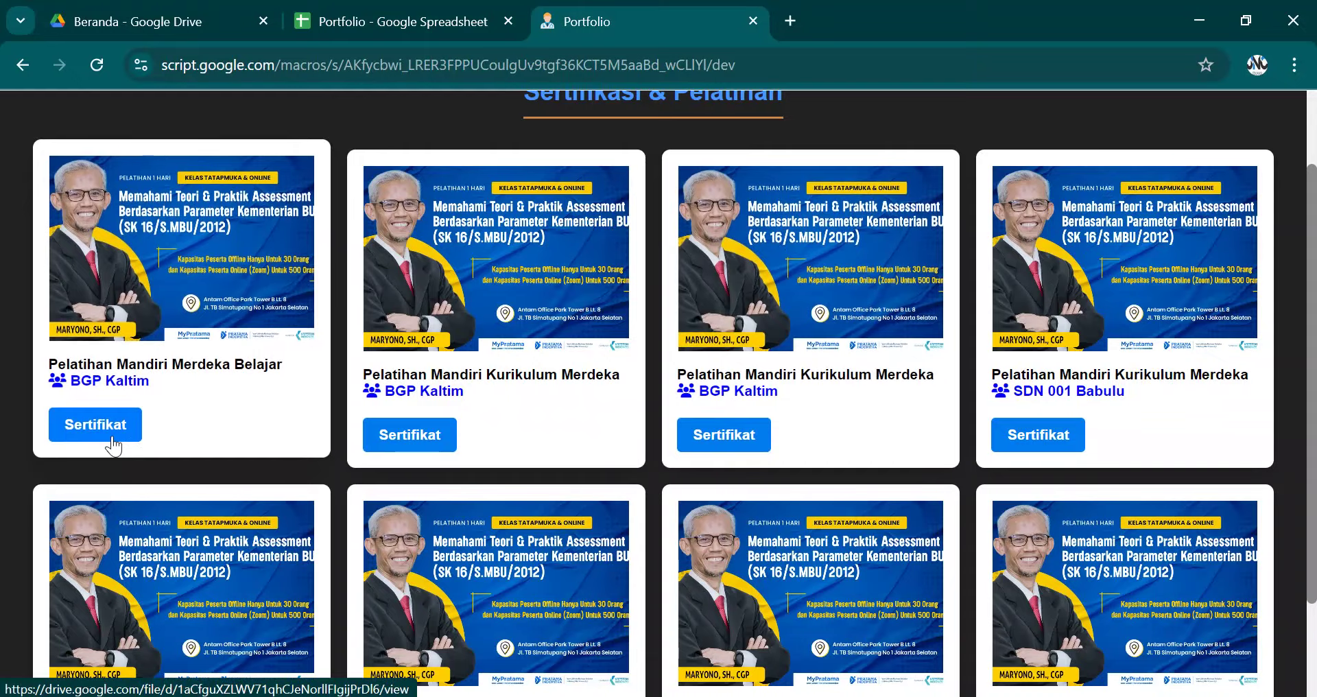
{"action": "left_click", "coordinate": [96, 426]}
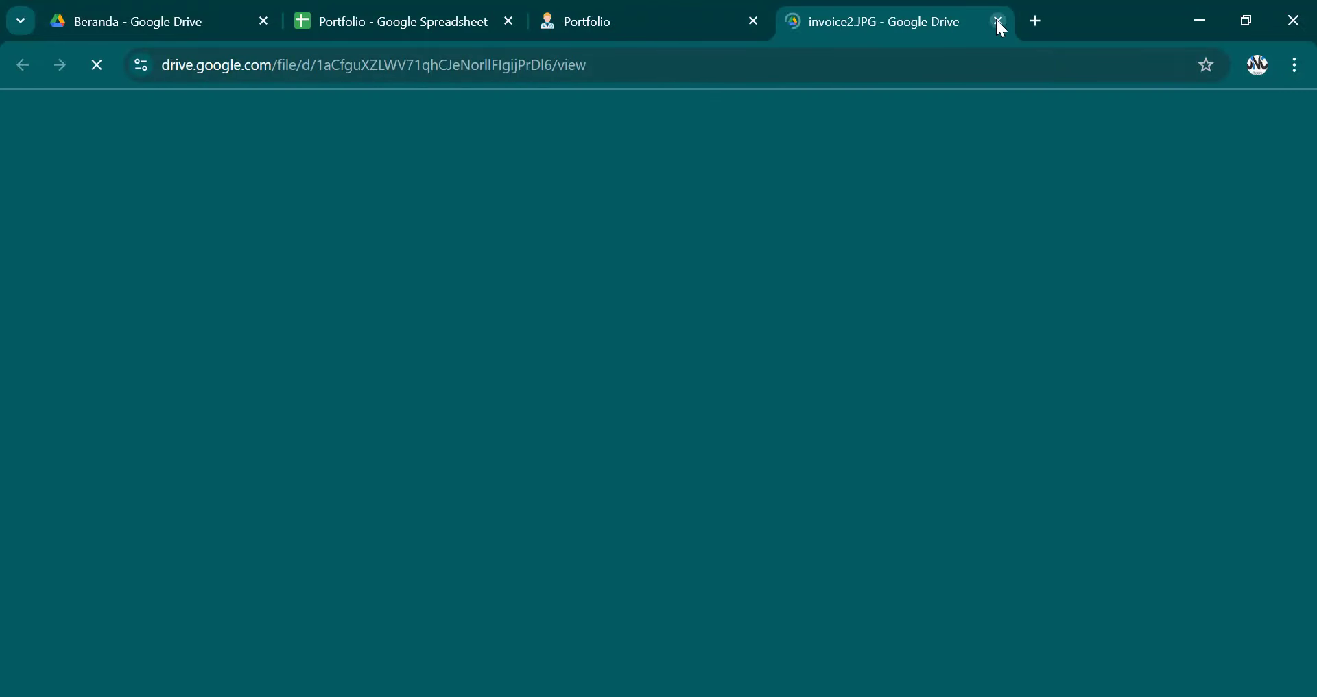
{"action": "left_click", "coordinate": [999, 21]}
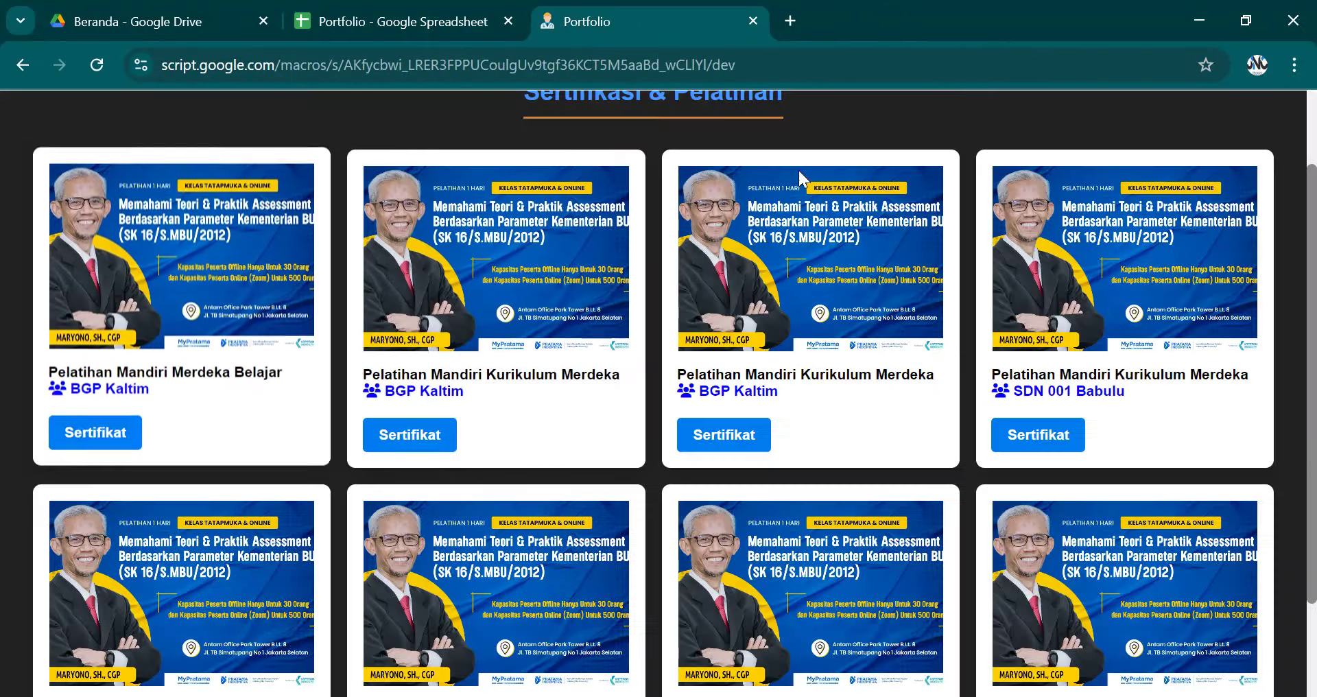
{"action": "left_click", "coordinate": [421, 429]}
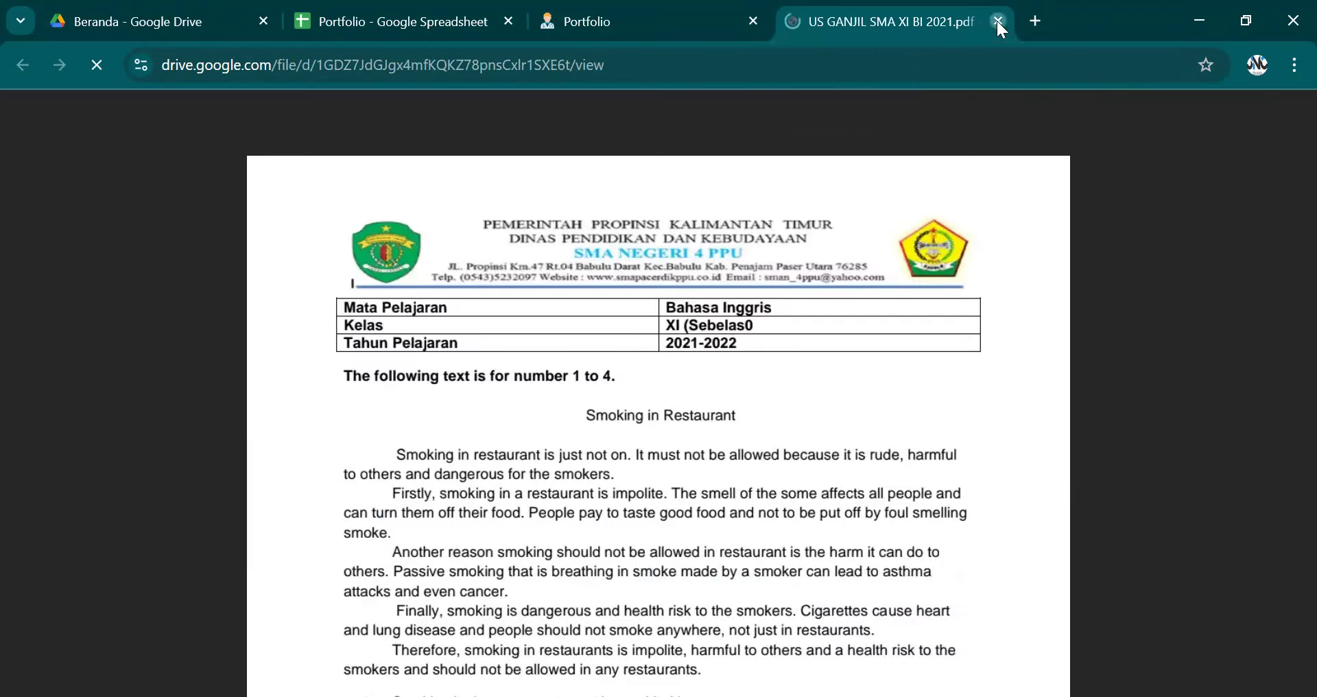
{"action": "left_click", "coordinate": [998, 21]}
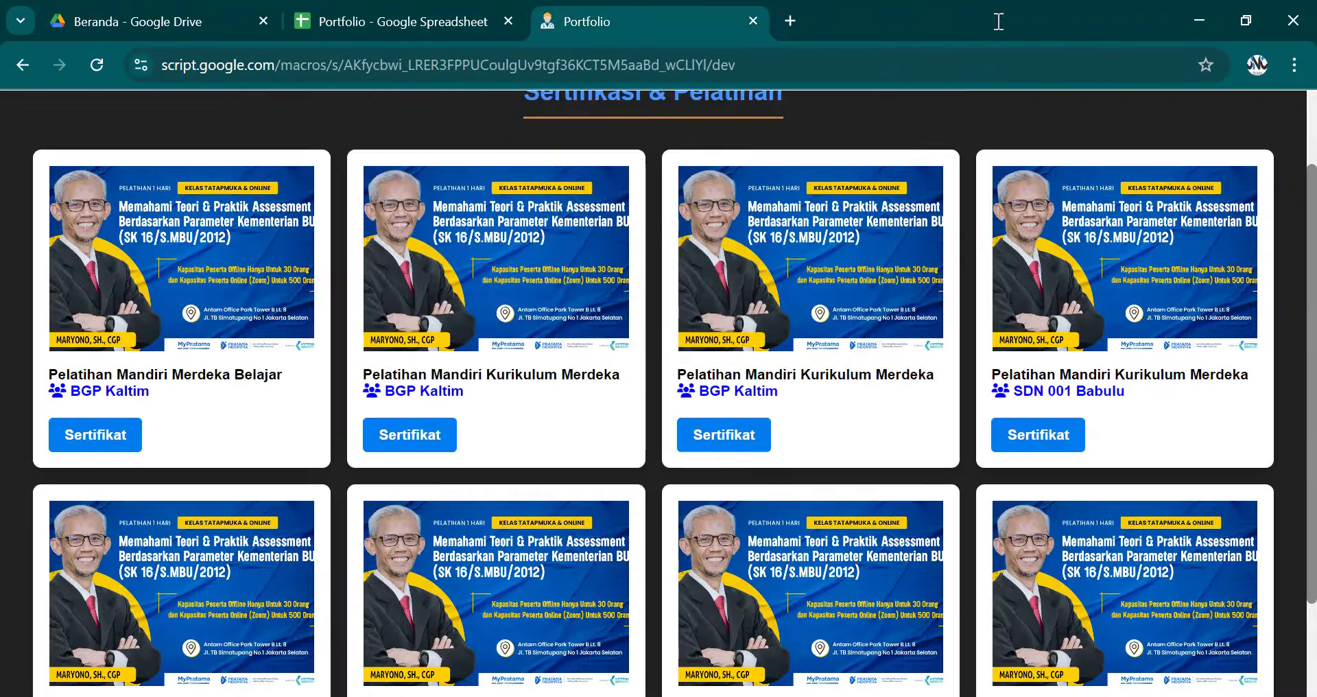
{"action": "scroll", "coordinate": [805, 419], "scroll_direction": "down", "scroll_amount": 2}
{"action": "scroll", "coordinate": [804, 409], "scroll_direction": "up", "scroll_amount": 3}
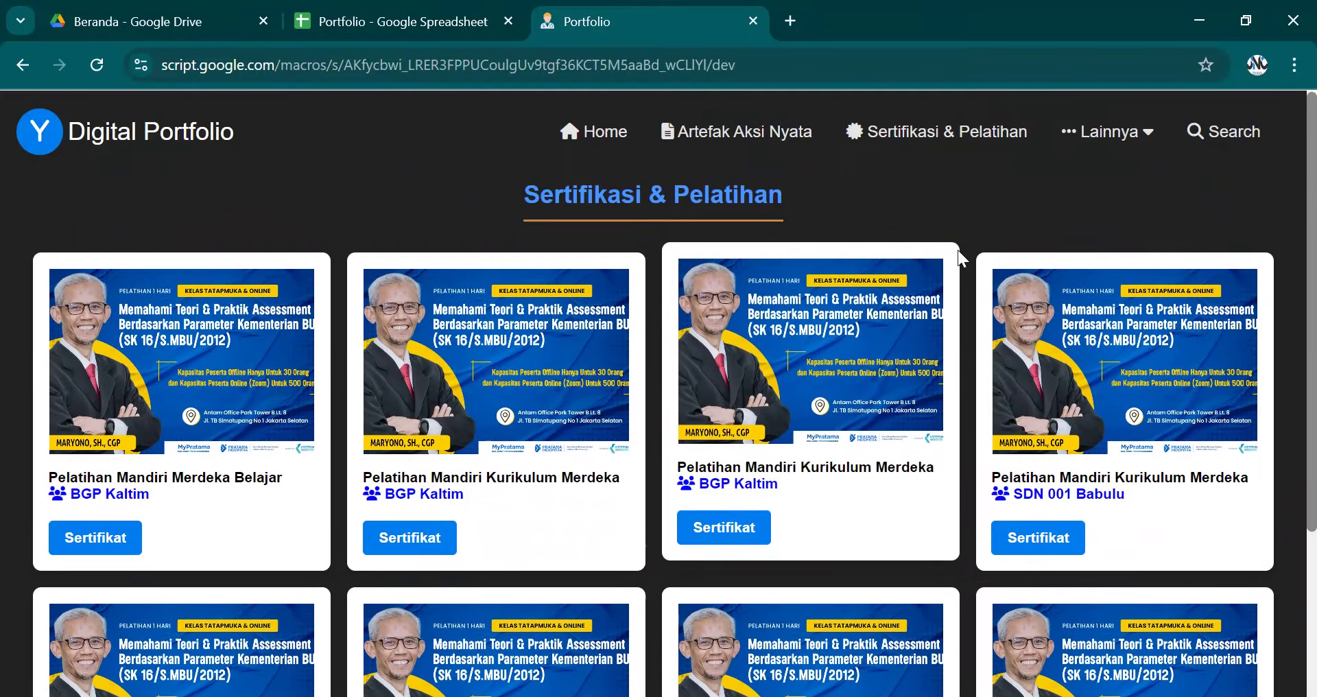
{"action": "left_click", "coordinate": [1091, 132]}
Step: Open the Publikasi page and compare it with the Publikasi sheet's names, cover links and categories
{"action": "left_click", "coordinate": [1109, 169]}
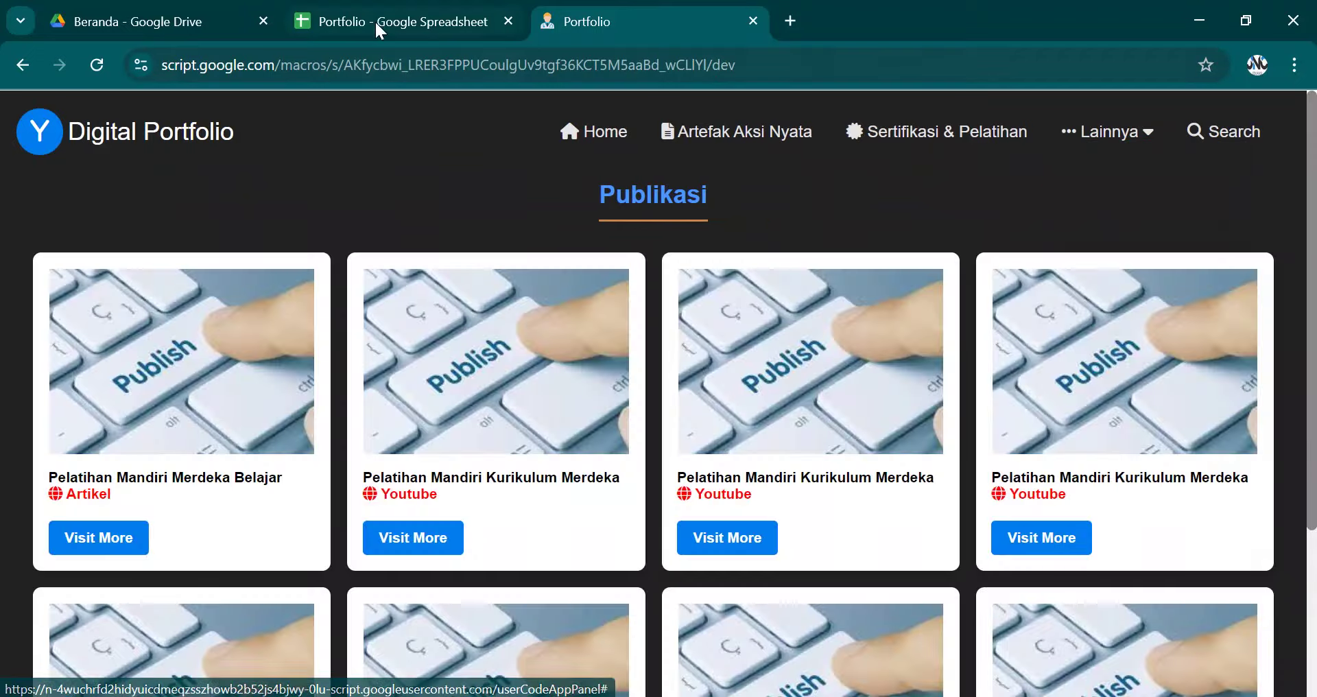
{"action": "left_click", "coordinate": [381, 24]}
{"action": "left_click", "coordinate": [479, 692]}
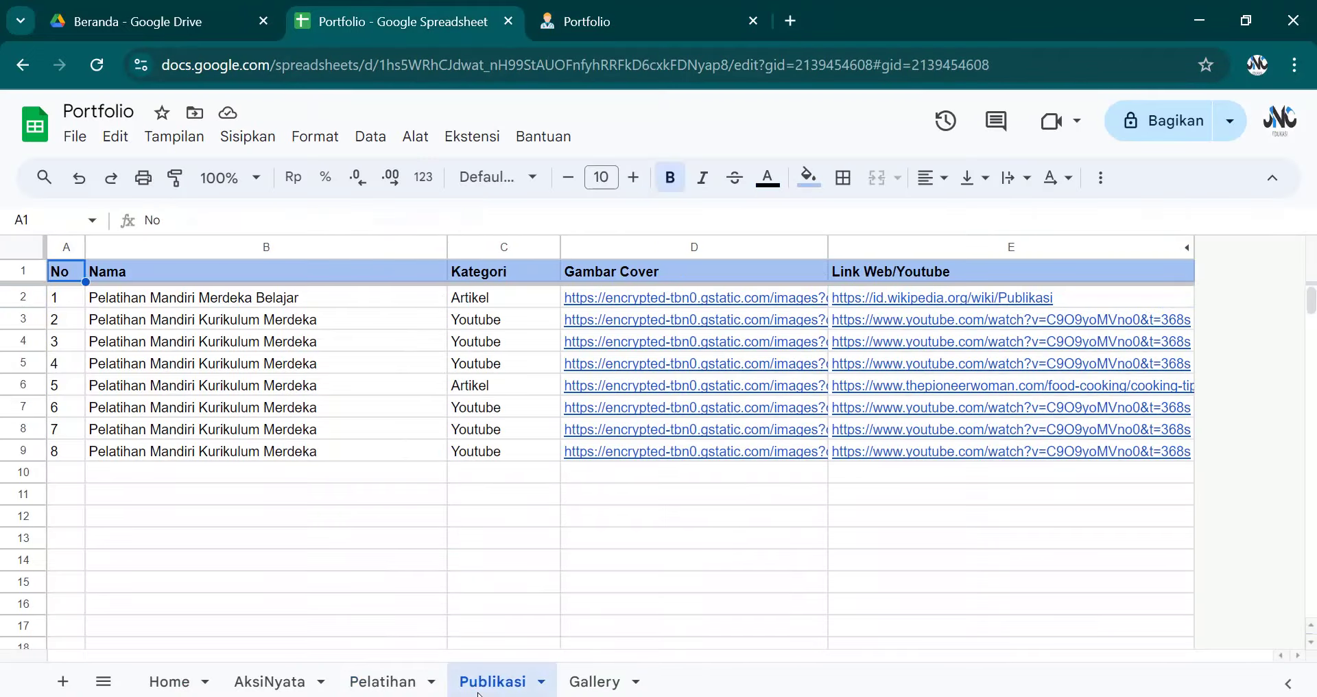
{"action": "left_click", "coordinate": [270, 324]}
{"action": "left_click", "coordinate": [595, 324]}
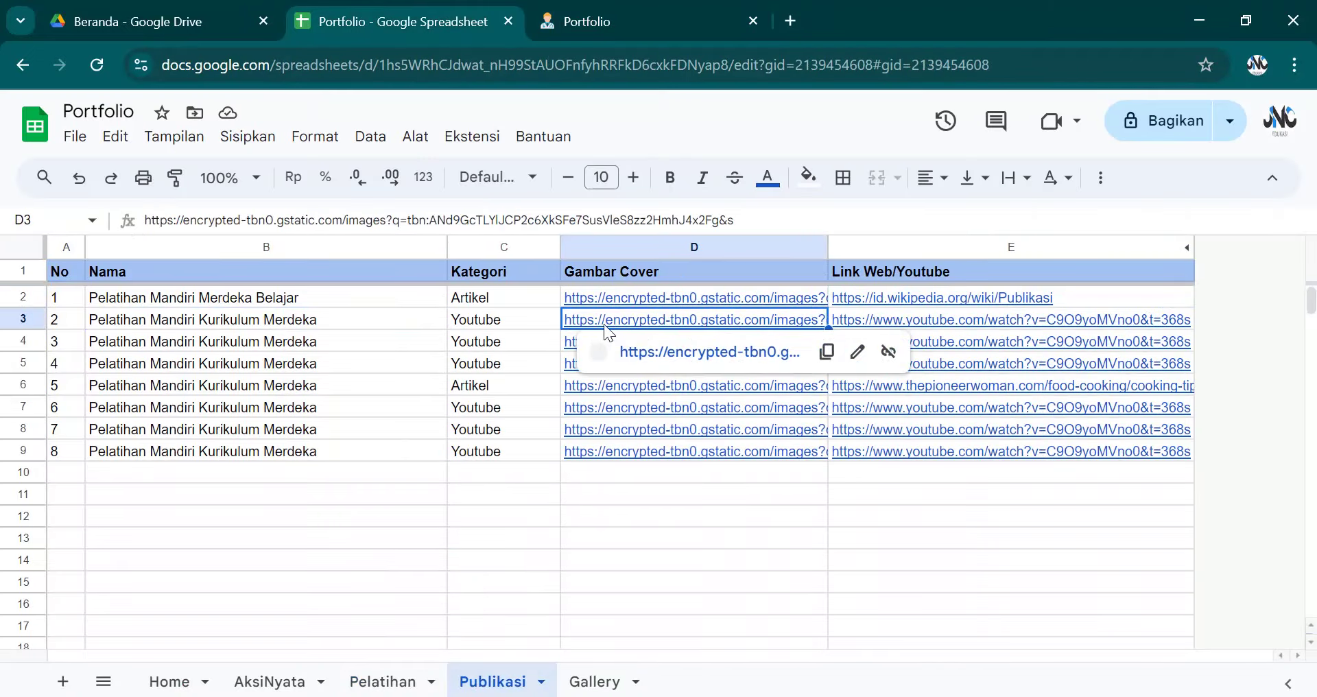
{"action": "left_click", "coordinate": [488, 328]}
{"action": "left_click", "coordinate": [485, 385]}
Step: Verify the first card opens its Wikipedia article and the second its YouTube video
{"action": "left_click", "coordinate": [610, 17]}
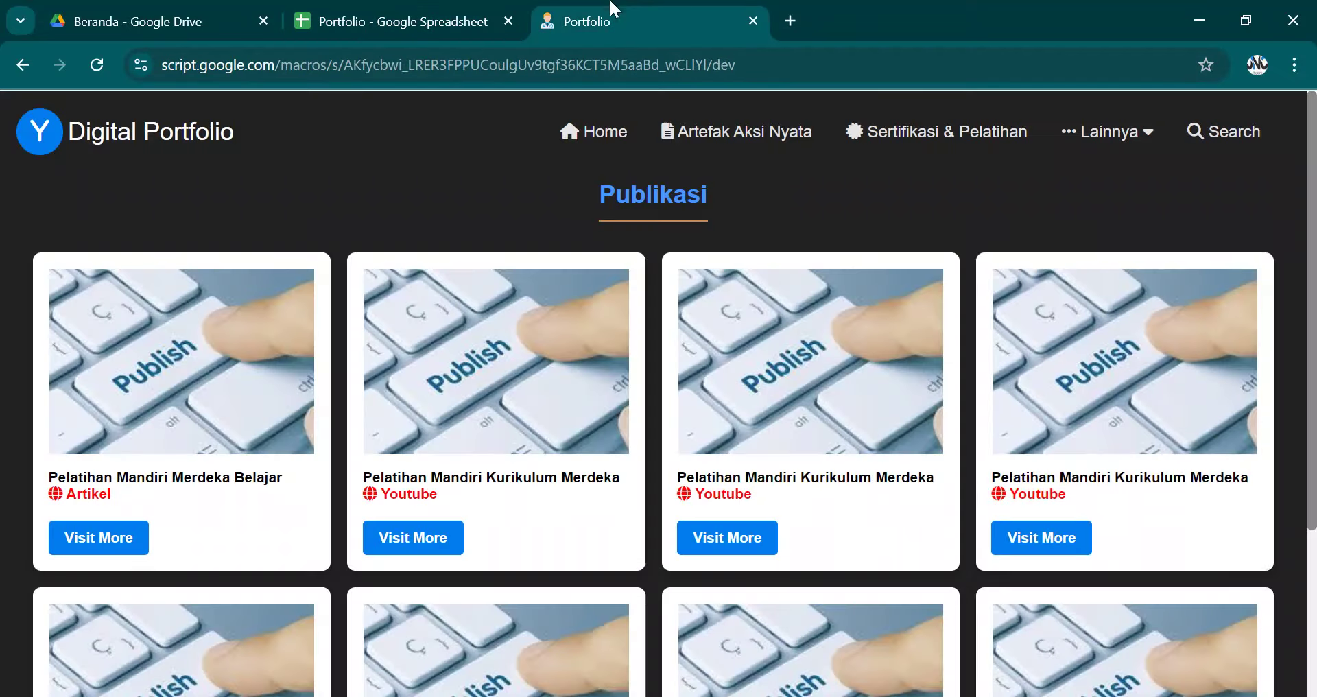
{"action": "left_click", "coordinate": [130, 535]}
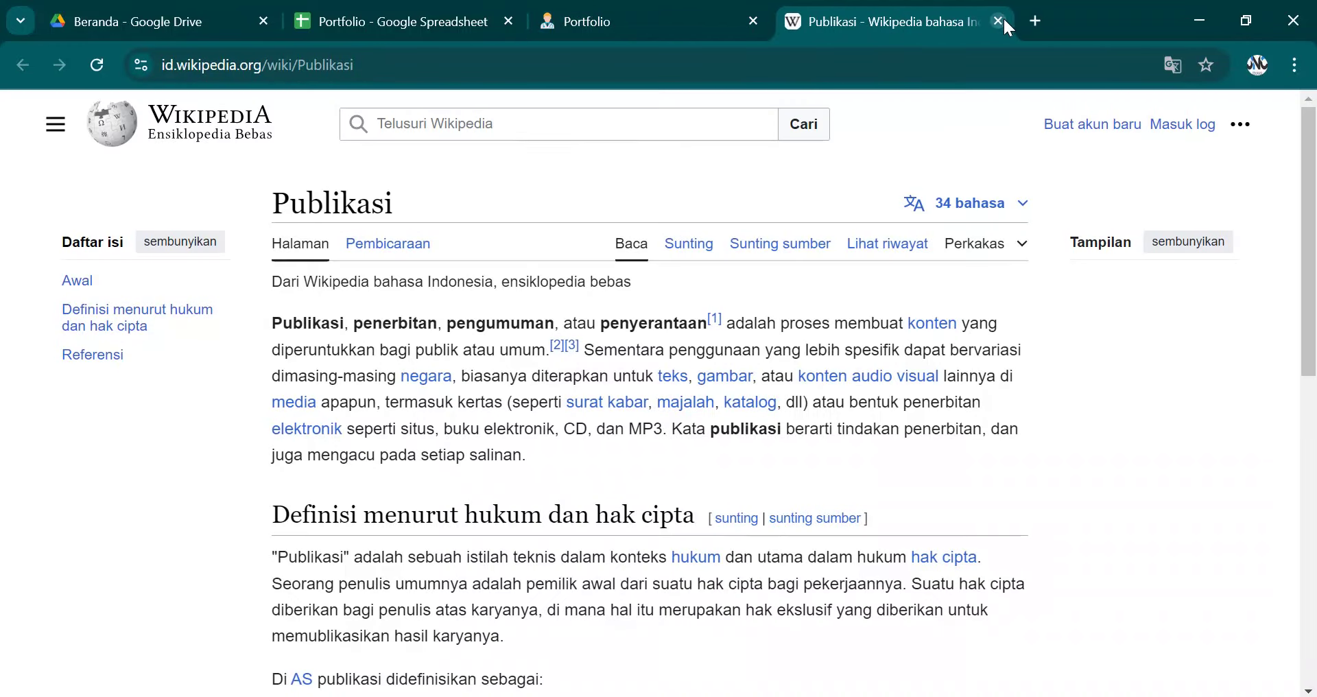
{"action": "left_click", "coordinate": [999, 21]}
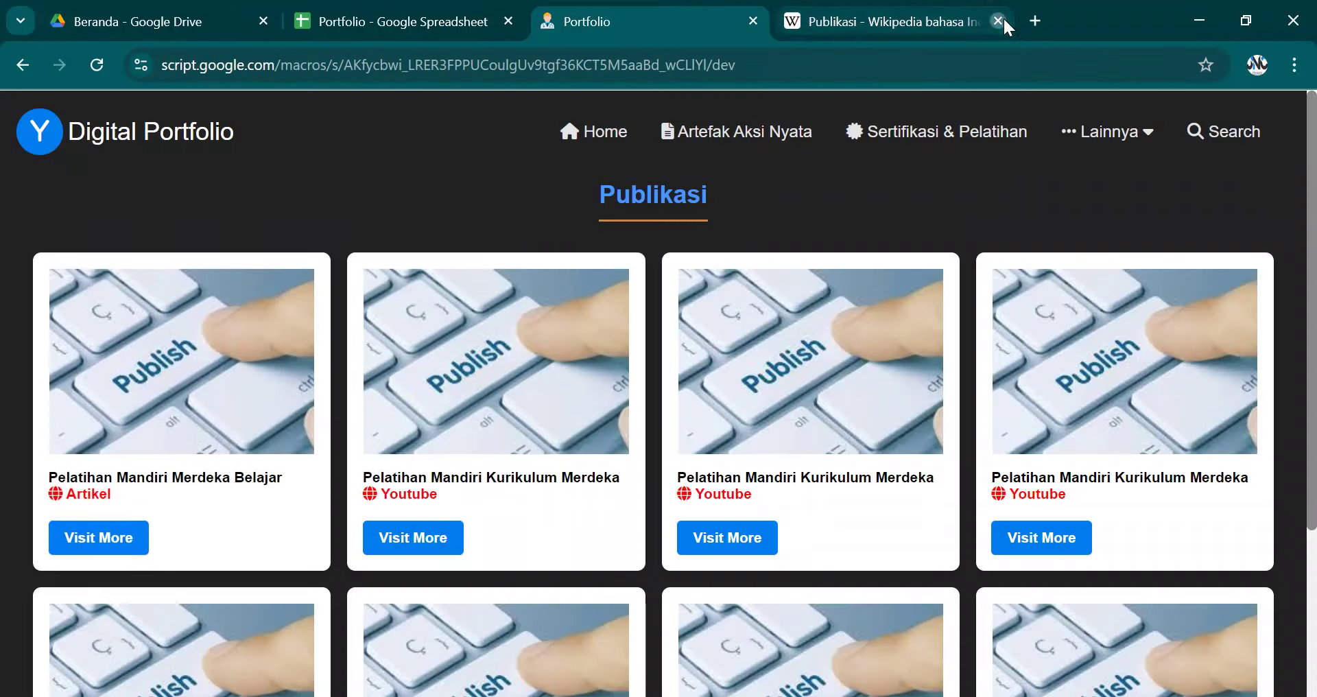
{"action": "left_click", "coordinate": [430, 523]}
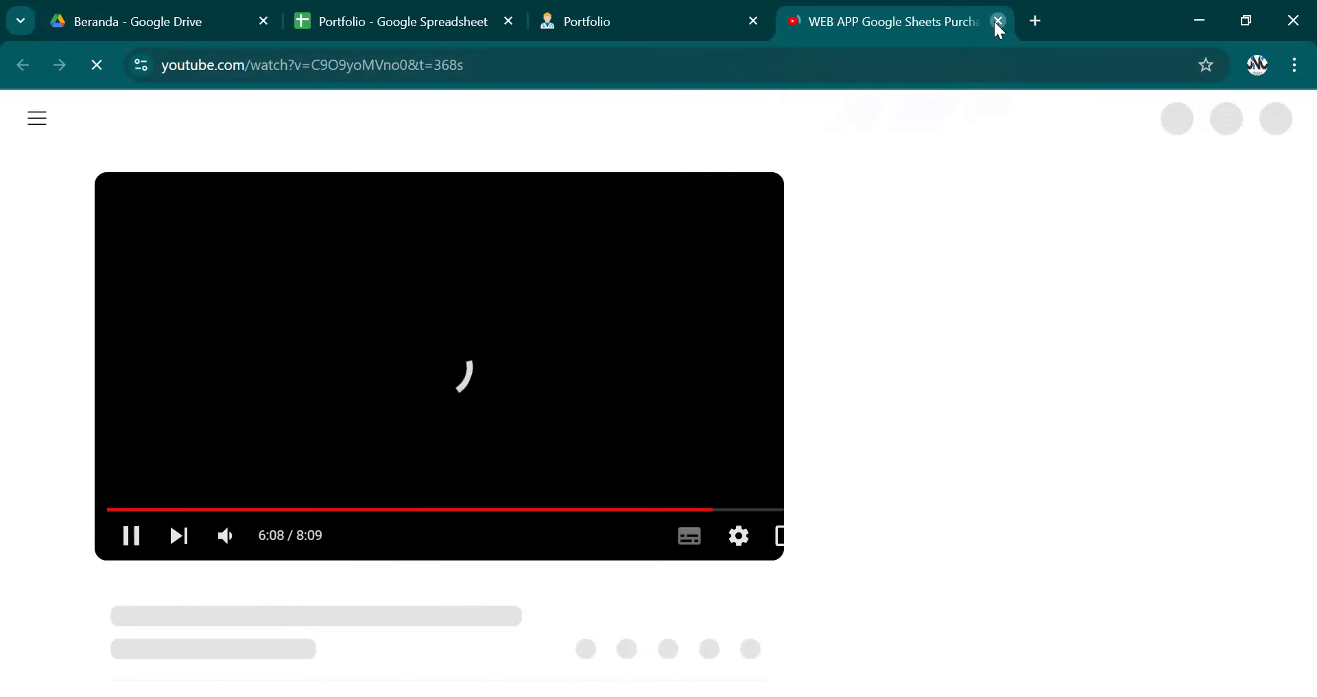
{"action": "left_click", "coordinate": [994, 22]}
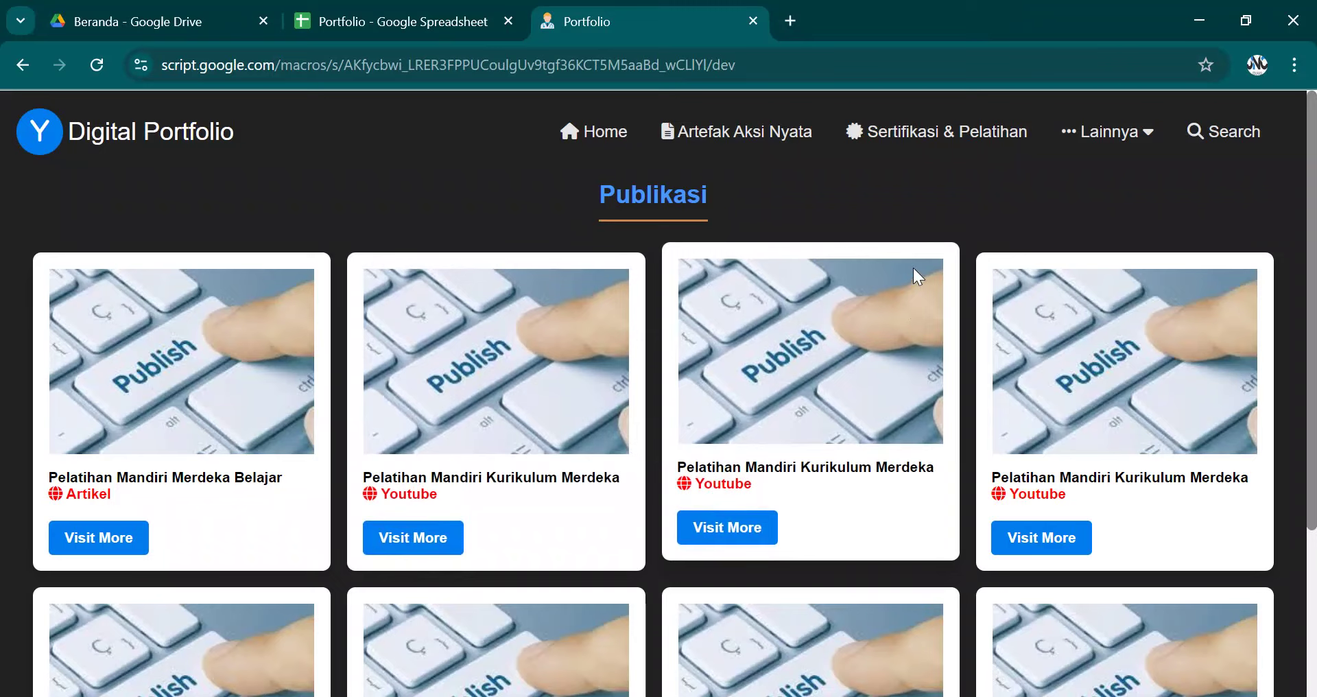
Step: Show the Gallery page, then check the Gallery sheet's topics in C3 and C8 and links in D2 and E2
{"action": "mouse_move", "coordinate": [1122, 135]}
{"action": "left_click", "coordinate": [1118, 207]}
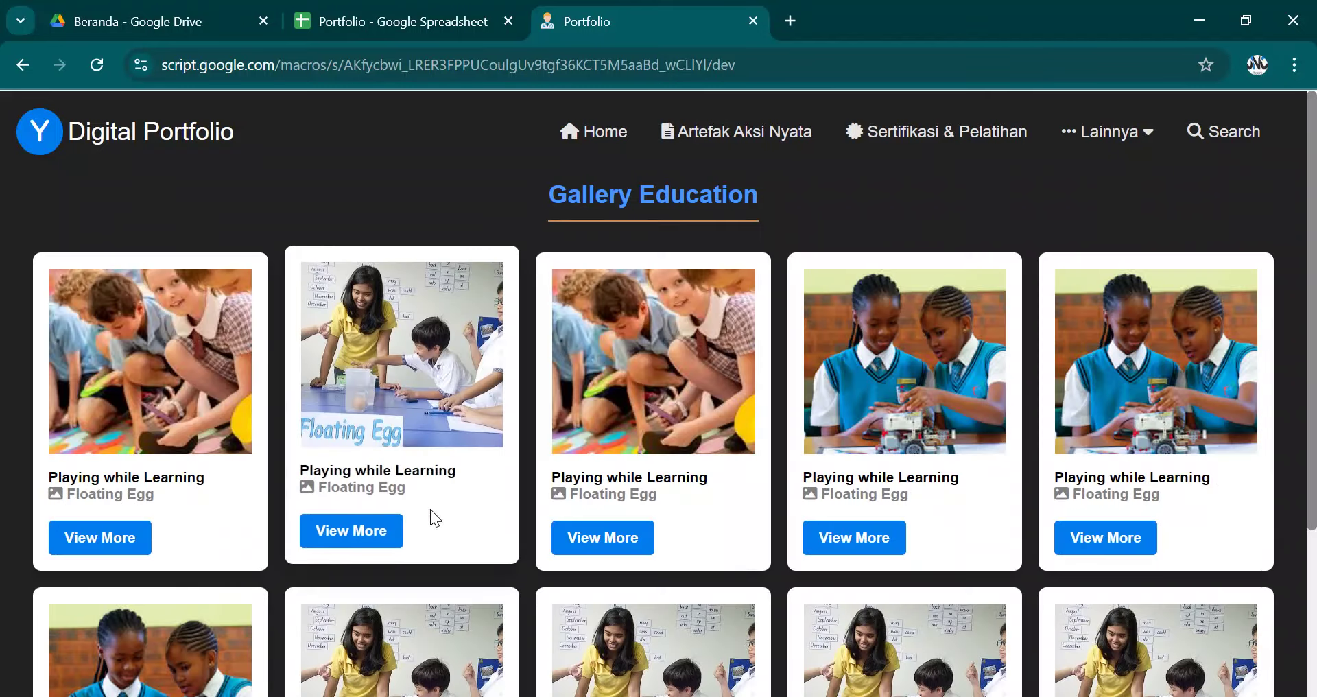
{"action": "left_click", "coordinate": [343, 28]}
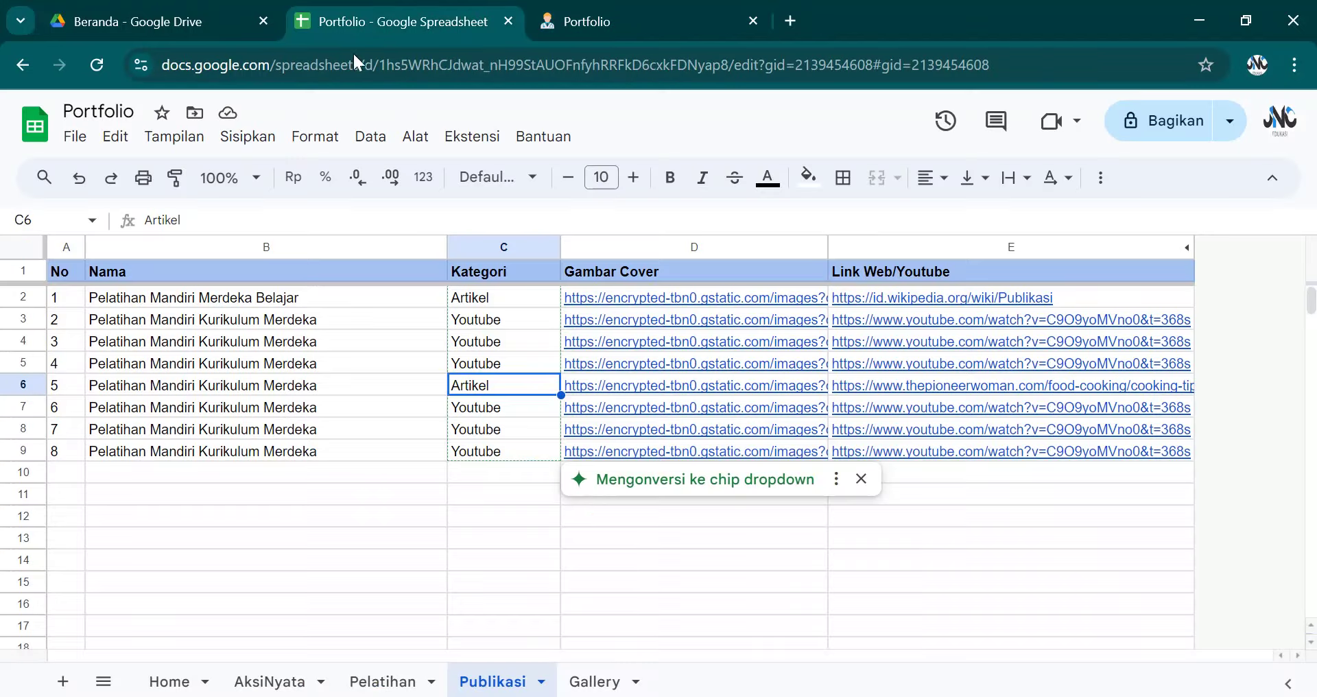
{"action": "left_click", "coordinate": [595, 679]}
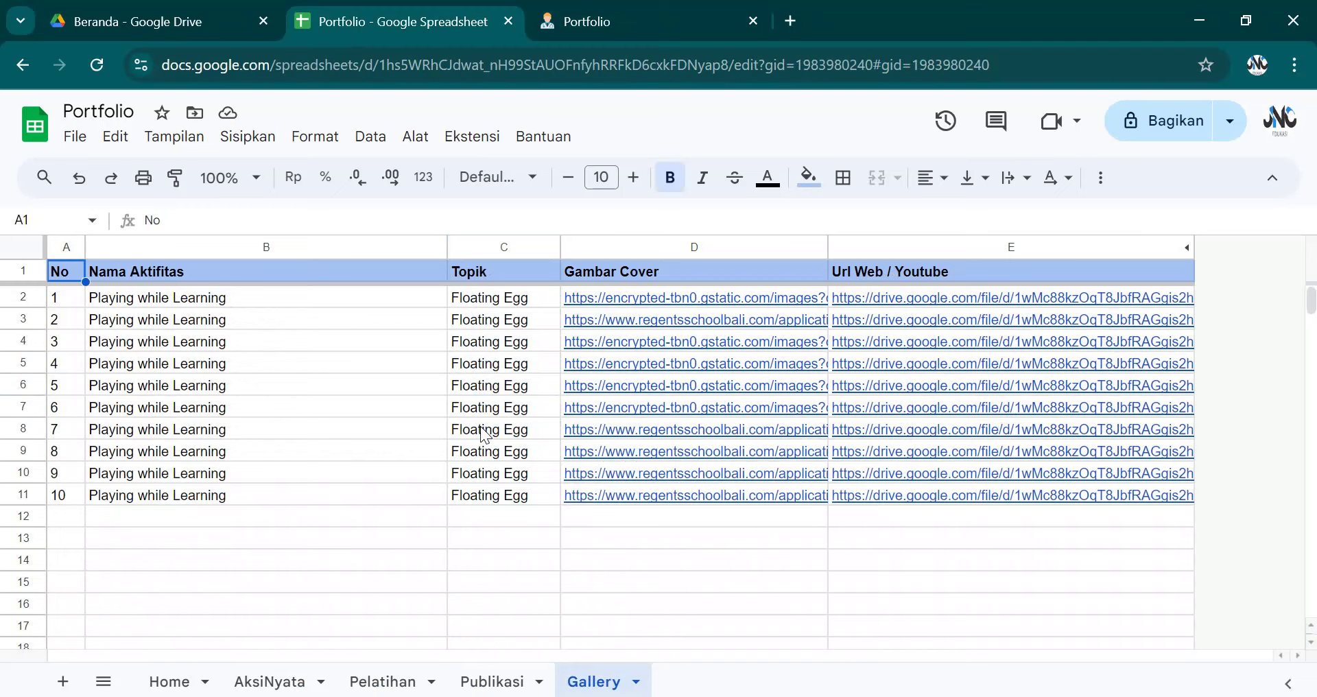
{"action": "left_click", "coordinate": [485, 434]}
{"action": "left_click", "coordinate": [472, 320]}
{"action": "left_click", "coordinate": [614, 302]}
{"action": "left_click", "coordinate": [921, 306]}
Step: Open the first gallery card's linked Drive file from the web app, then close it
{"action": "left_click", "coordinate": [659, 23]}
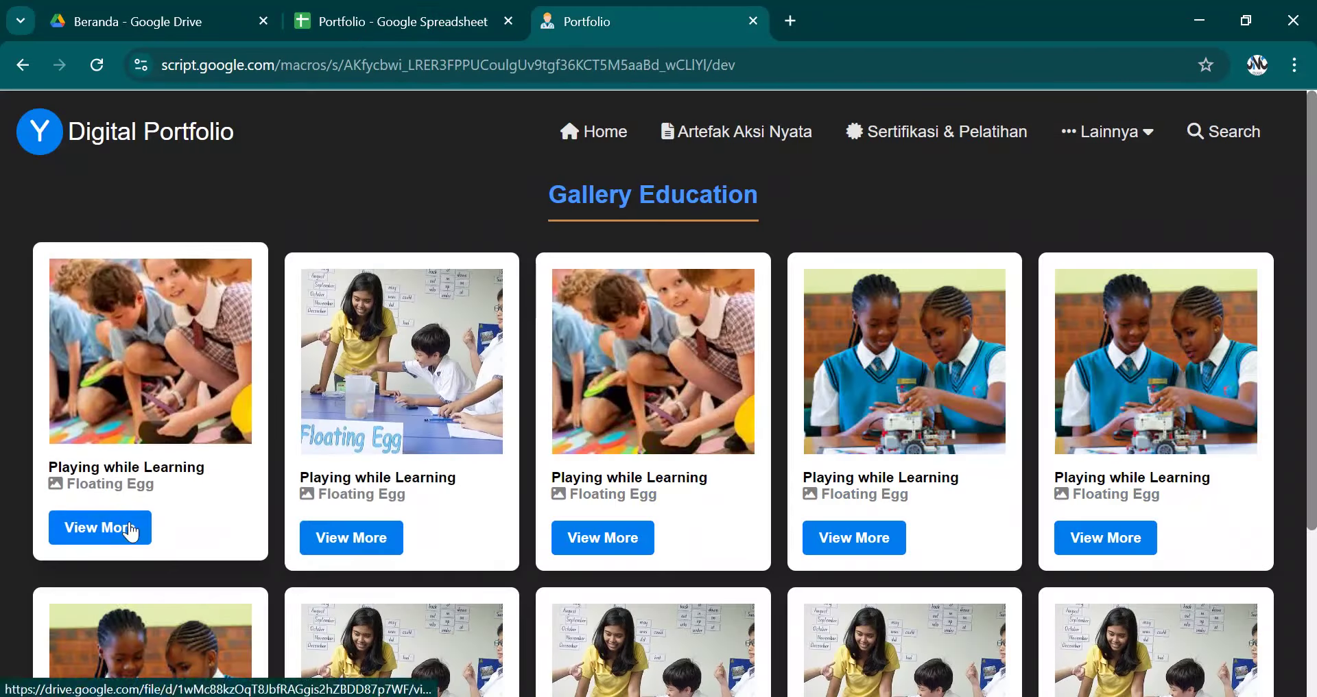
{"action": "left_click", "coordinate": [129, 529]}
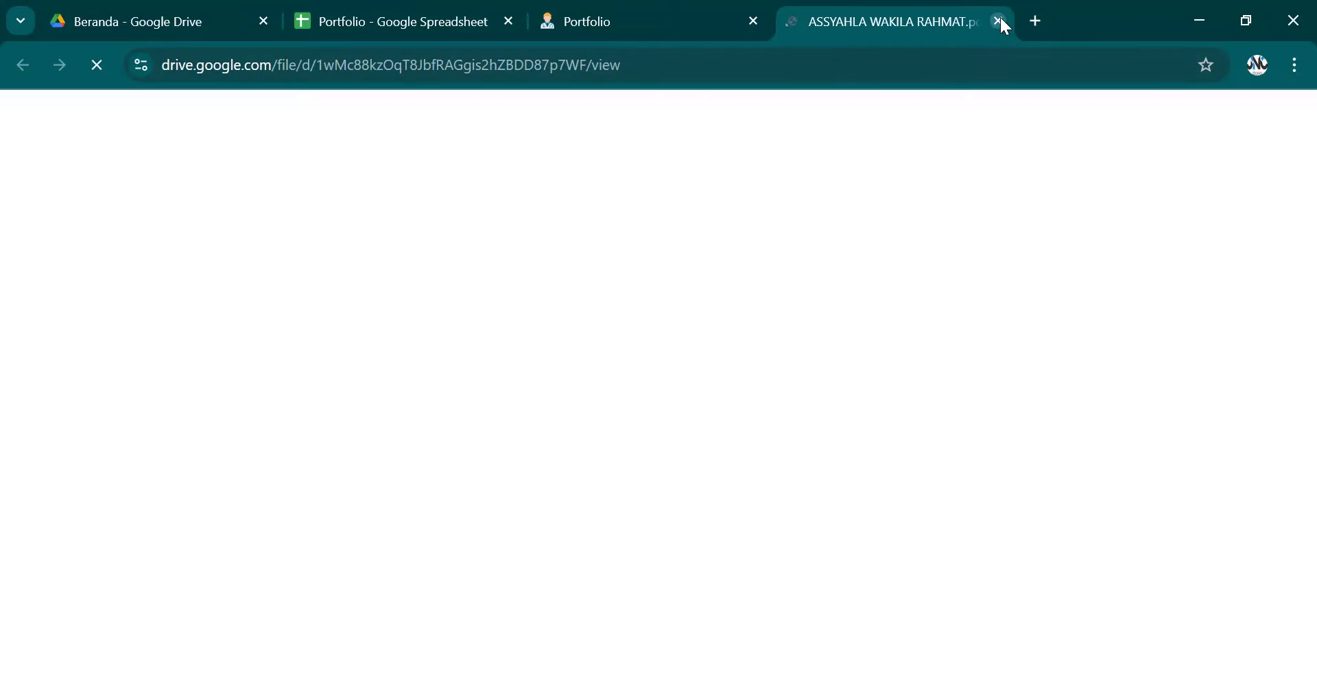
{"action": "key", "text": "ctrl+w"}
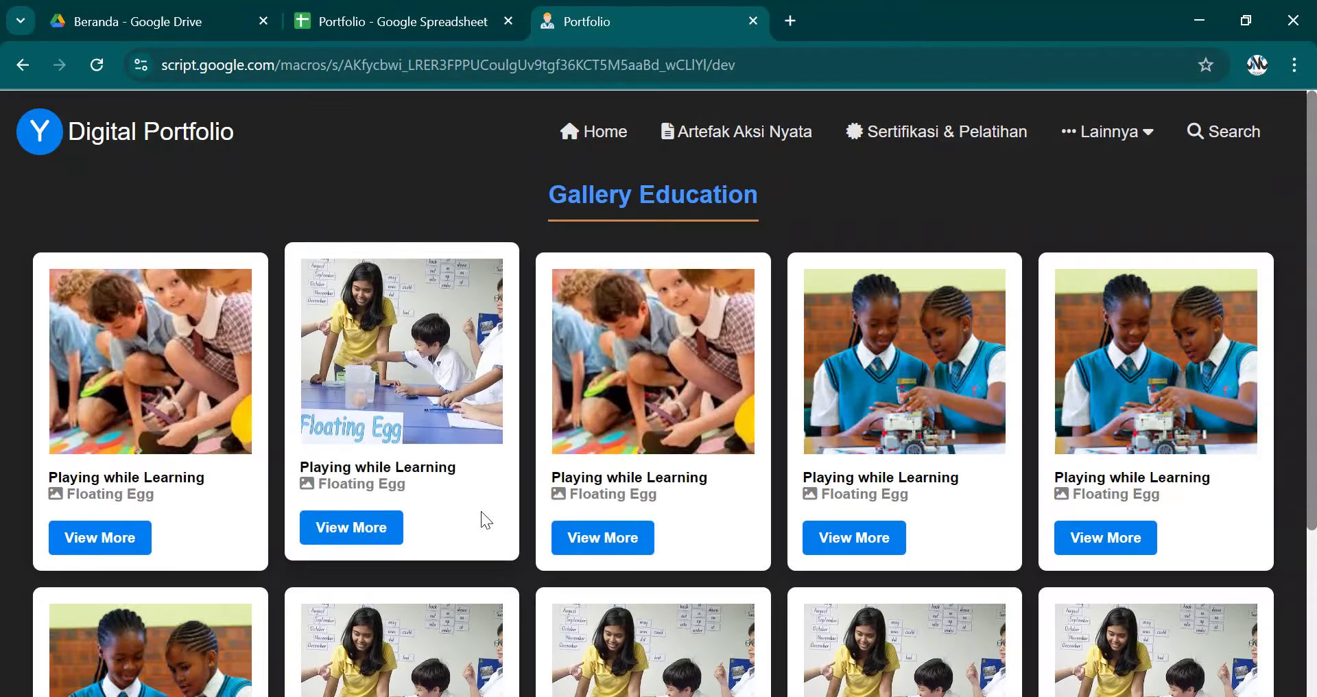
{"action": "scroll", "coordinate": [789, 473], "scroll_direction": "down", "scroll_amount": 3}
{"action": "scroll", "coordinate": [960, 454], "scroll_direction": "up", "scroll_amount": 3}
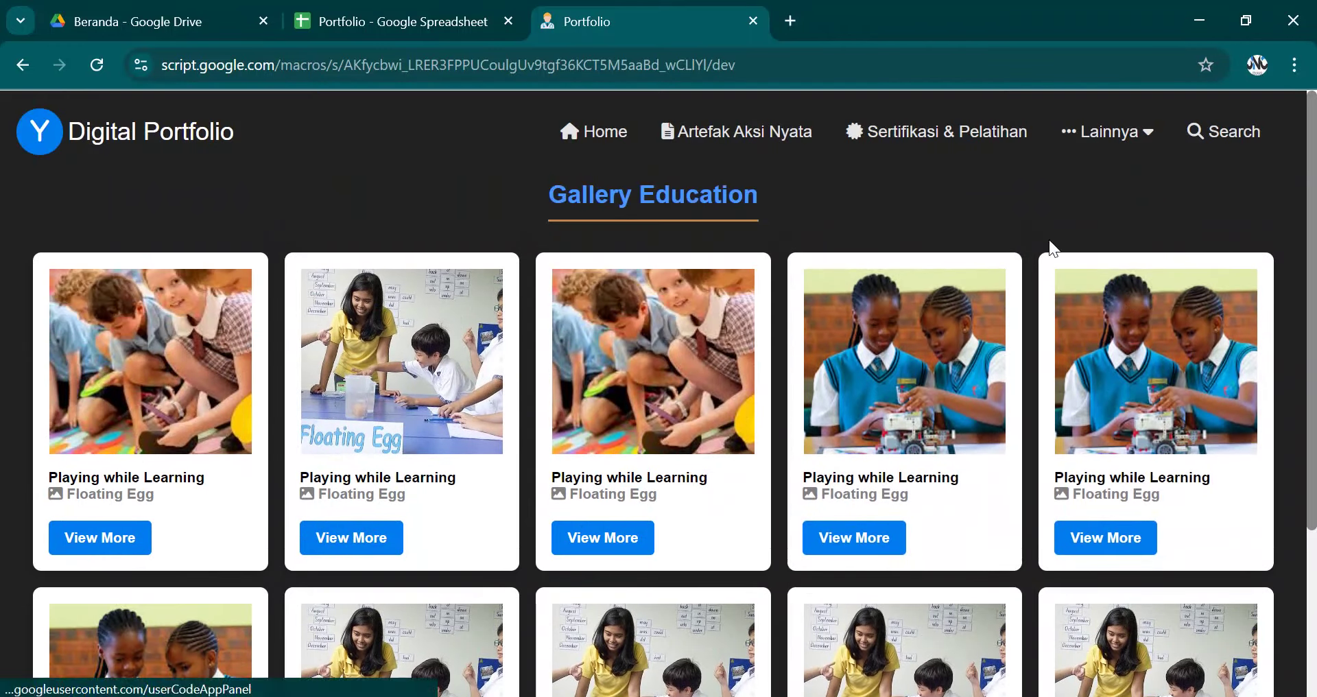
Step: On the Artefak Aksi Nyata page, search modules for 'pk', then clear the search
{"action": "left_click", "coordinate": [722, 137]}
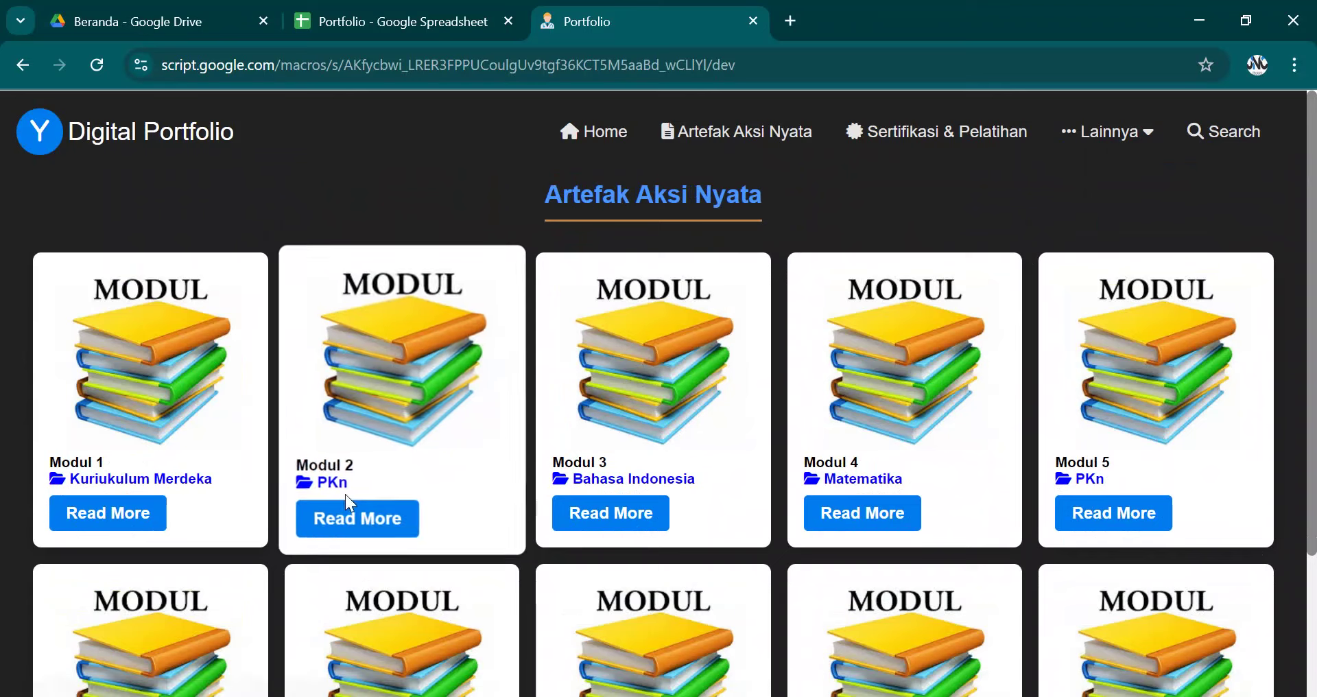
{"action": "left_click", "coordinate": [1197, 137]}
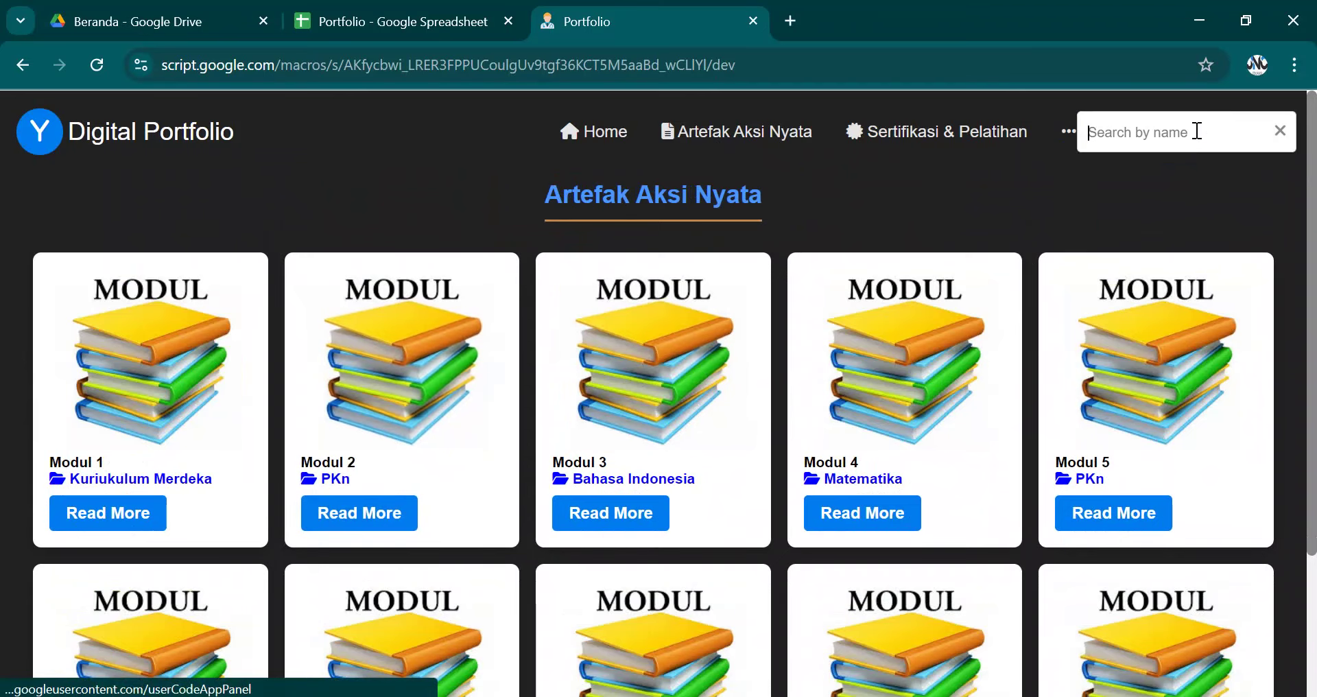
{"action": "type", "text": "pk"}
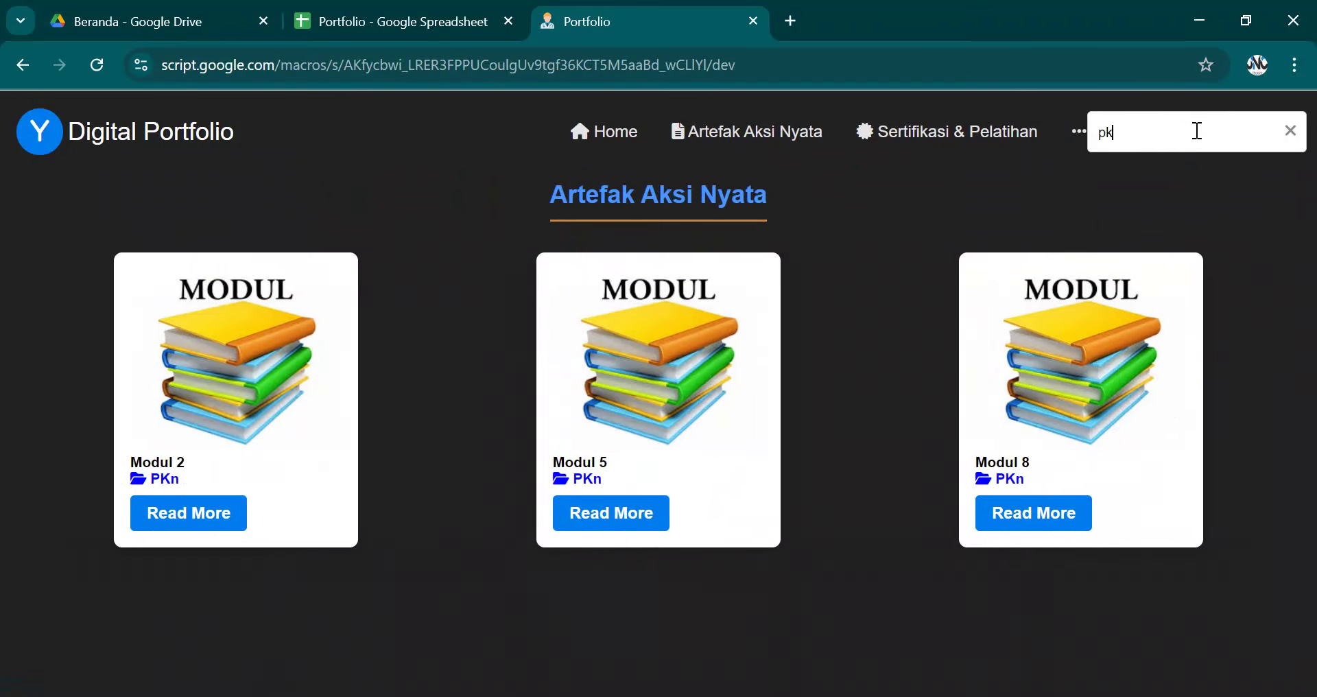
{"action": "key", "text": "BackSpace"}
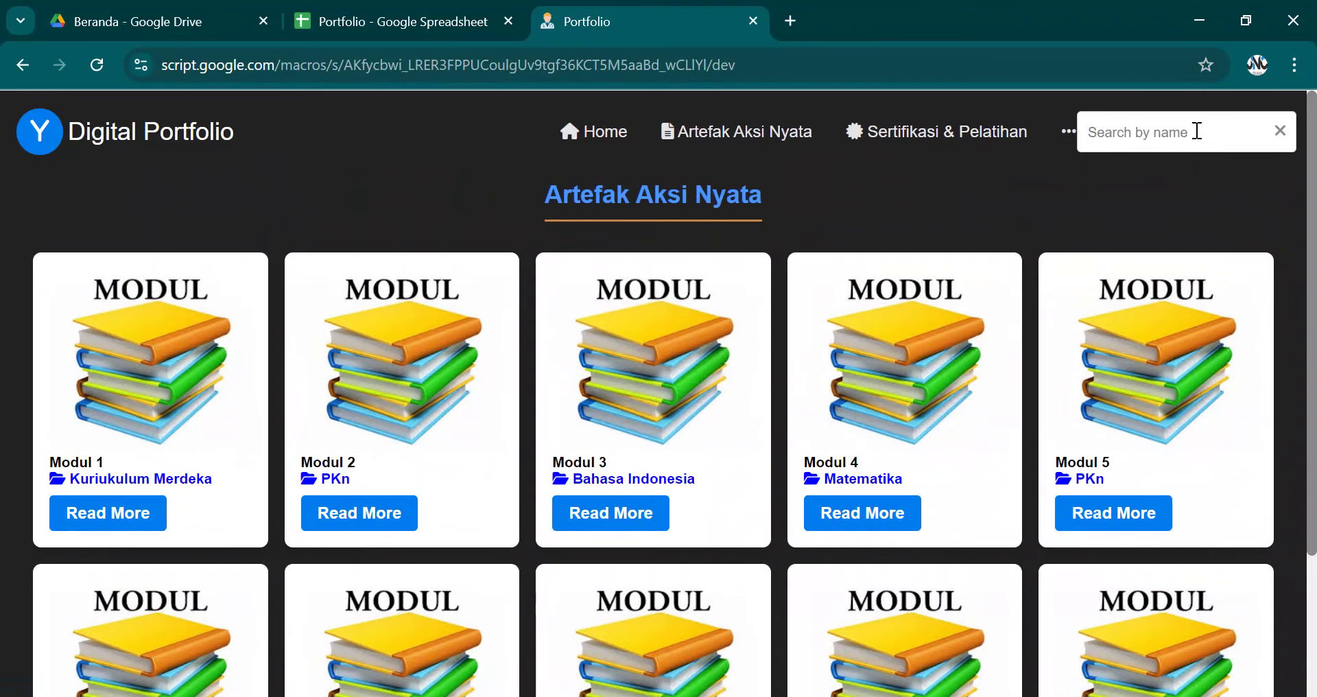
Step: On the Sertifikasi & Pelatihan page, filter certificates by 'sd', then clear the filter
{"action": "left_click", "coordinate": [959, 137]}
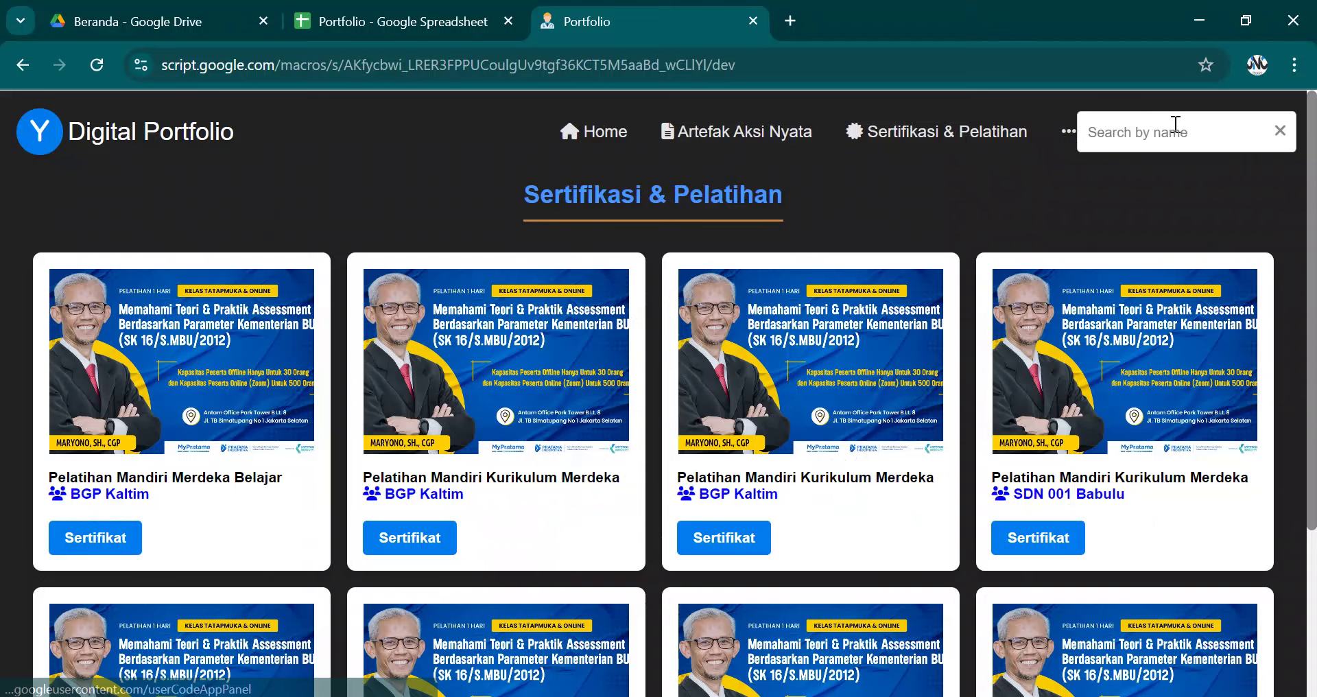
{"action": "scroll", "coordinate": [972, 288], "scroll_direction": "down", "scroll_amount": 1}
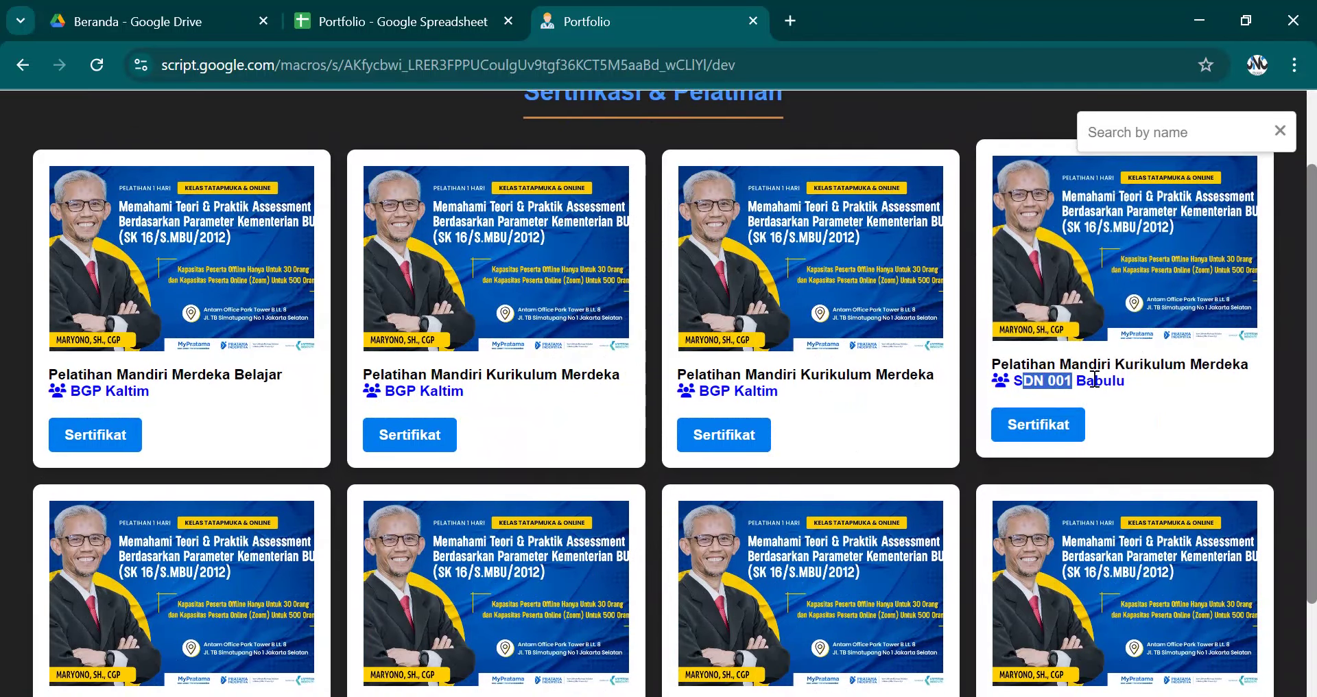
{"action": "left_click", "coordinate": [1140, 131]}
{"action": "type", "text": "sd"}
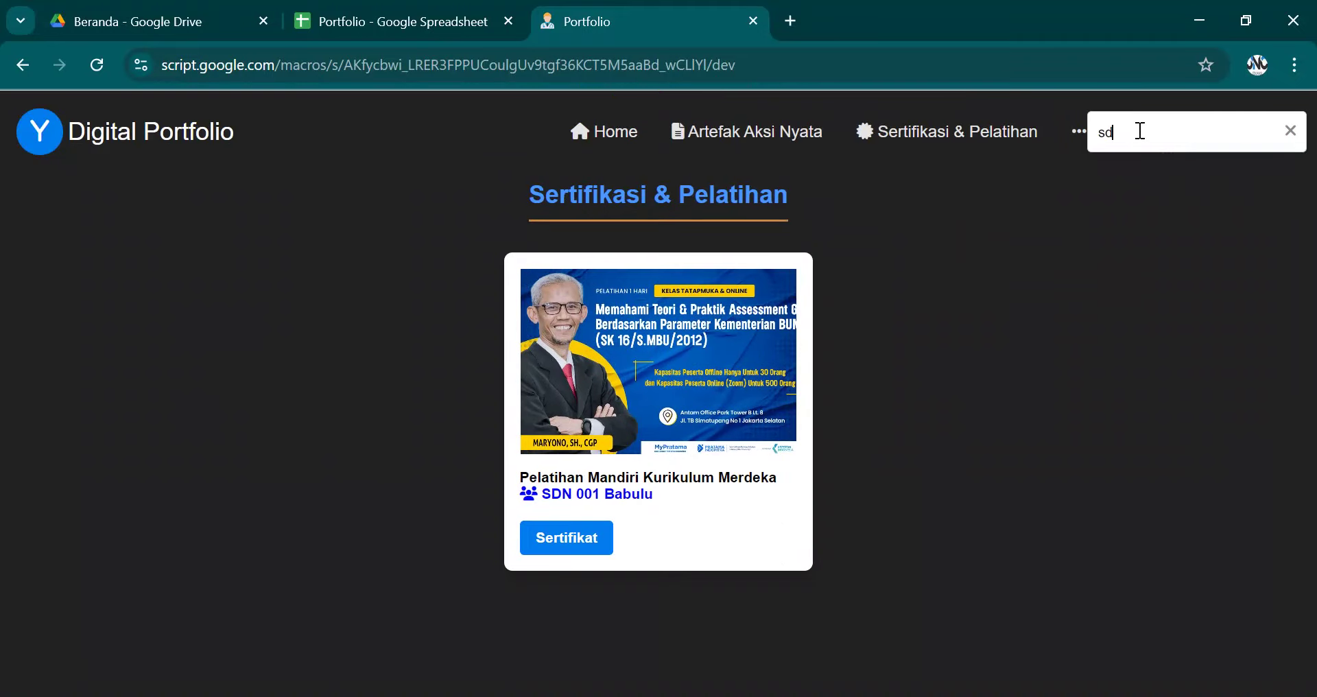
{"action": "key", "text": "BackSpace"}
{"action": "key", "text": "BackSpace"}
{"action": "key", "text": "BackSpace"}
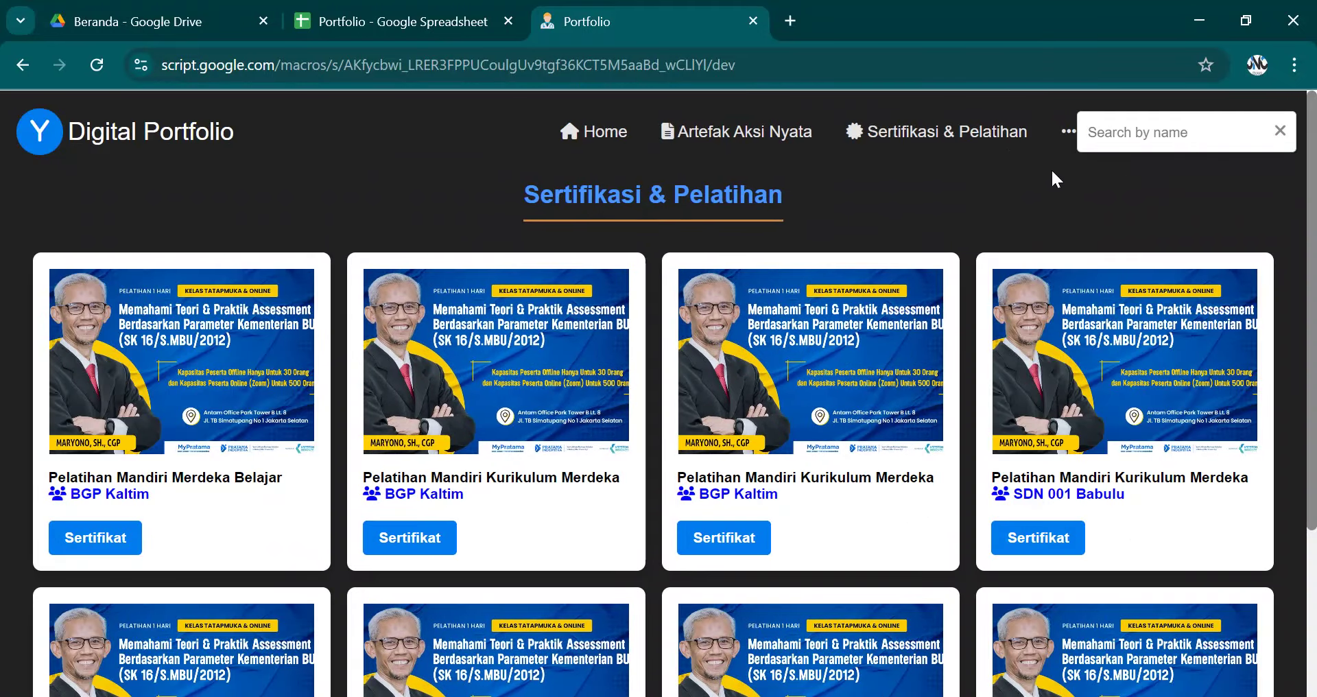
Step: On the Publikasi page, search cards for 'art', then clear and close the search
{"action": "left_click", "coordinate": [1280, 132]}
{"action": "left_click", "coordinate": [1108, 162]}
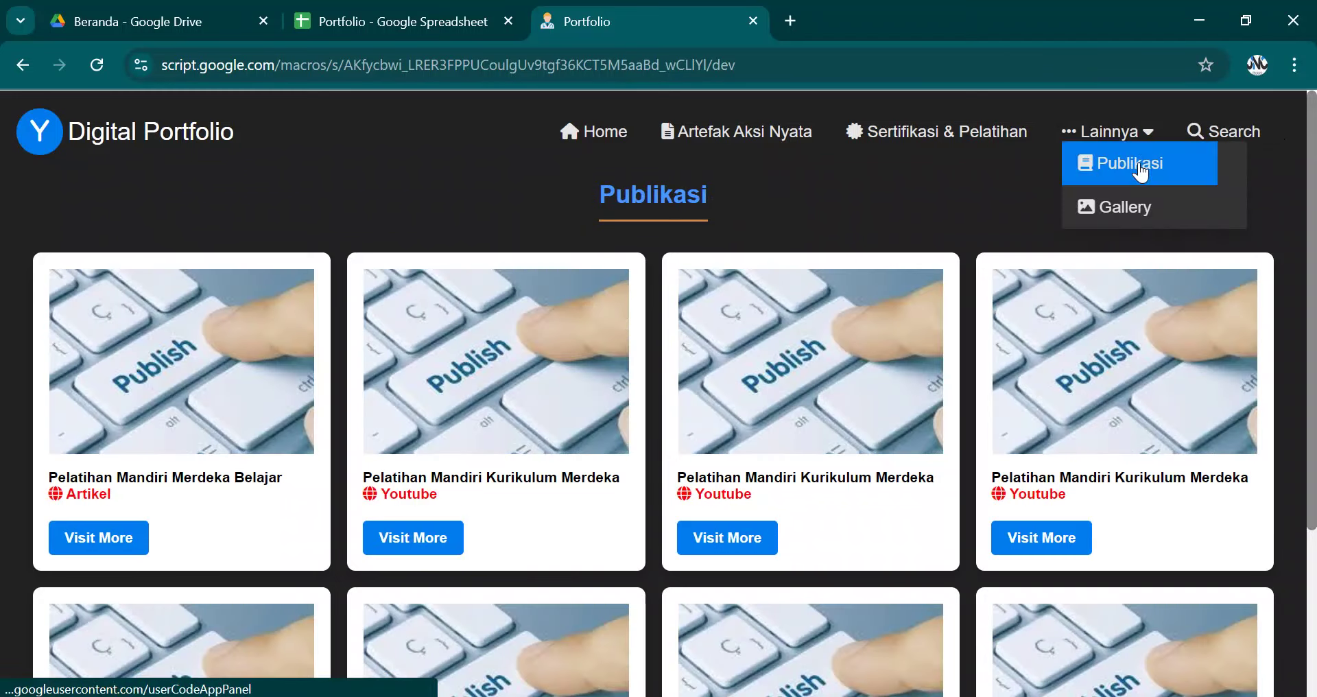
{"action": "left_click", "coordinate": [1228, 132]}
{"action": "type", "text": "ar"}
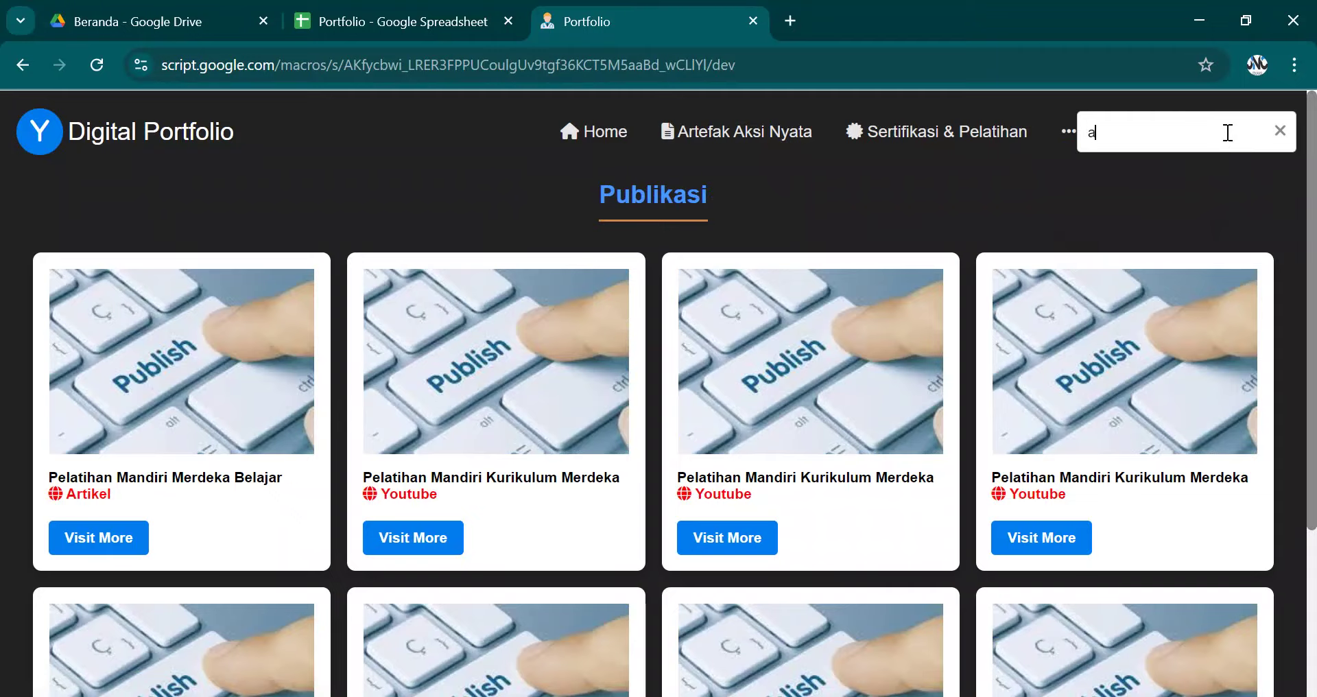
{"action": "type", "text": "t"}
{"action": "key", "text": "BackSpace"}
{"action": "key", "text": "BackSpace"}
{"action": "key", "text": "BackSpace"}
{"action": "left_click", "coordinate": [1280, 130]}
Step: Browse the Gallery Education section, then go back to the Home profile page
{"action": "left_click", "coordinate": [1166, 132]}
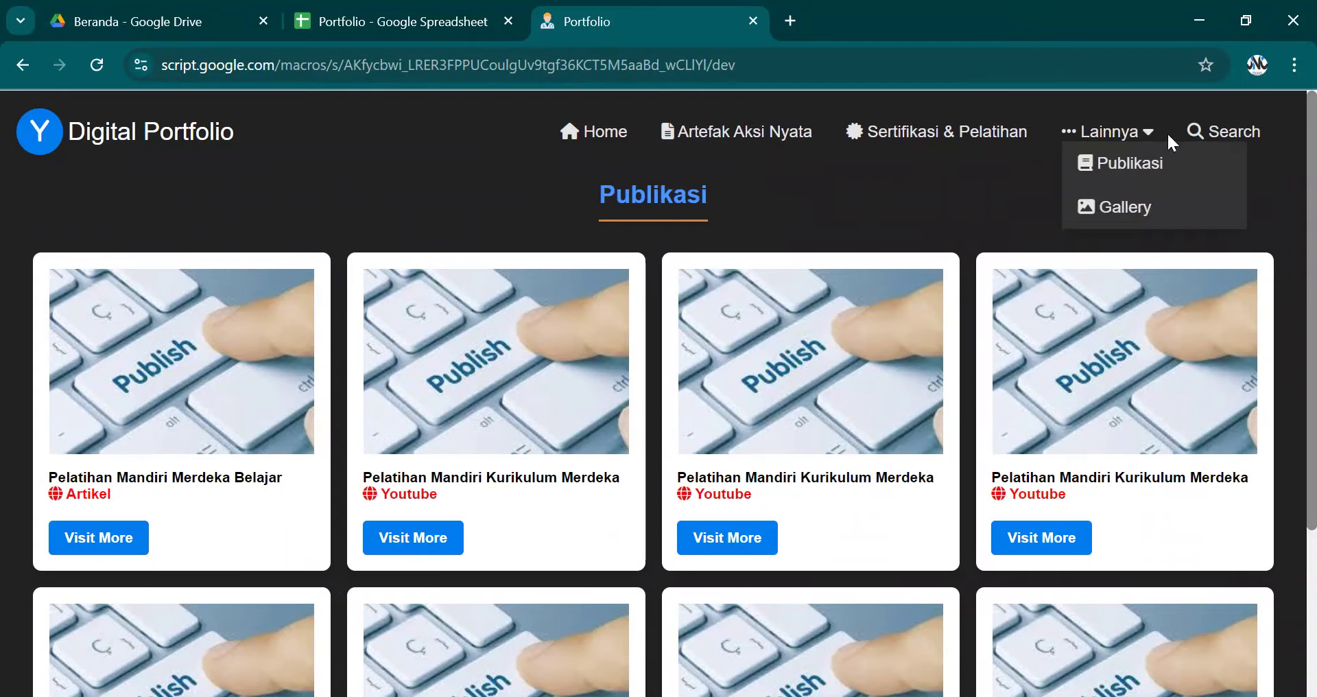
{"action": "left_click", "coordinate": [1118, 209]}
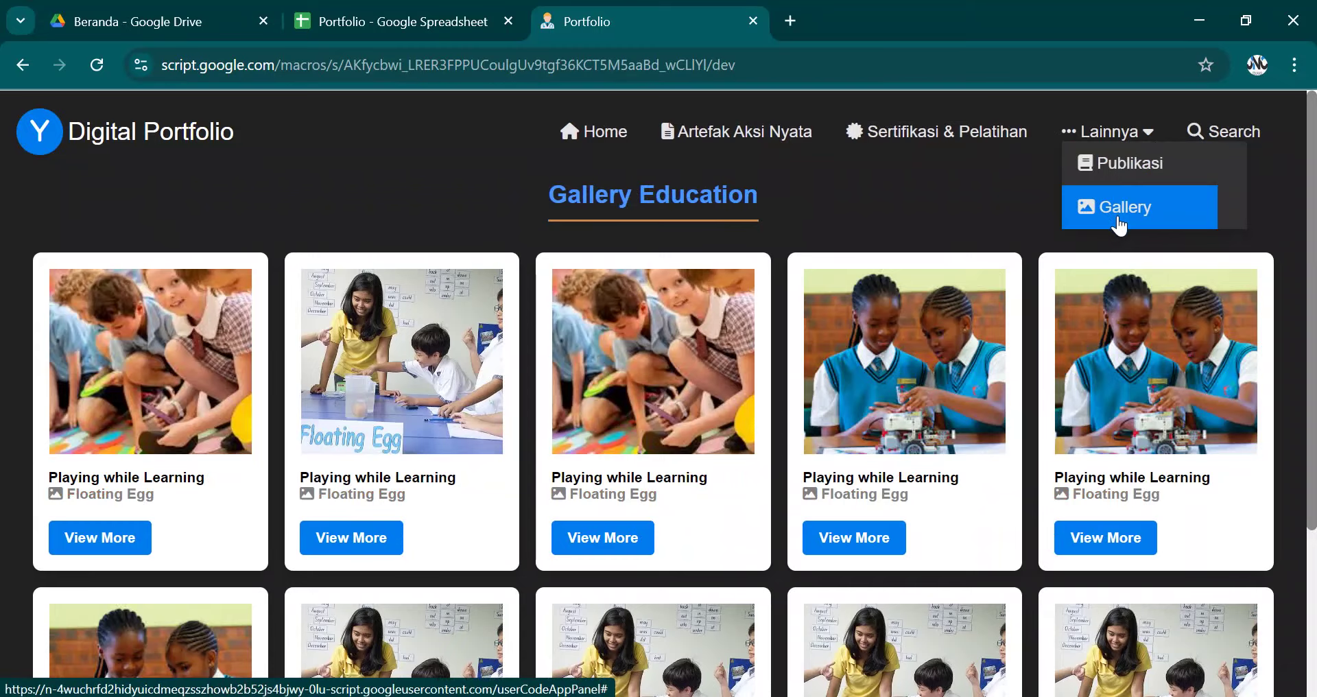
{"action": "scroll", "coordinate": [964, 409], "scroll_direction": "down", "scroll_amount": 3}
{"action": "scroll", "coordinate": [961, 405], "scroll_direction": "up", "scroll_amount": 3}
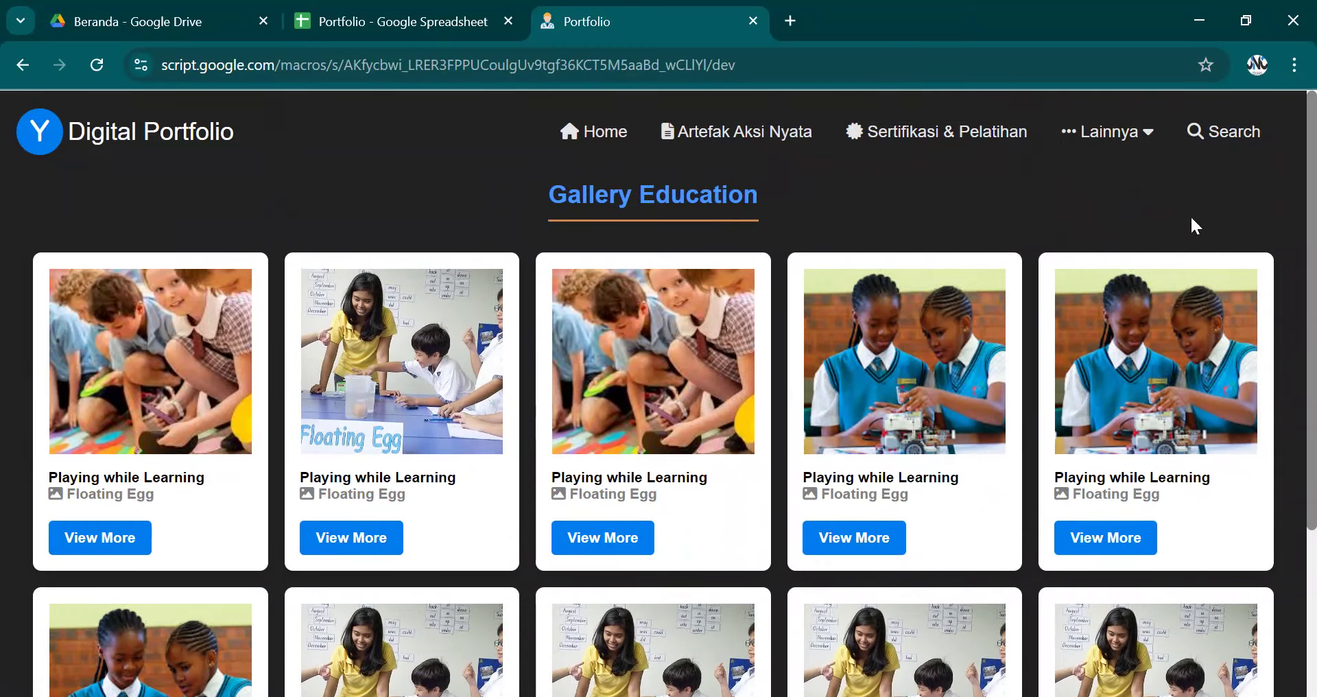
{"action": "left_click", "coordinate": [592, 130]}
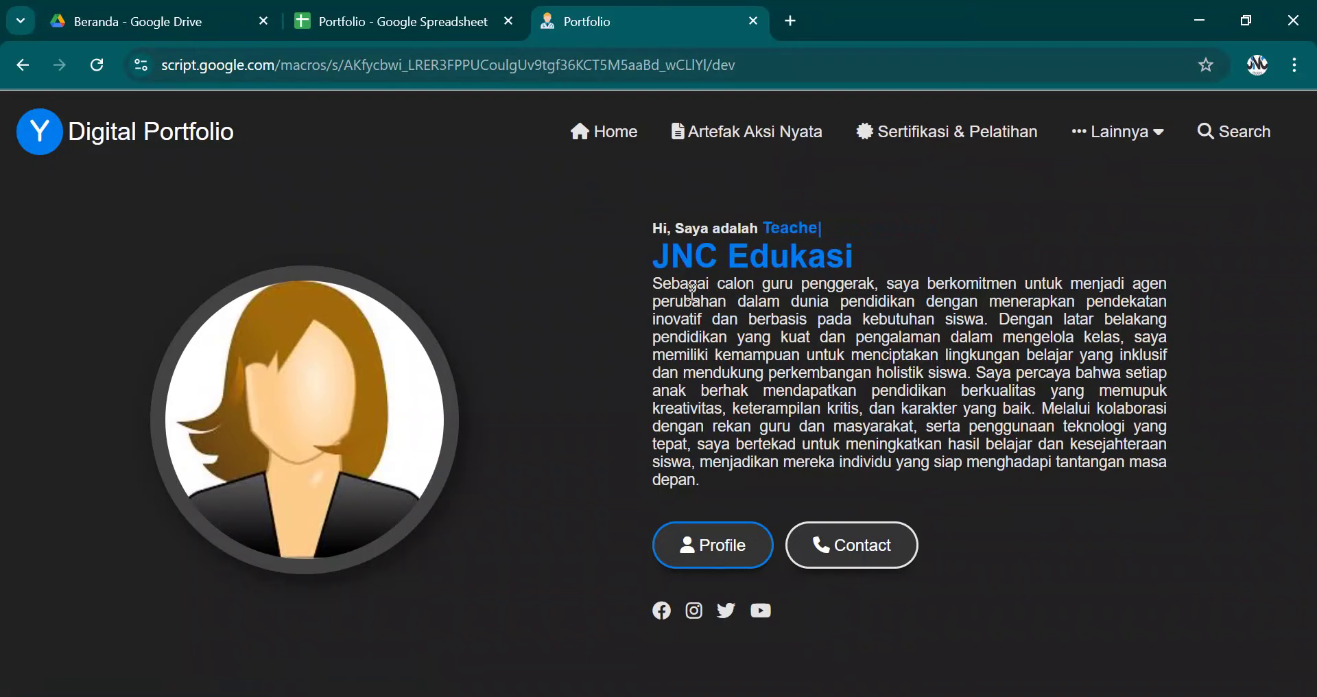
Step: Undo the Home sheet edits, restoring B2's running text 'Calon Guru Penggerak Angkatan XII' and the C2 name
{"action": "left_click", "coordinate": [384, 22]}
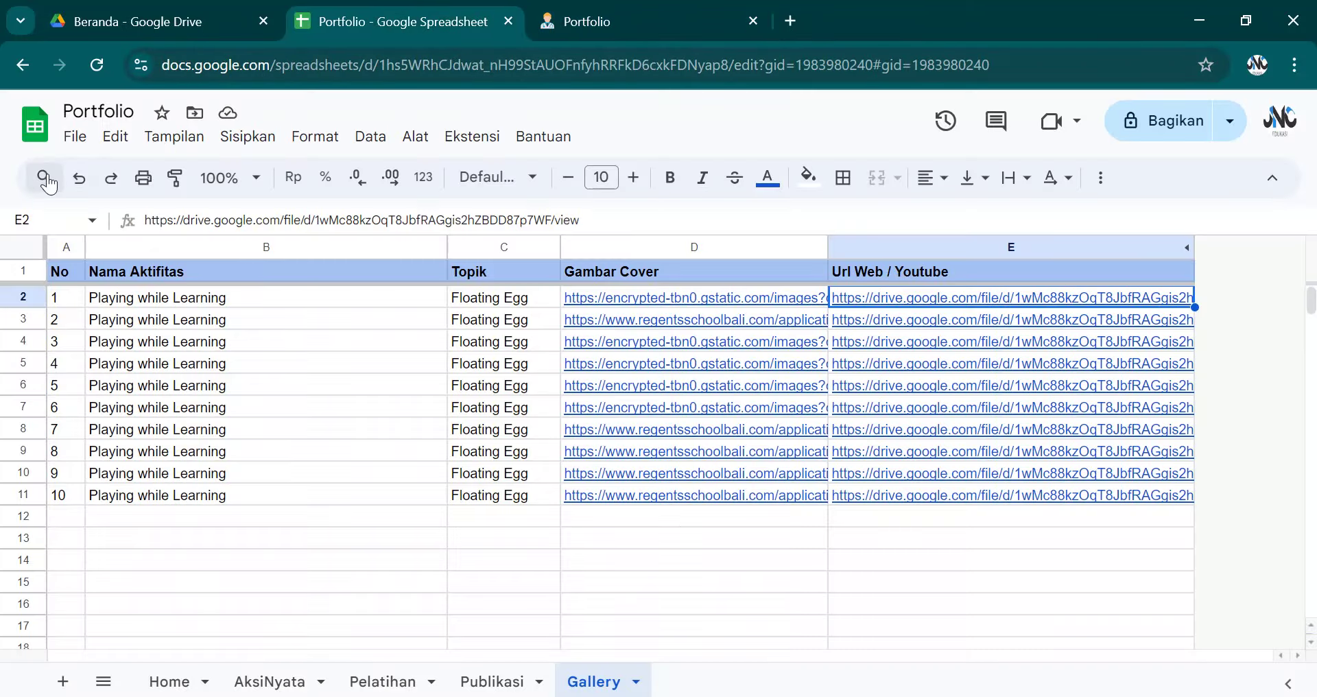
{"action": "left_click", "coordinate": [77, 180]}
{"action": "left_click", "coordinate": [164, 681]}
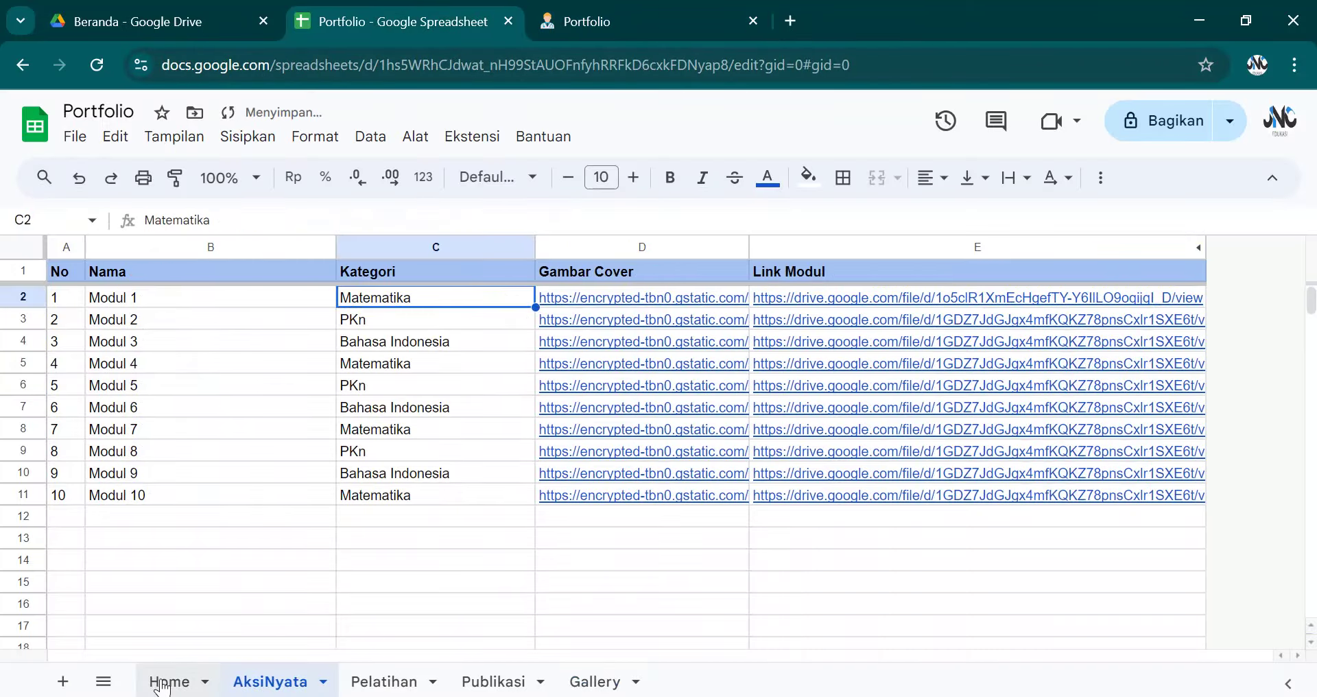
{"action": "left_click", "coordinate": [78, 179]}
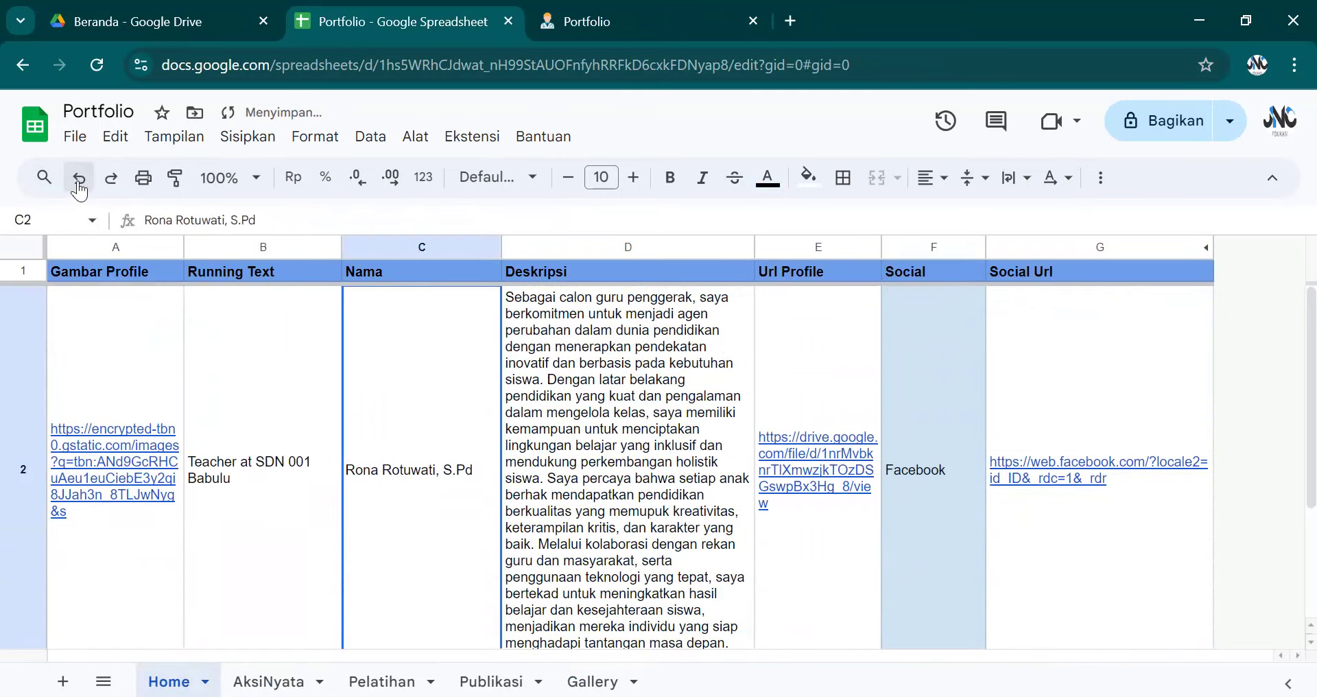
{"action": "left_click", "coordinate": [78, 179]}
{"action": "left_click", "coordinate": [387, 480]}
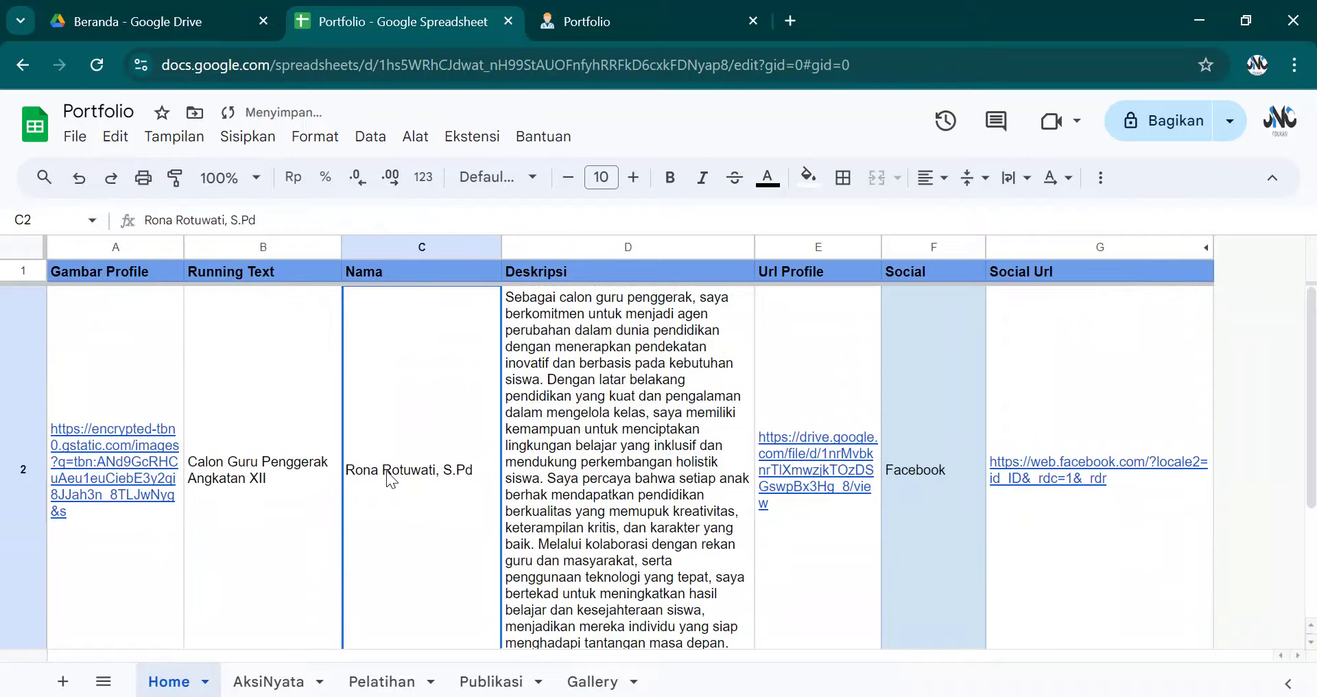
{"action": "left_click", "coordinate": [617, 21]}
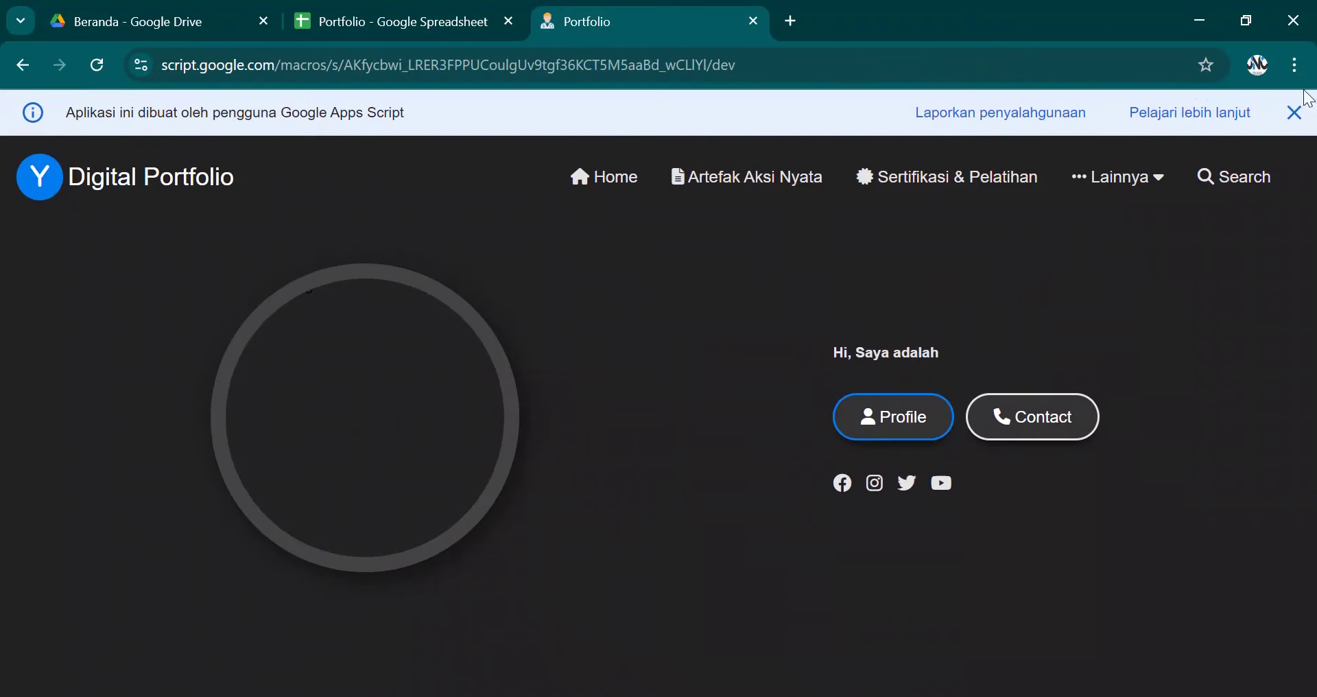
Step: Dismiss the Apps Script notice, then visit Artefak Aksi Nyata and Sertifikasi & Pelatihan on the reloaded app
{"action": "left_click", "coordinate": [1299, 110]}
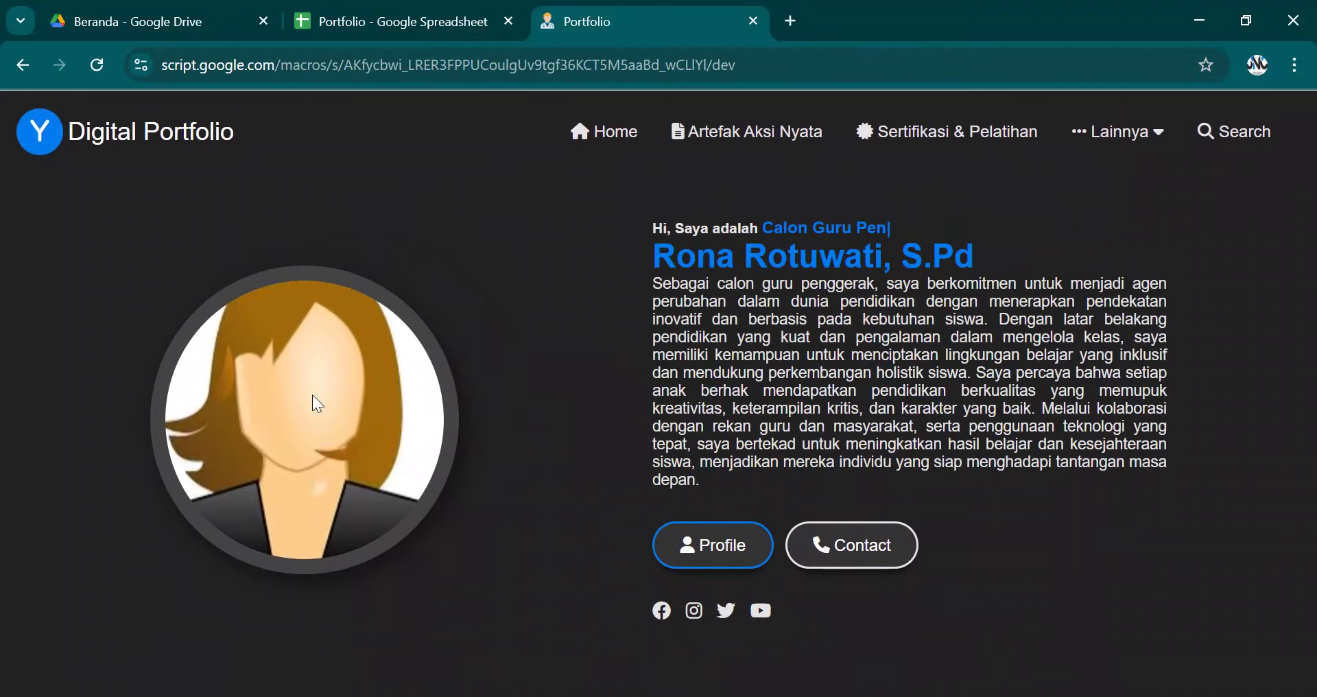
{"action": "left_click", "coordinate": [763, 146]}
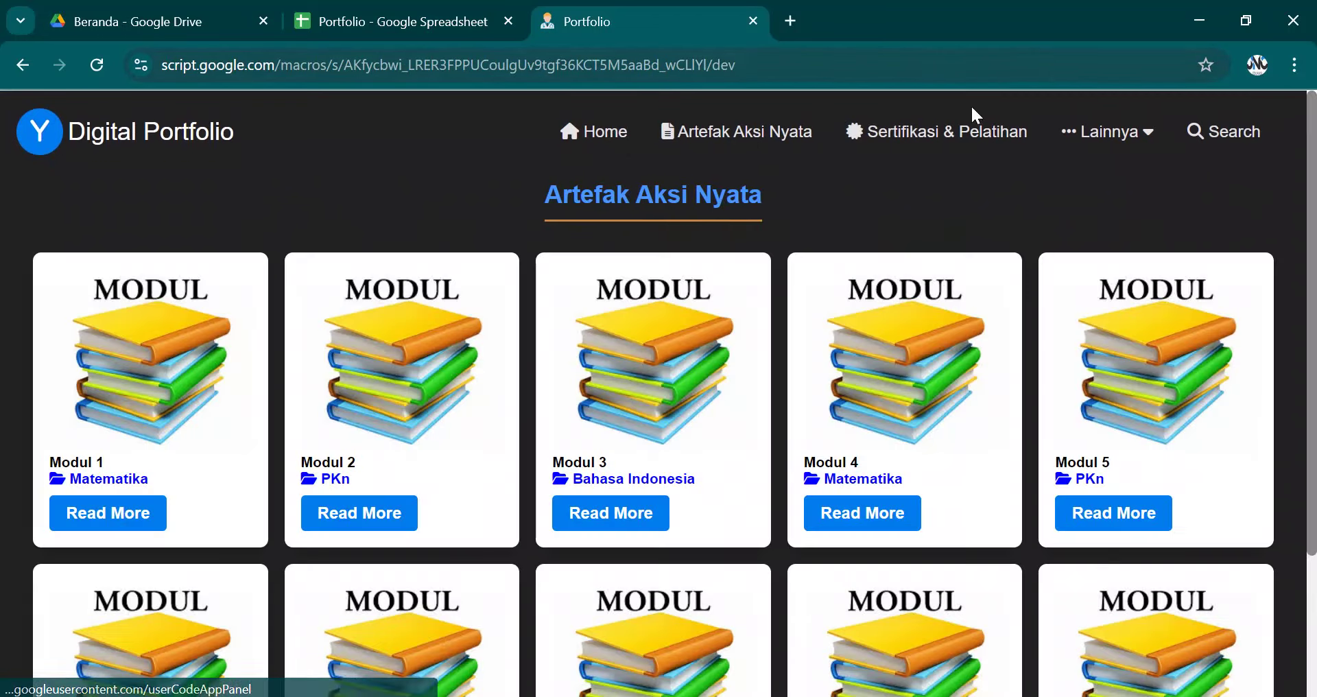
{"action": "left_click", "coordinate": [907, 137]}
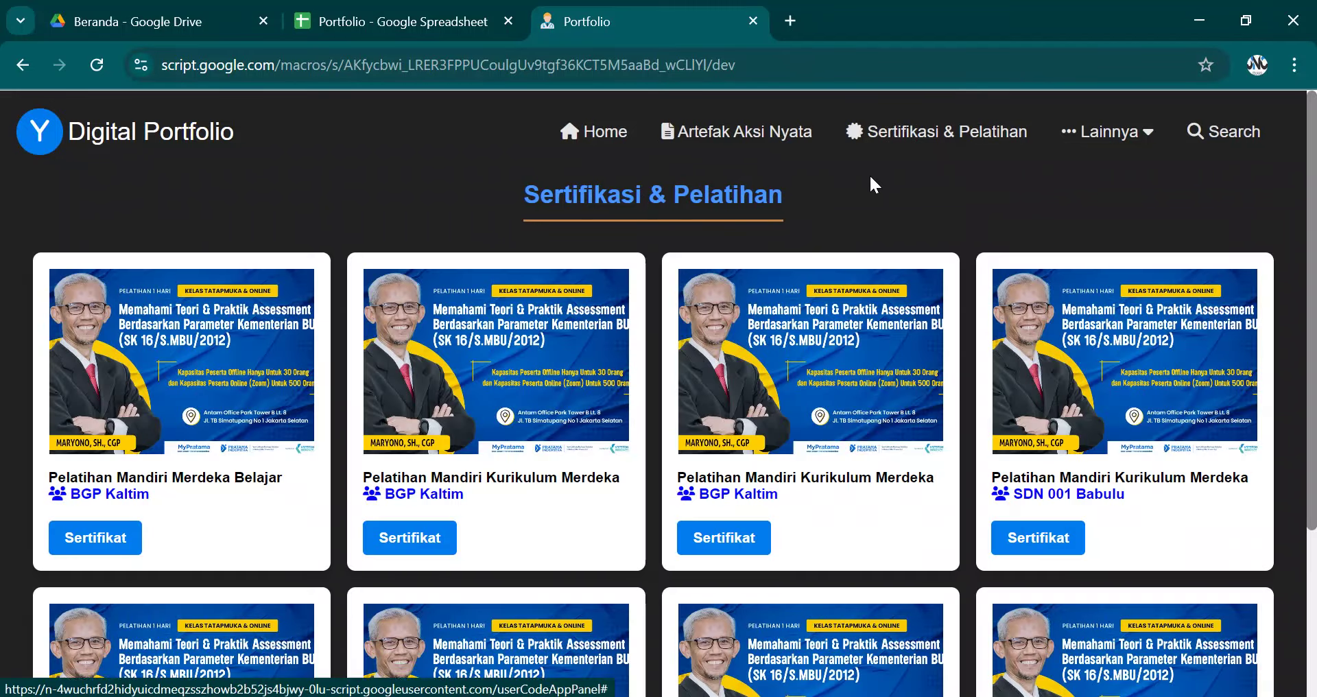
Step: Open DevTools on the Console and narrow the page to mobile width
{"action": "right_click", "coordinate": [869, 176]}
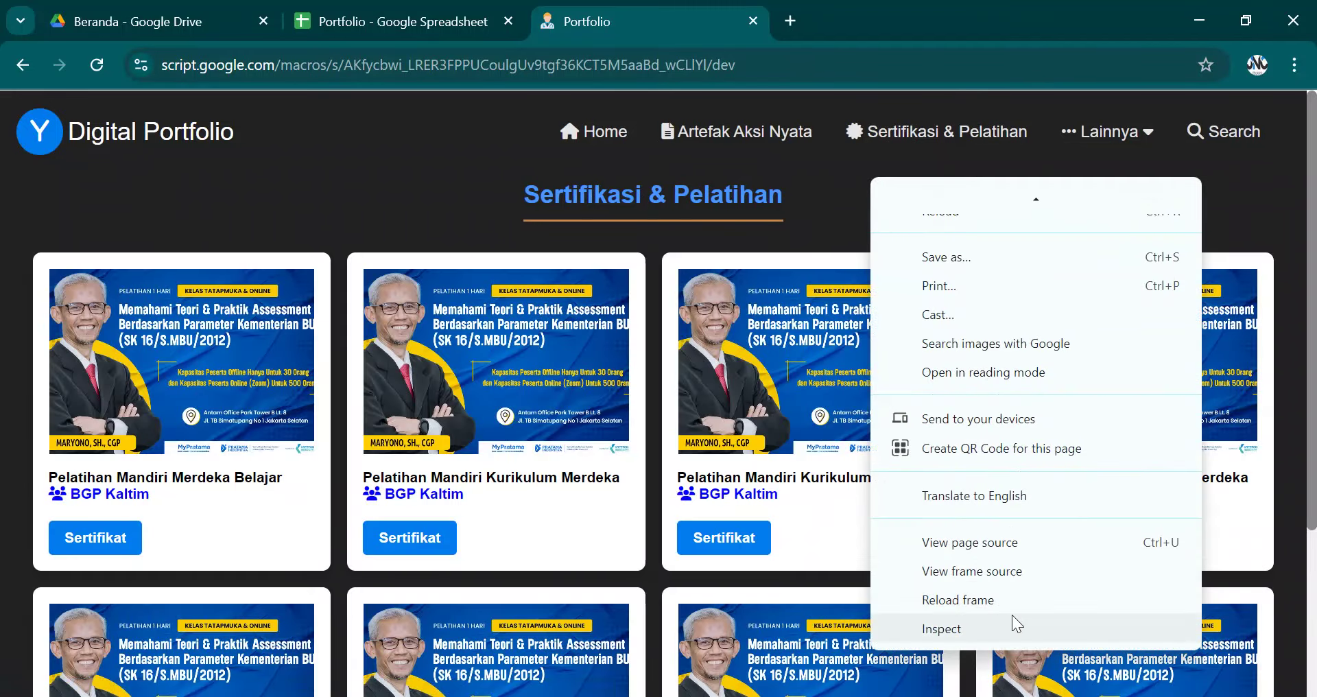
{"action": "left_click", "coordinate": [971, 623]}
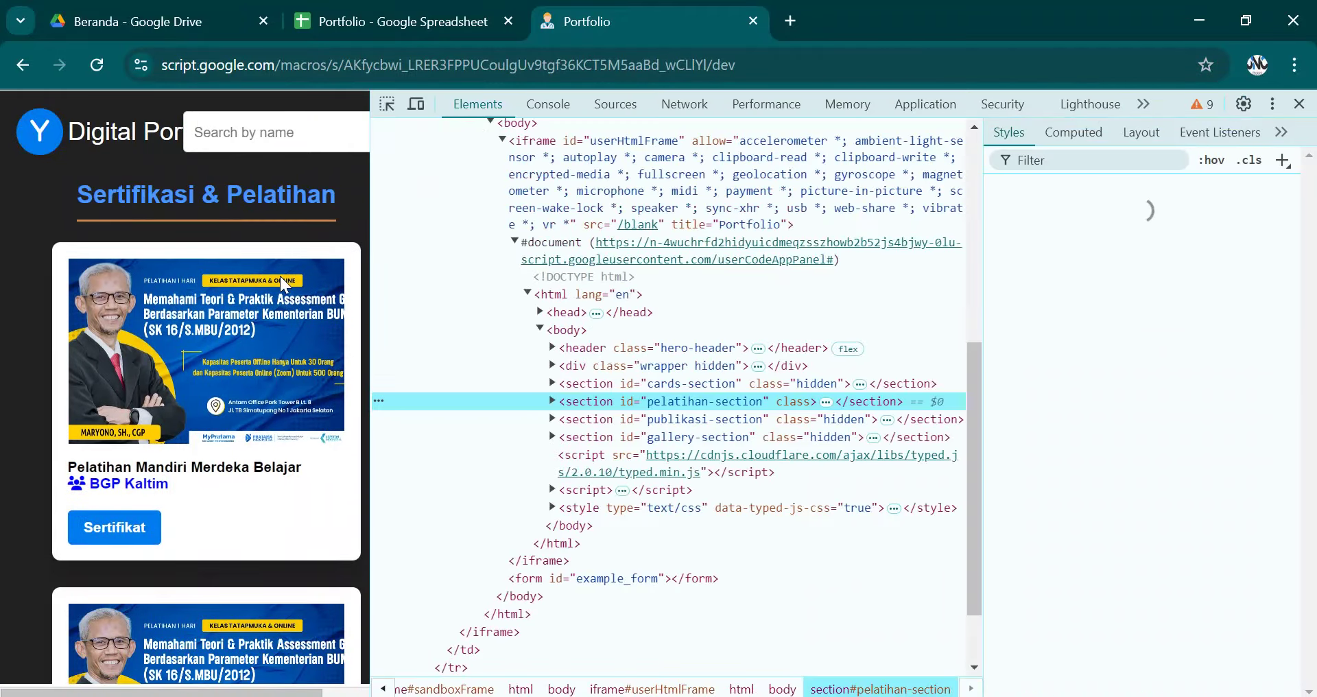
{"action": "left_click", "coordinate": [564, 107]}
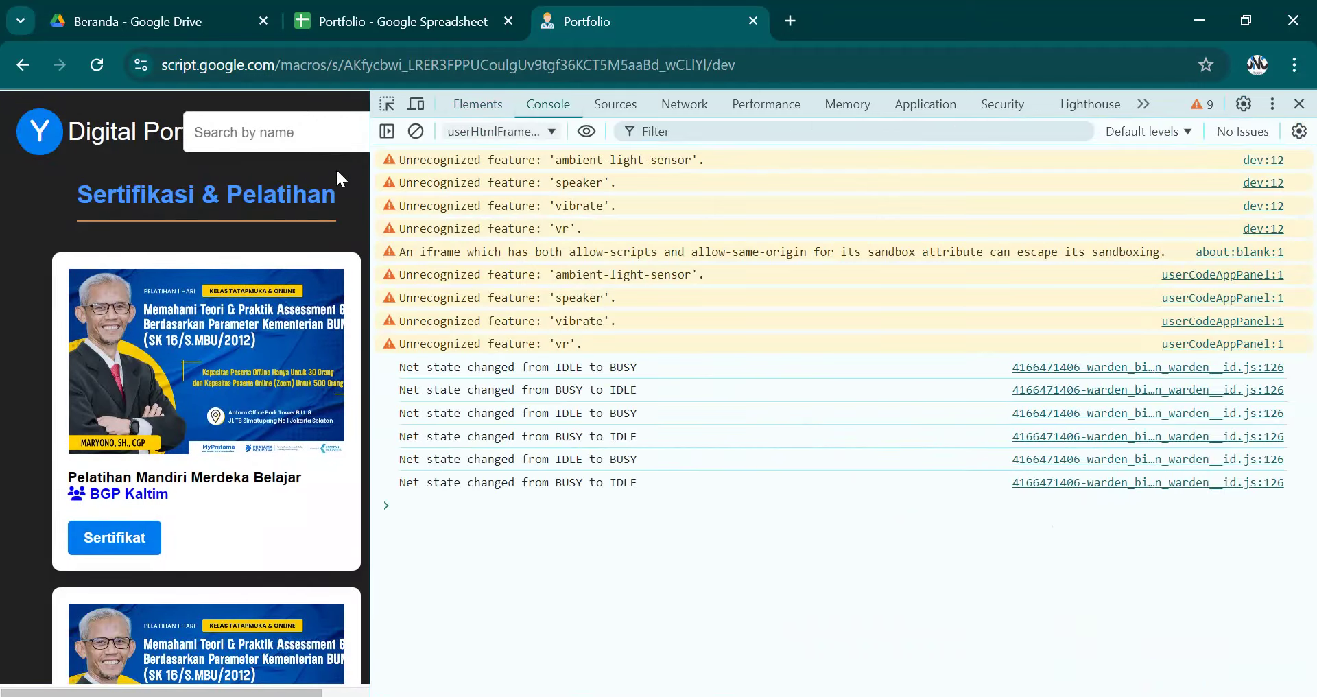
{"action": "mouse_move", "coordinate": [371, 251]}
{"action": "left_mouse_down"}
{"action": "mouse_move", "coordinate": [418, 206]}
{"action": "mouse_move", "coordinate": [388, 211]}
{"action": "left_mouse_up"}
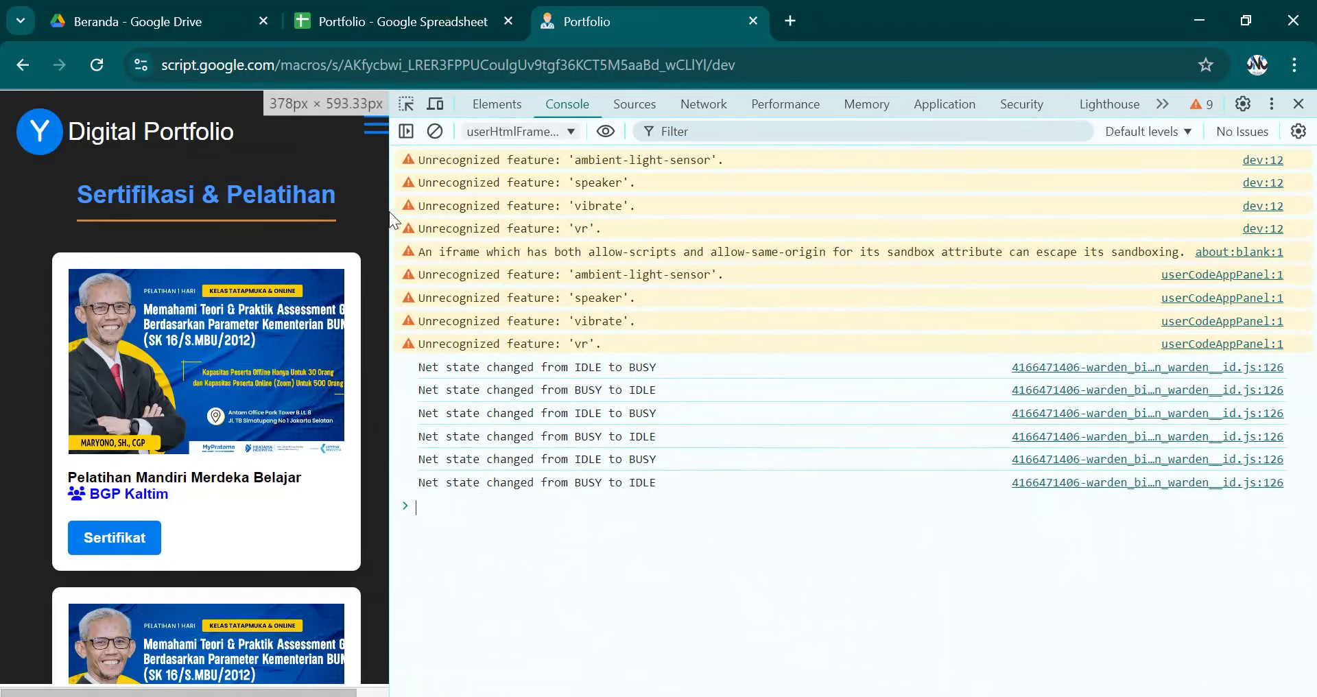
Step: Use the mobile hamburger menu to reach Artefak Aksi Nyata and then Publikasi
{"action": "left_click", "coordinate": [366, 142]}
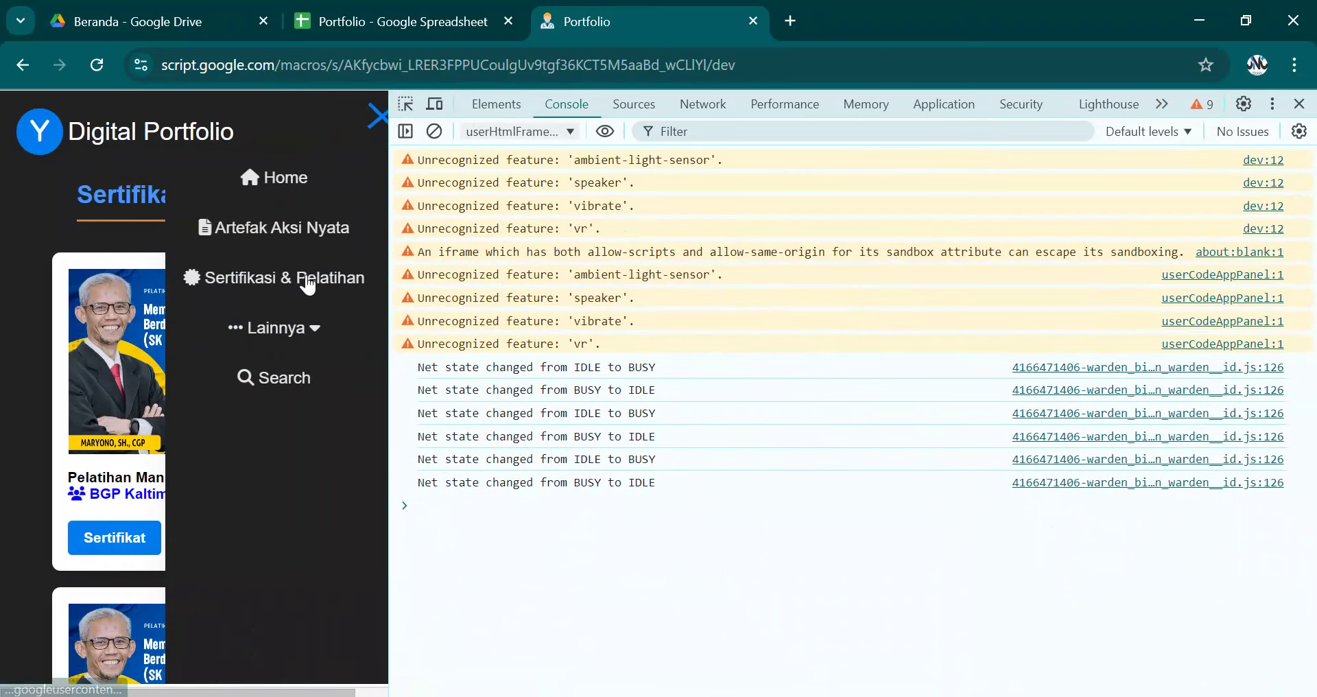
{"action": "left_click", "coordinate": [297, 241]}
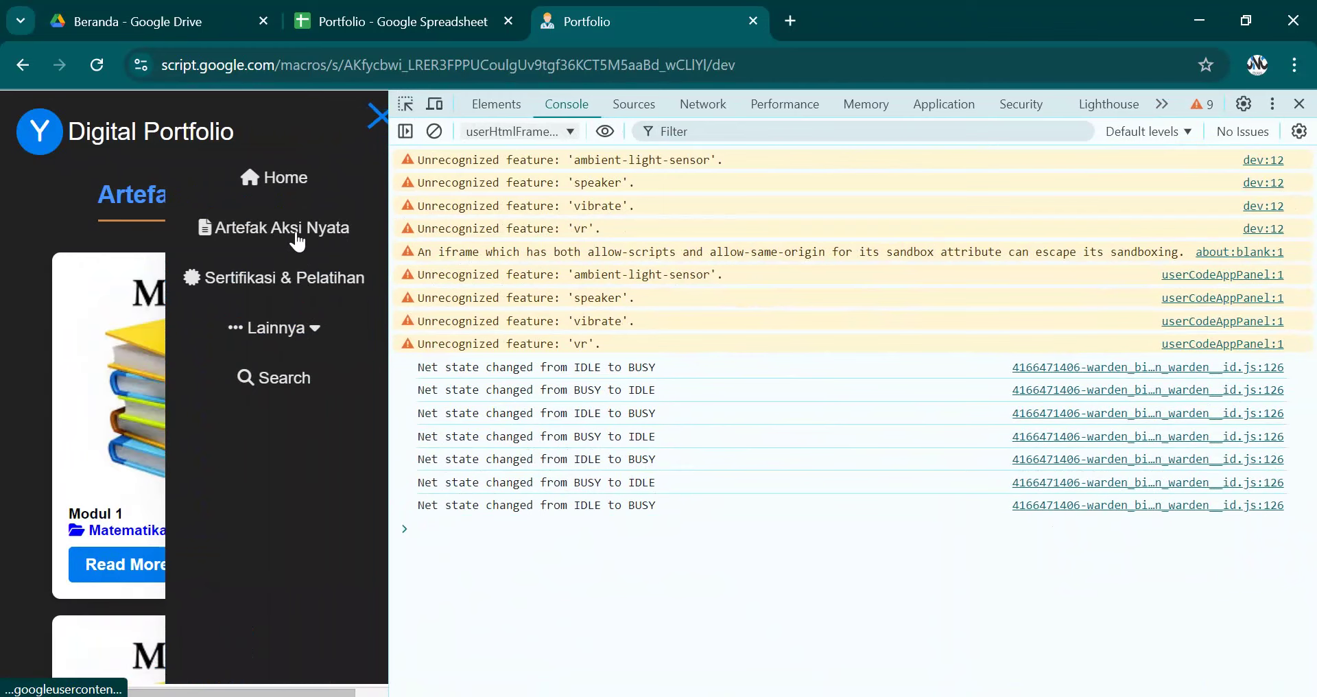
{"action": "left_click", "coordinate": [296, 334]}
{"action": "left_click", "coordinate": [295, 377]}
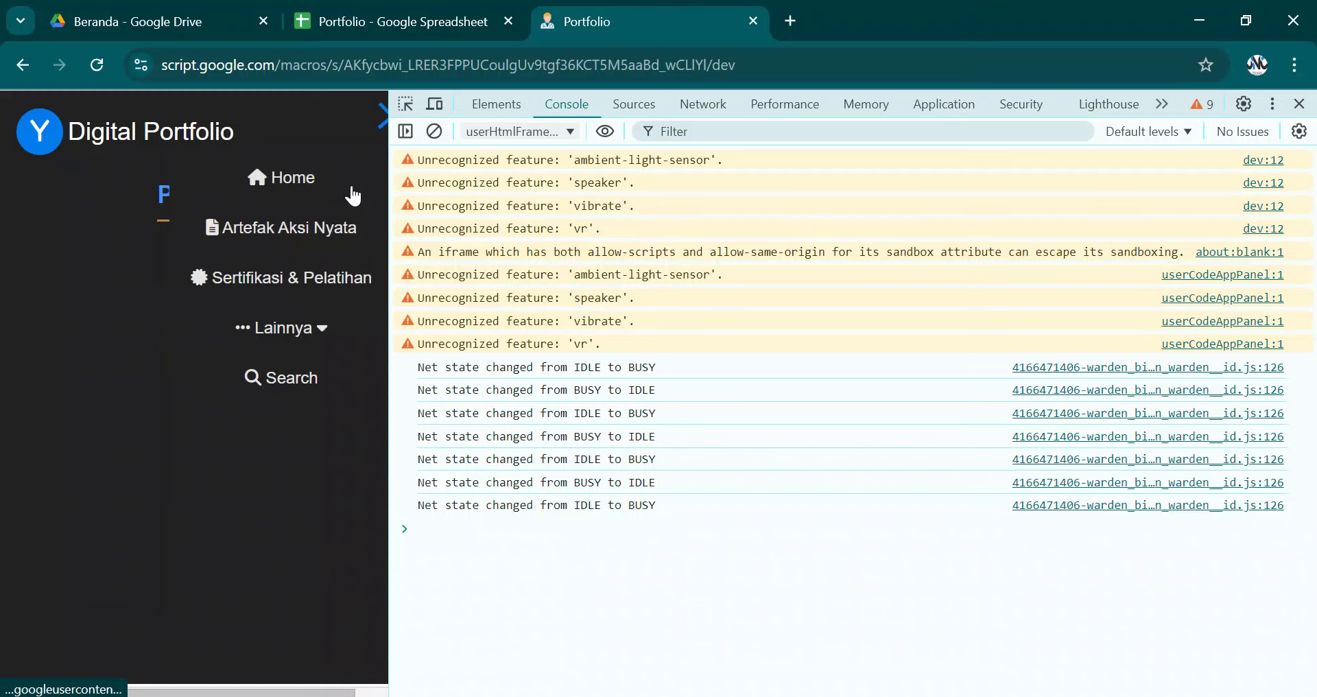
{"action": "left_click", "coordinate": [378, 132]}
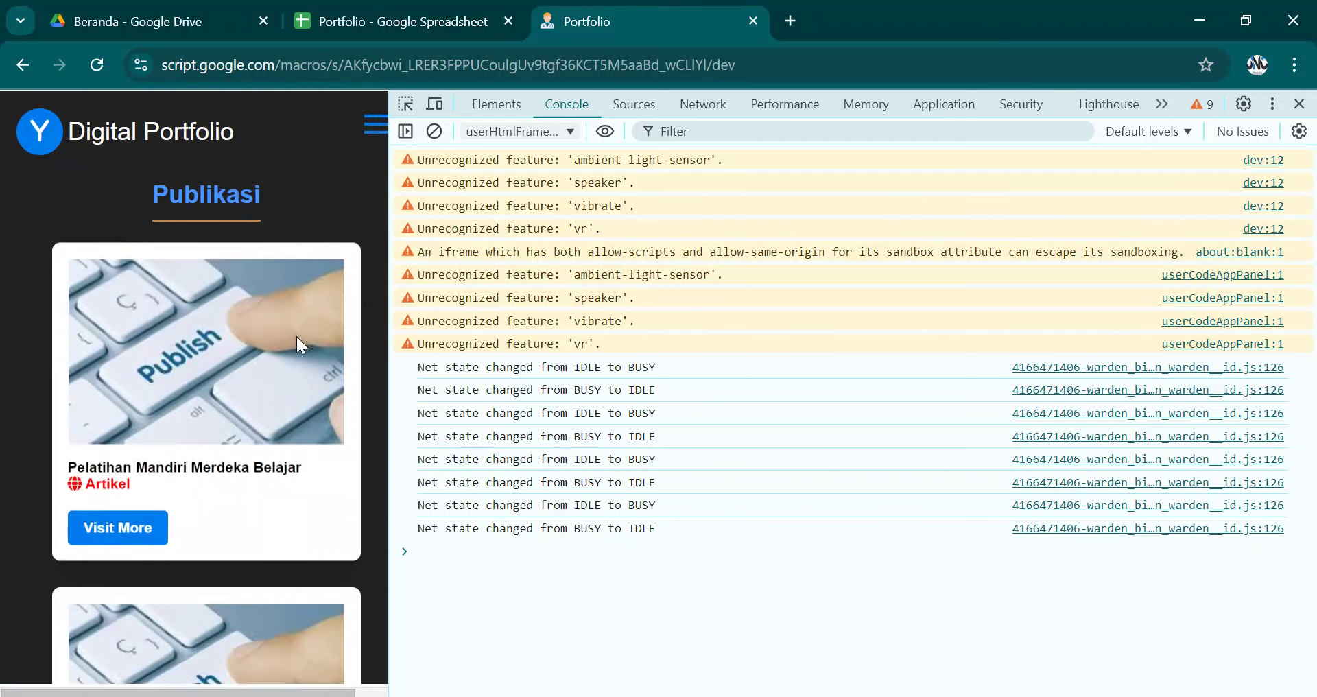
{"action": "scroll", "coordinate": [296, 336], "scroll_direction": "down", "scroll_amount": 5}
{"action": "scroll", "coordinate": [296, 336], "scroll_direction": "down", "scroll_amount": 5}
{"action": "scroll", "coordinate": [297, 337], "scroll_direction": "down", "scroll_amount": 5}
{"action": "scroll", "coordinate": [296, 336], "scroll_direction": "up", "scroll_amount": 5}
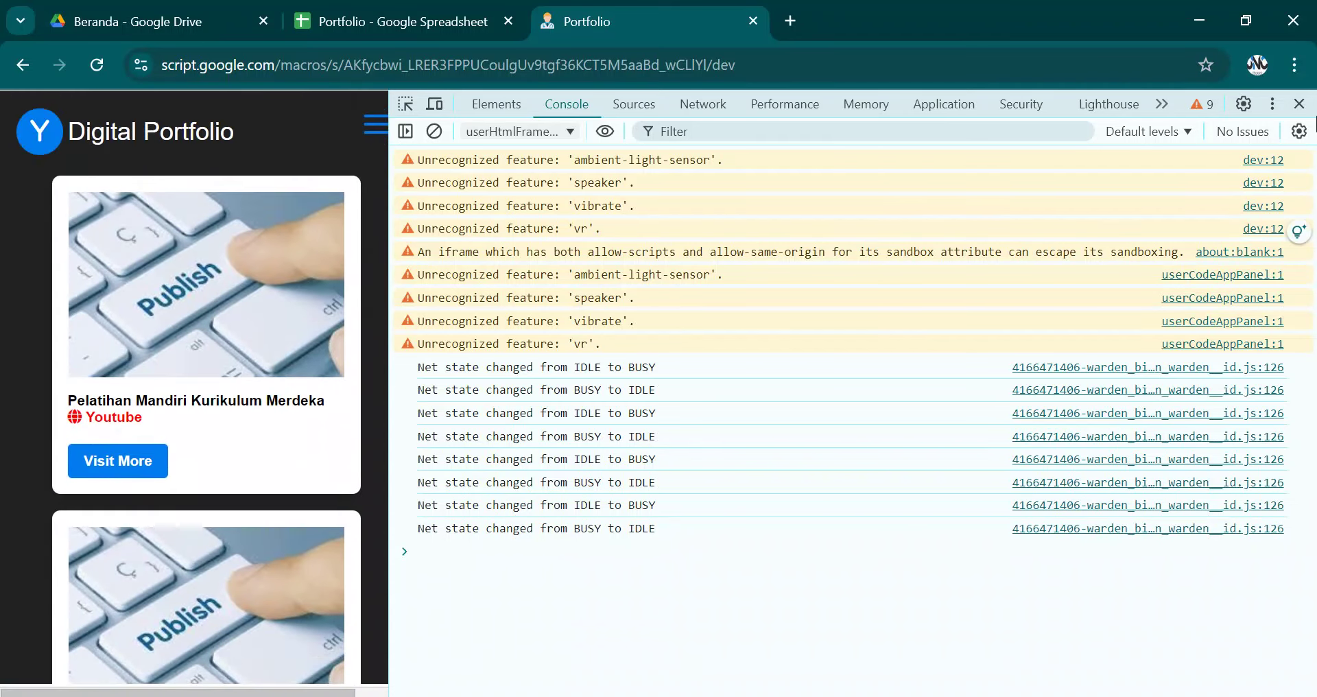
Step: Close DevTools to restore full width and return to the Home profile page
{"action": "left_click", "coordinate": [1298, 103]}
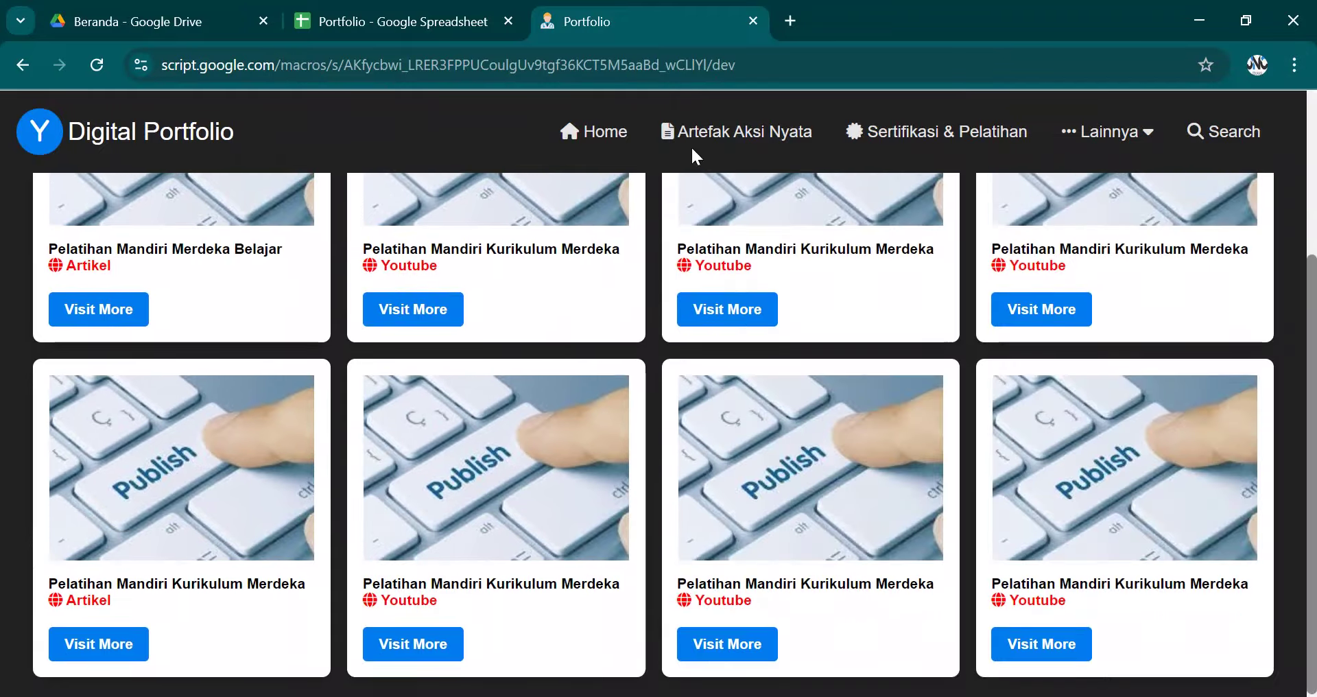
{"action": "scroll", "coordinate": [597, 190], "scroll_direction": "up", "scroll_amount": 3}
{"action": "left_click", "coordinate": [603, 145]}
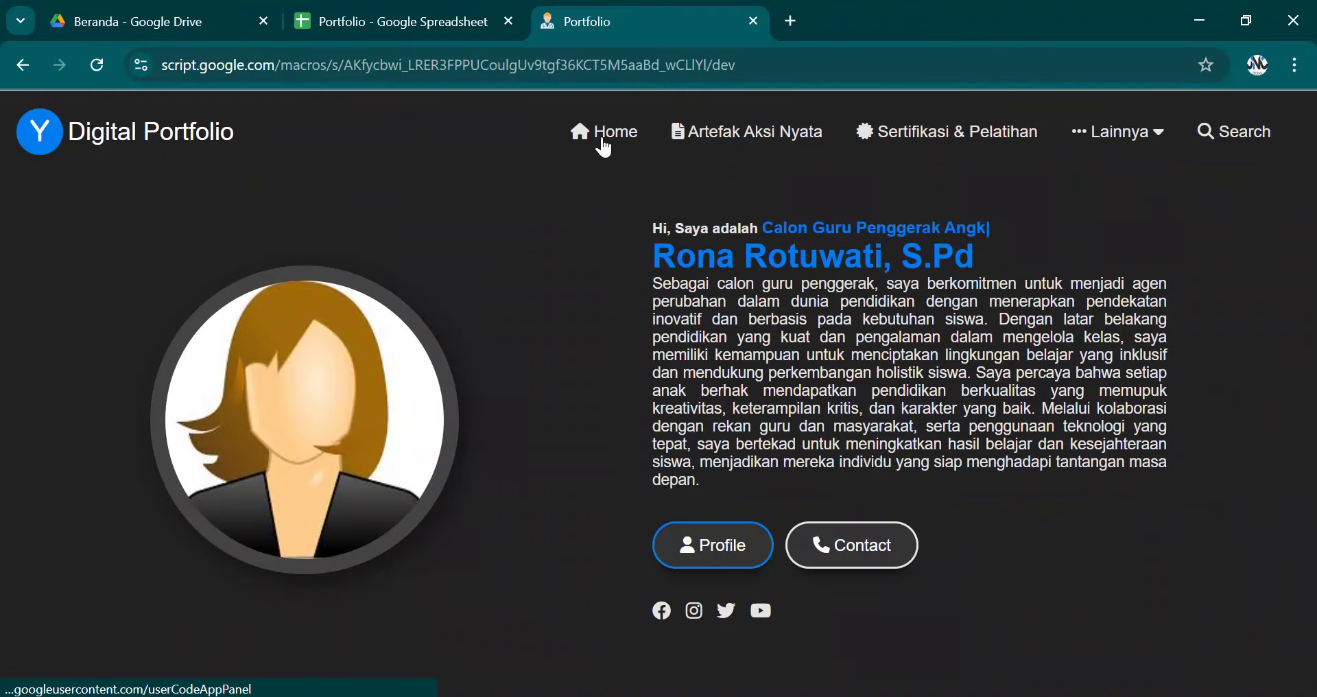